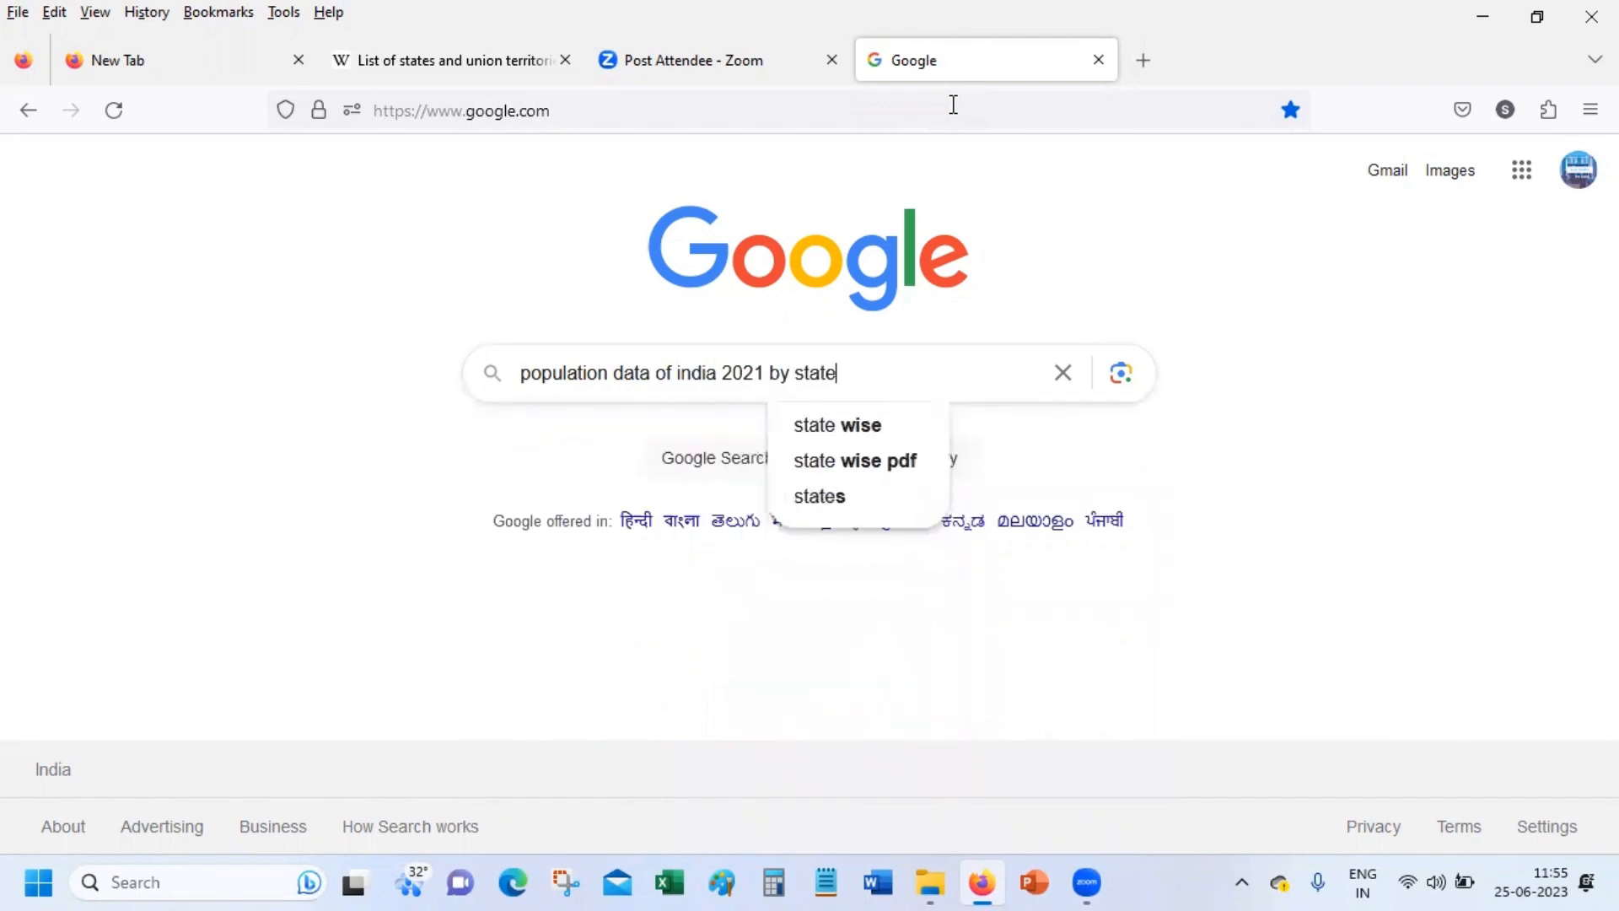
Run the search for "population data of india 2021 by state" and open the Wikipedia list of Indian states and union territories by population
{"action": "key", "text": "Return"}
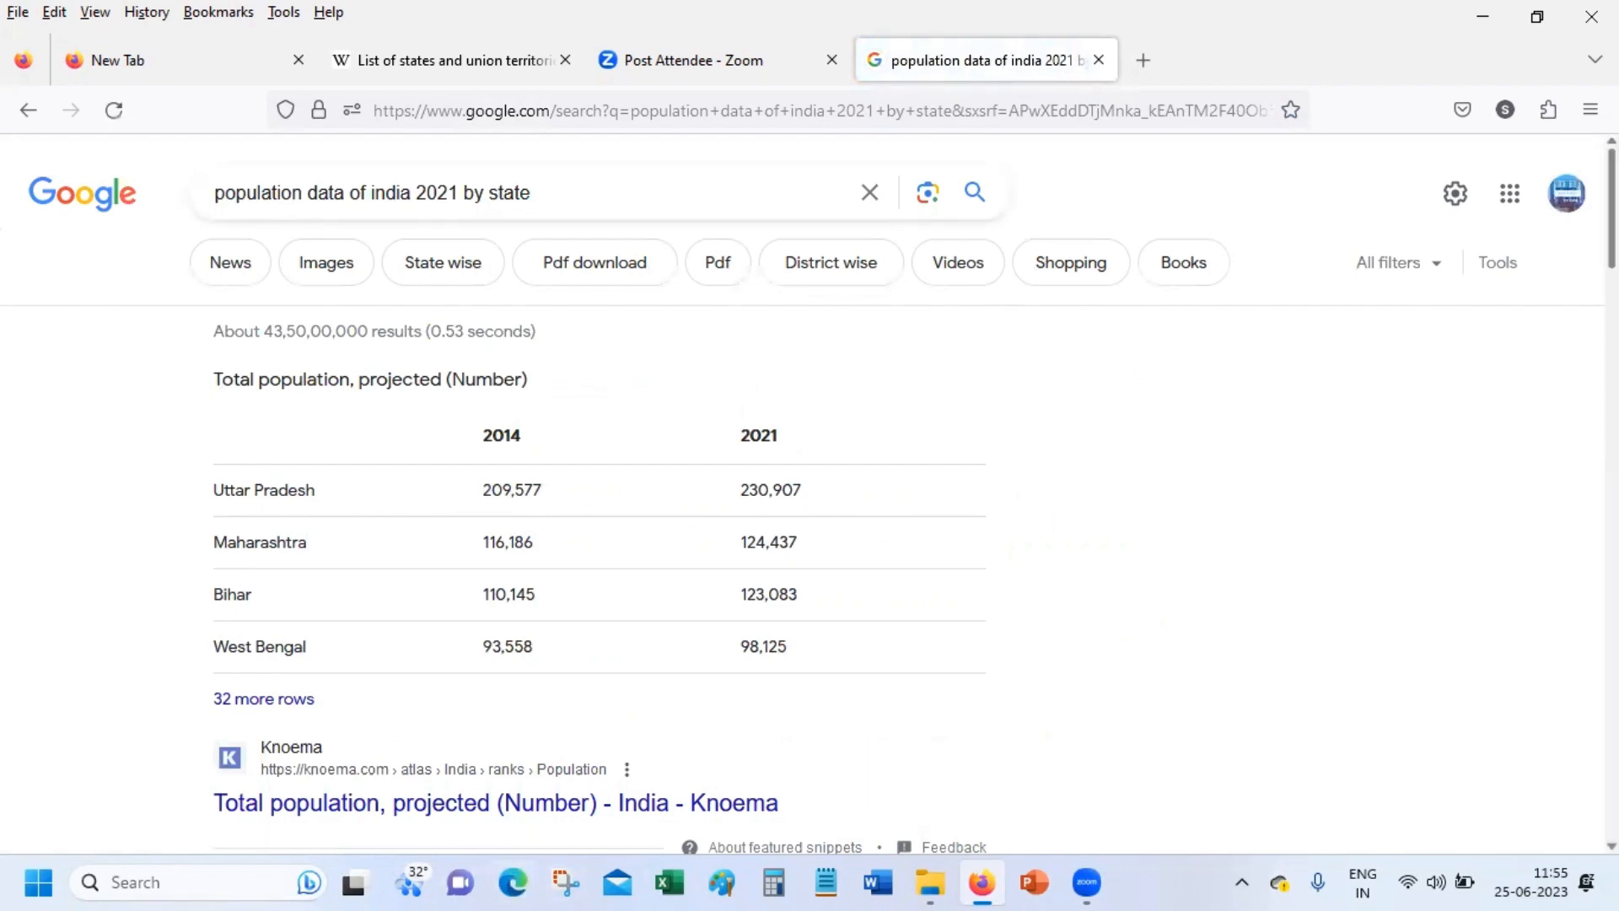
{"action": "scroll", "coordinate": [810, 506], "scroll_direction": "down", "scroll_amount": 5}
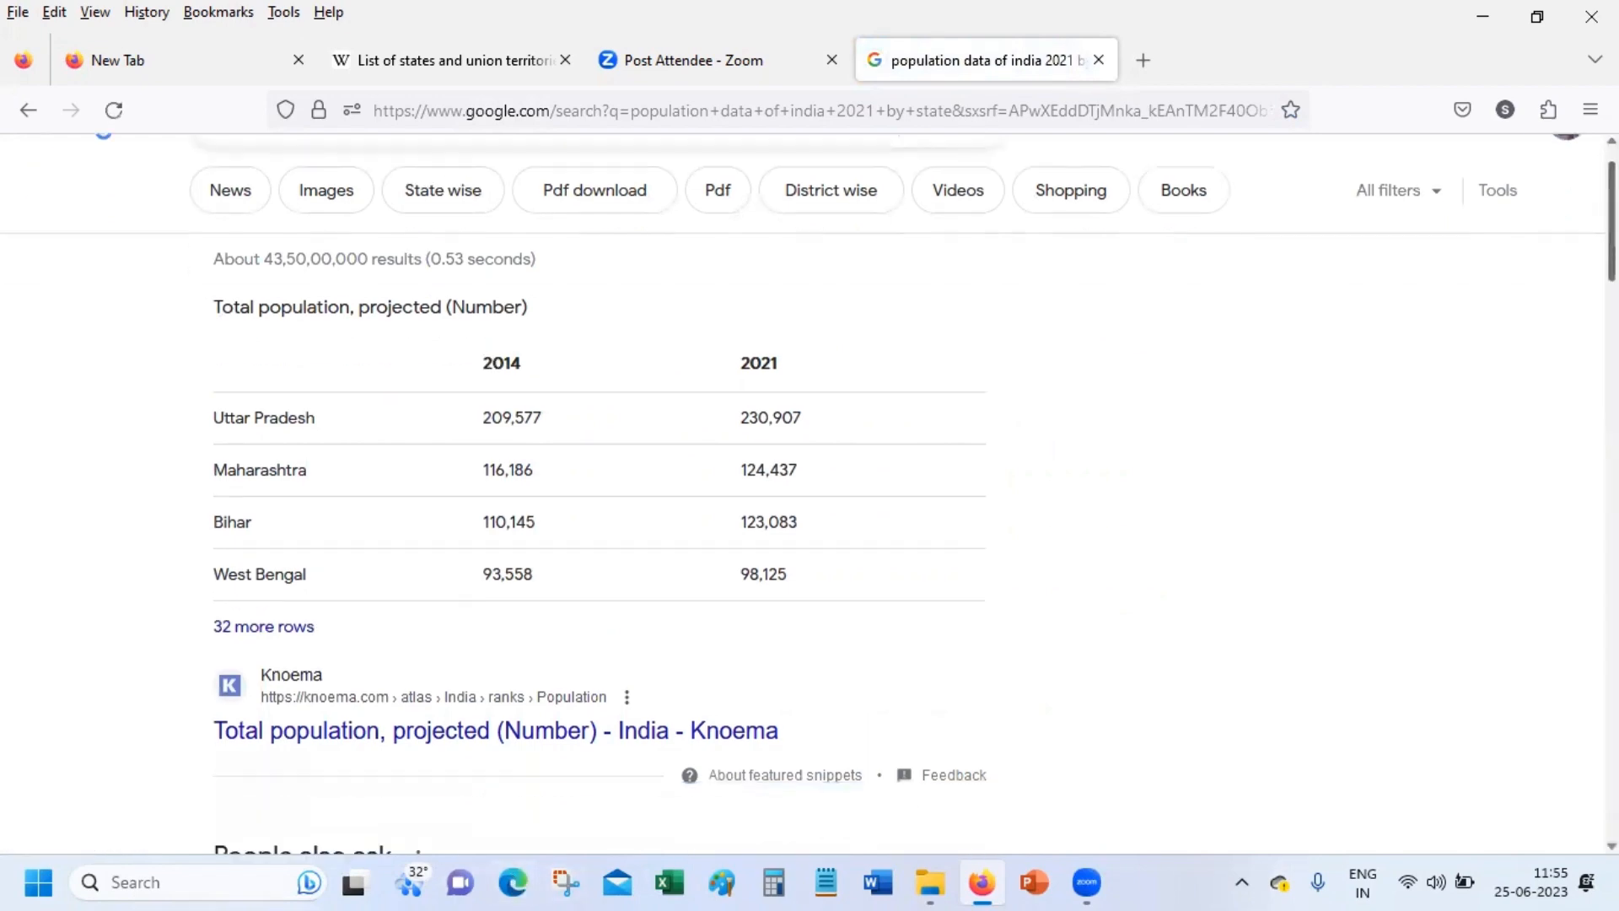
{"action": "scroll", "coordinate": [810, 506], "scroll_direction": "down", "scroll_amount": 8}
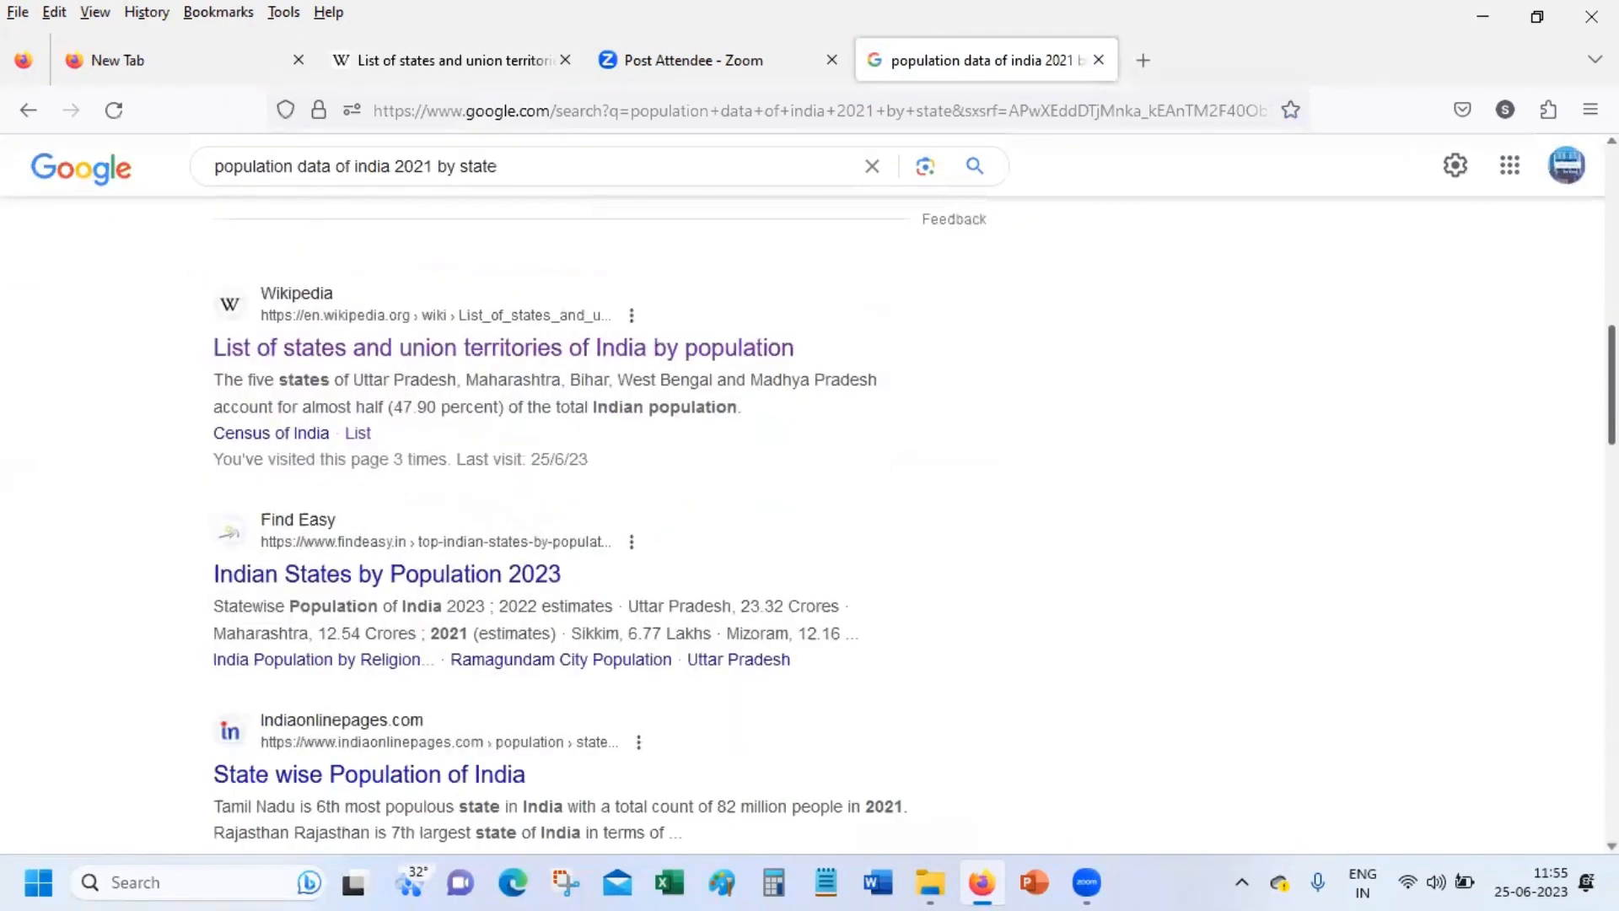
{"action": "scroll", "coordinate": [1563, 329], "scroll_direction": "up", "scroll_amount": 5}
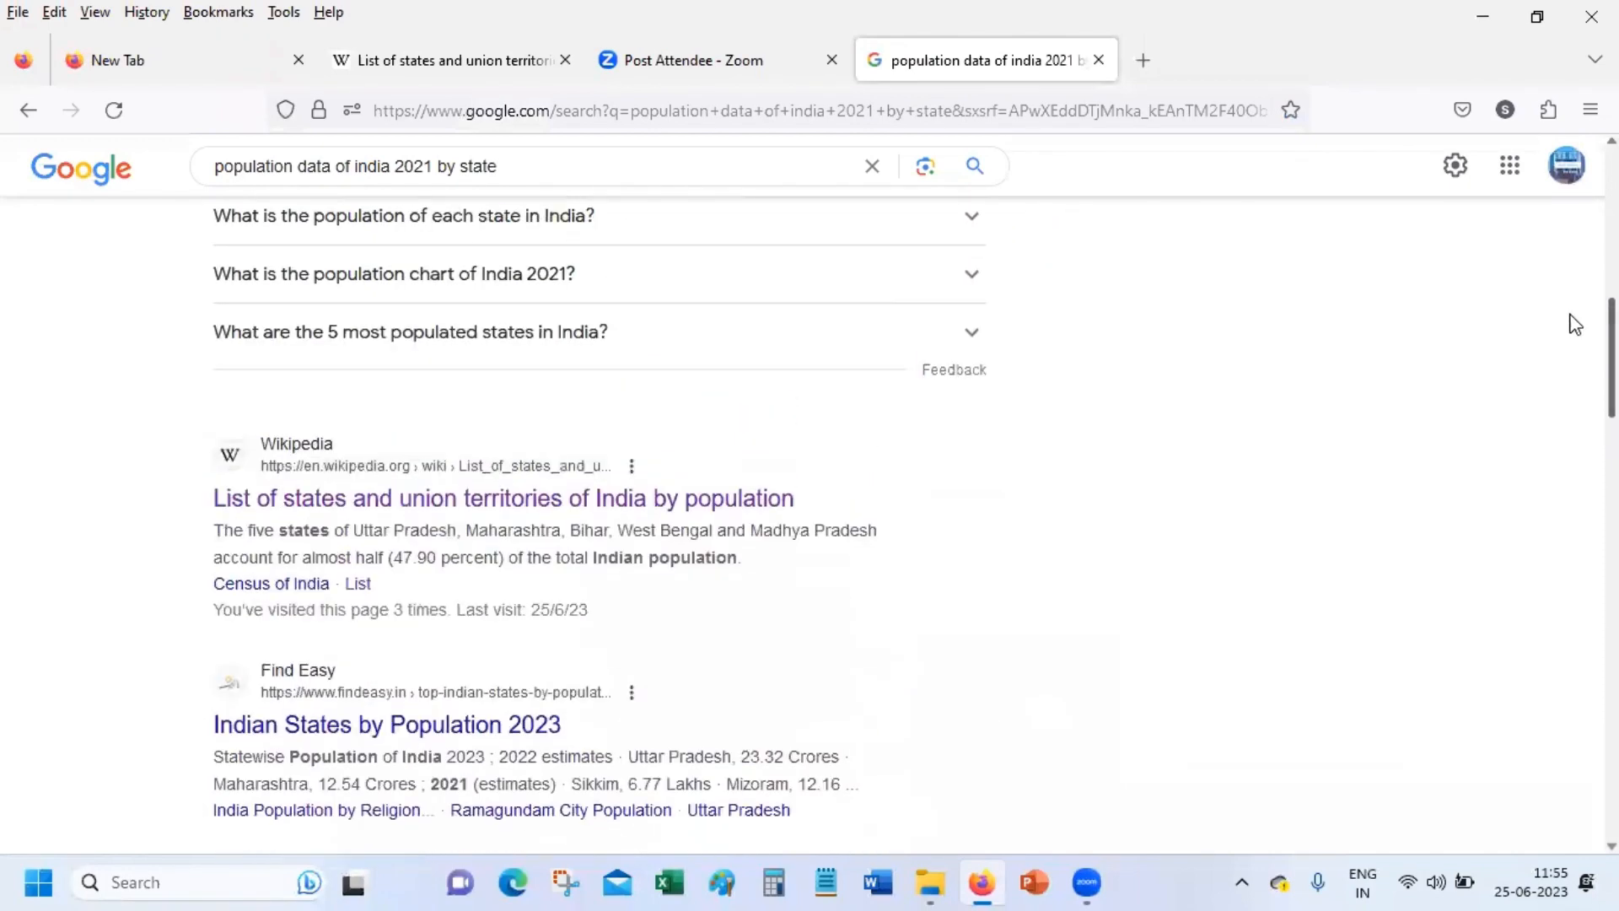
{"action": "left_click", "coordinate": [580, 553]}
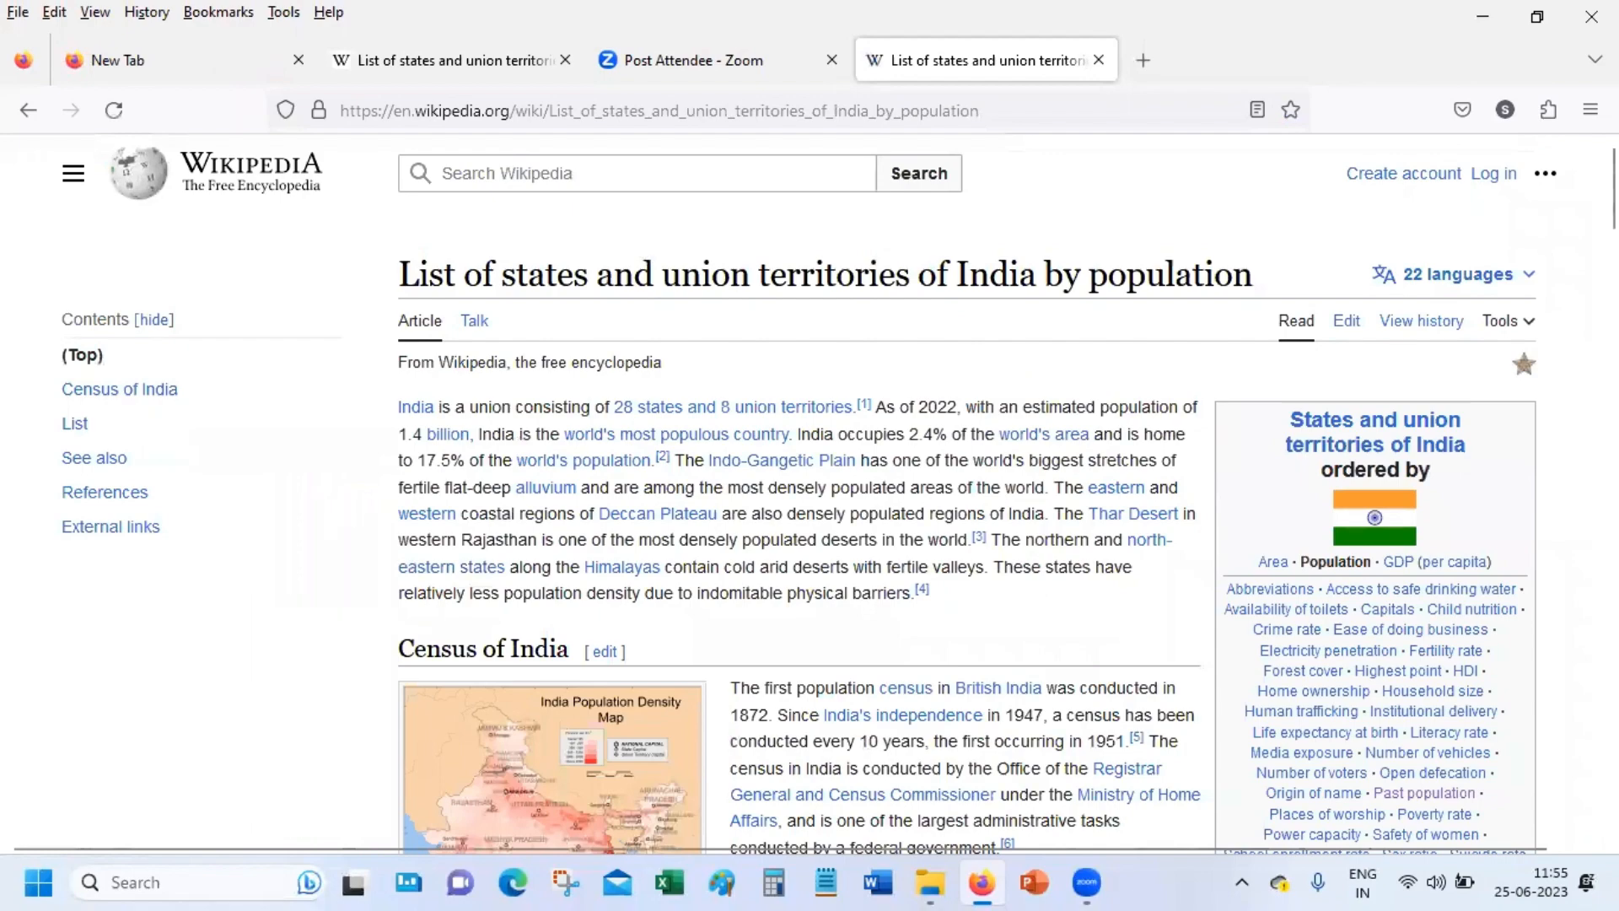
Find the 2011 census population table in the article and copy the page's URL
{"action": "scroll", "coordinate": [573, 572], "scroll_direction": "down", "scroll_amount": 3}
{"action": "scroll", "coordinate": [1004, 489], "scroll_direction": "down", "scroll_amount": 14}
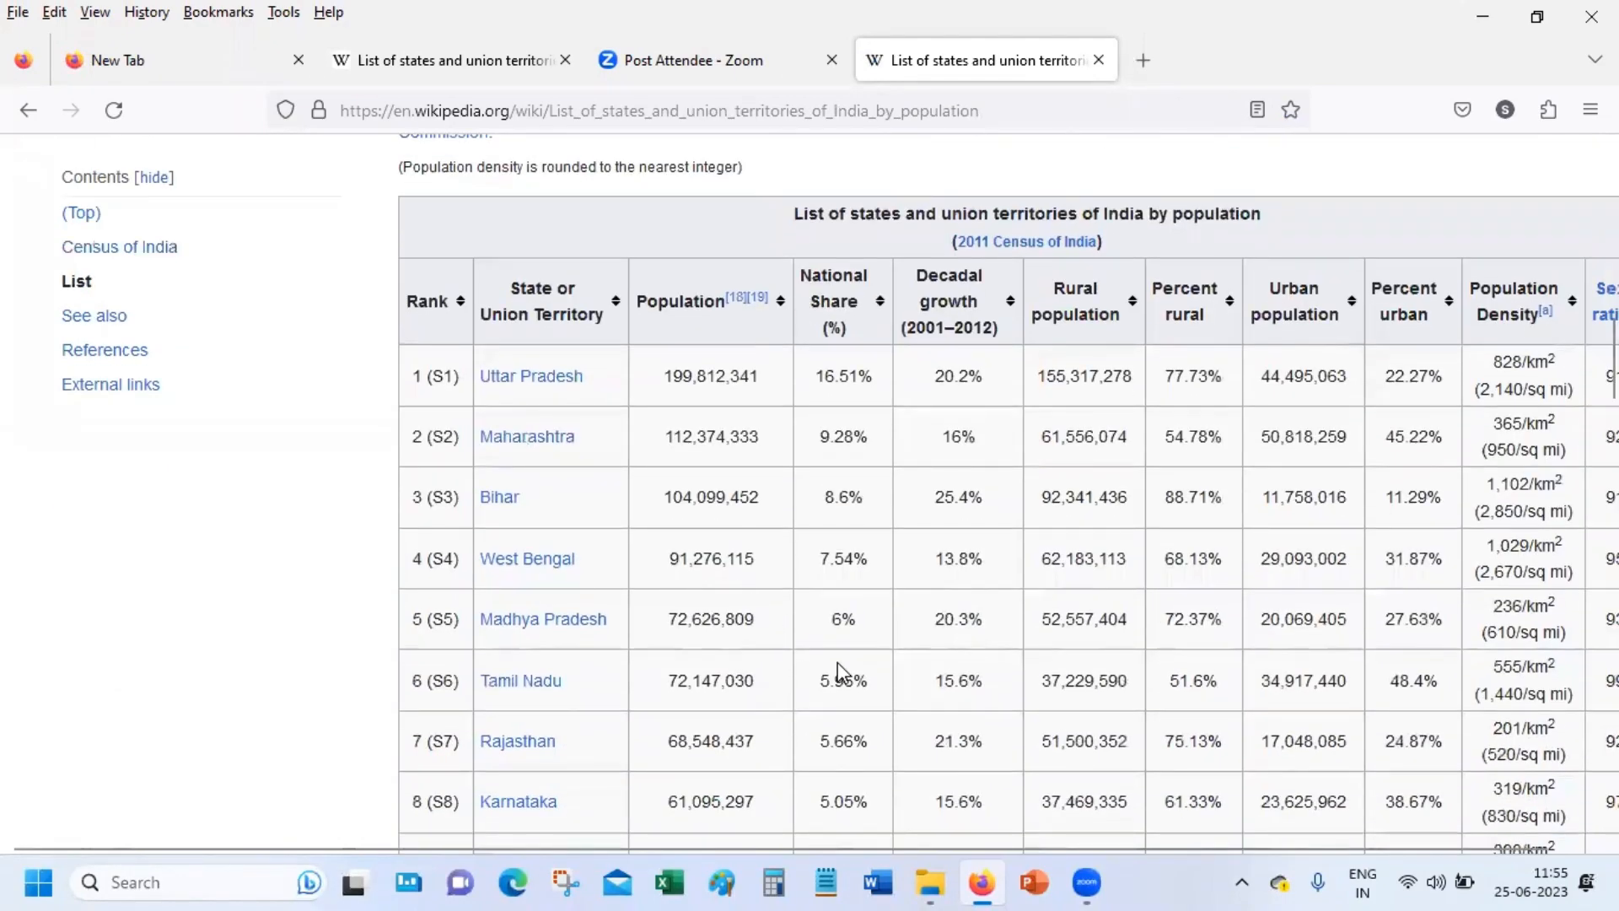
{"action": "left_click", "coordinate": [795, 112]}
{"action": "key", "text": "ctrl+c"}
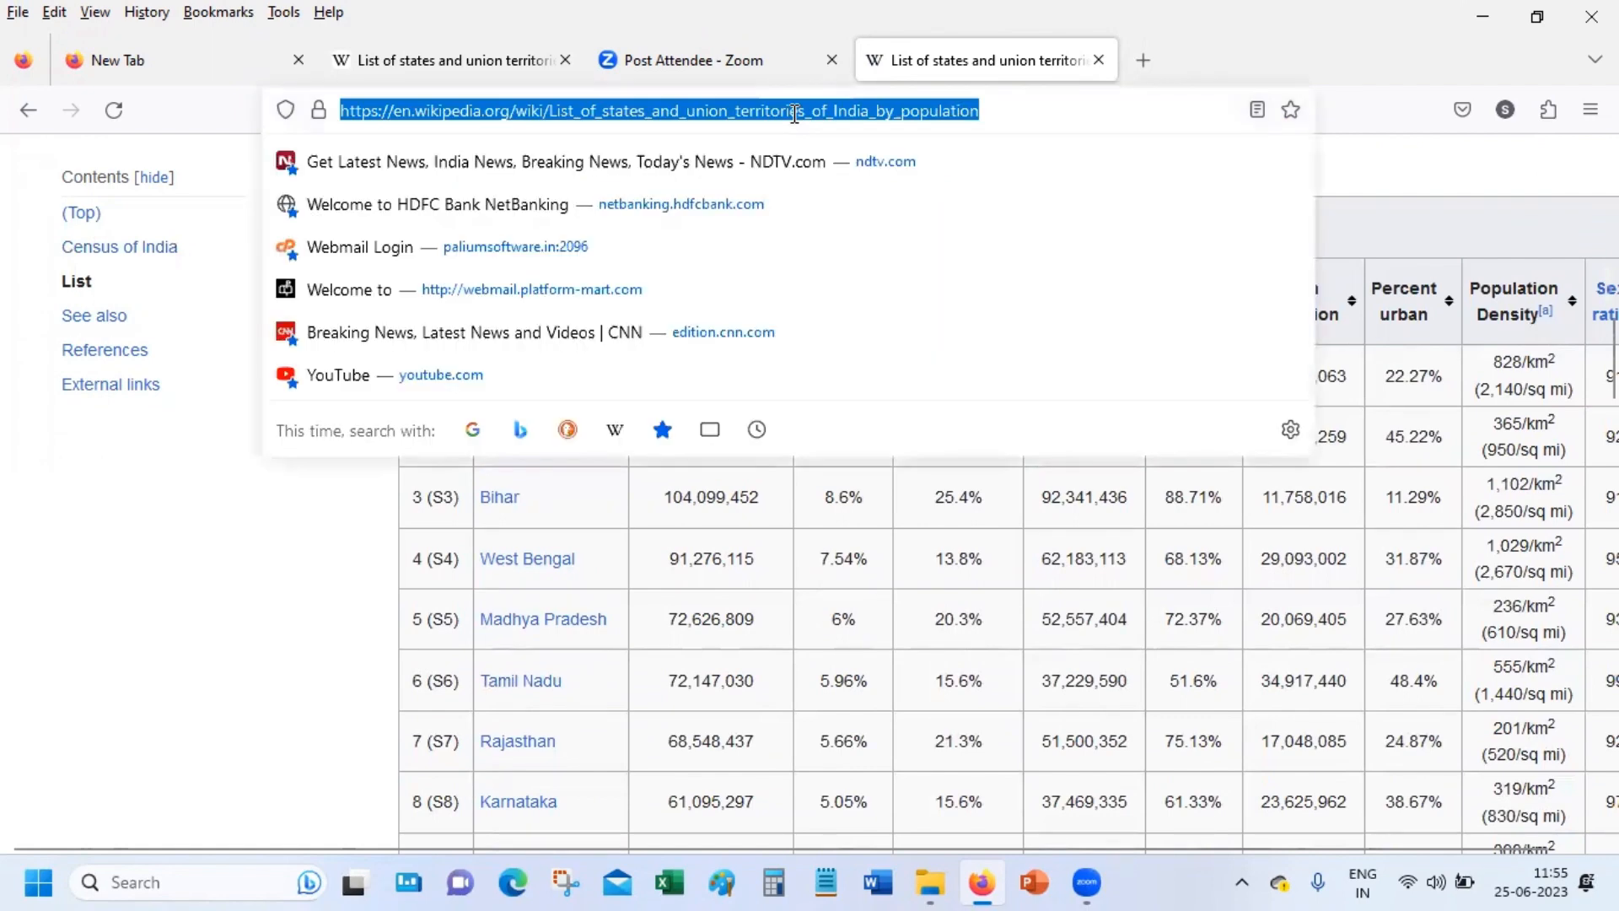
{"action": "right_click", "coordinate": [796, 118]}
{"action": "left_click", "coordinate": [826, 253]}
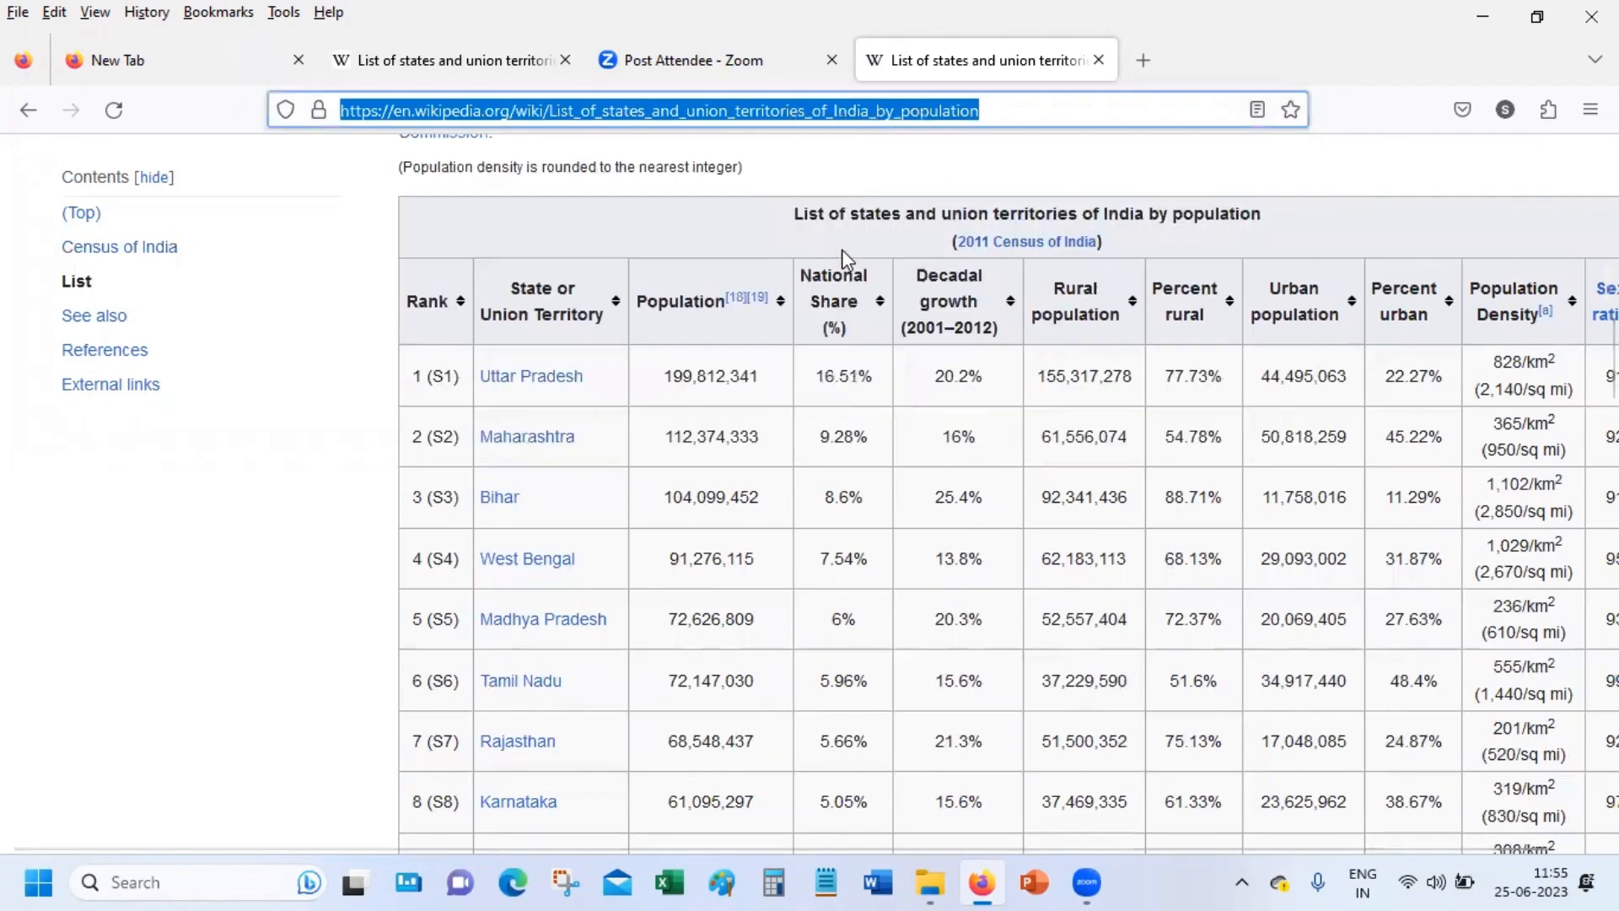
Switch to Excel, create a blank workbook and select cell A1
{"action": "left_click", "coordinate": [670, 882]}
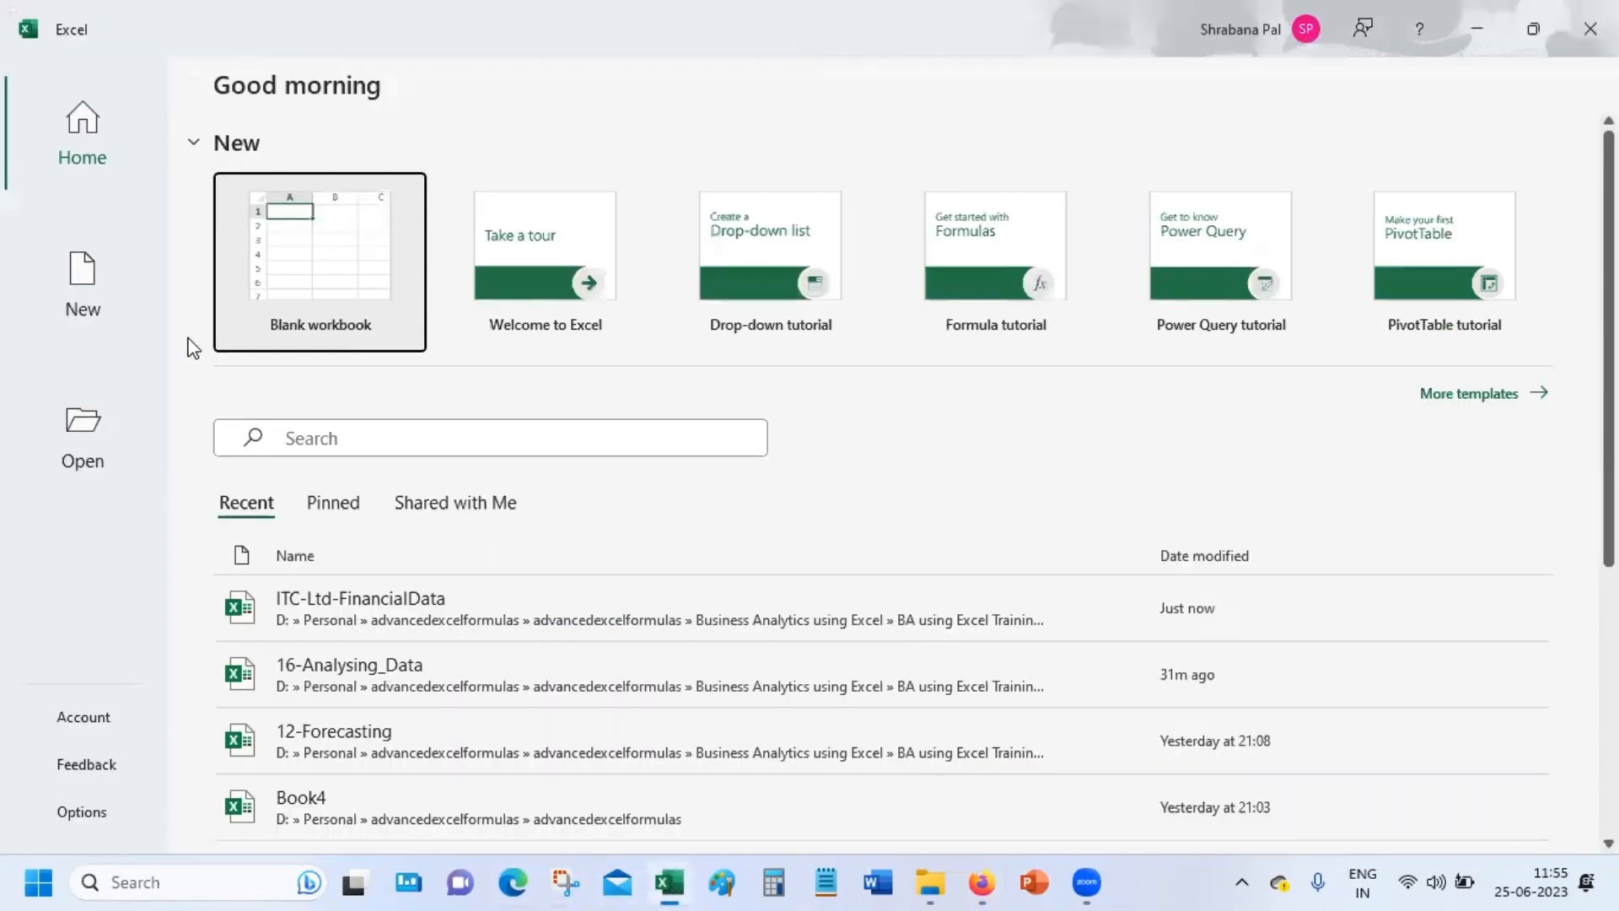
{"action": "left_click", "coordinate": [253, 299]}
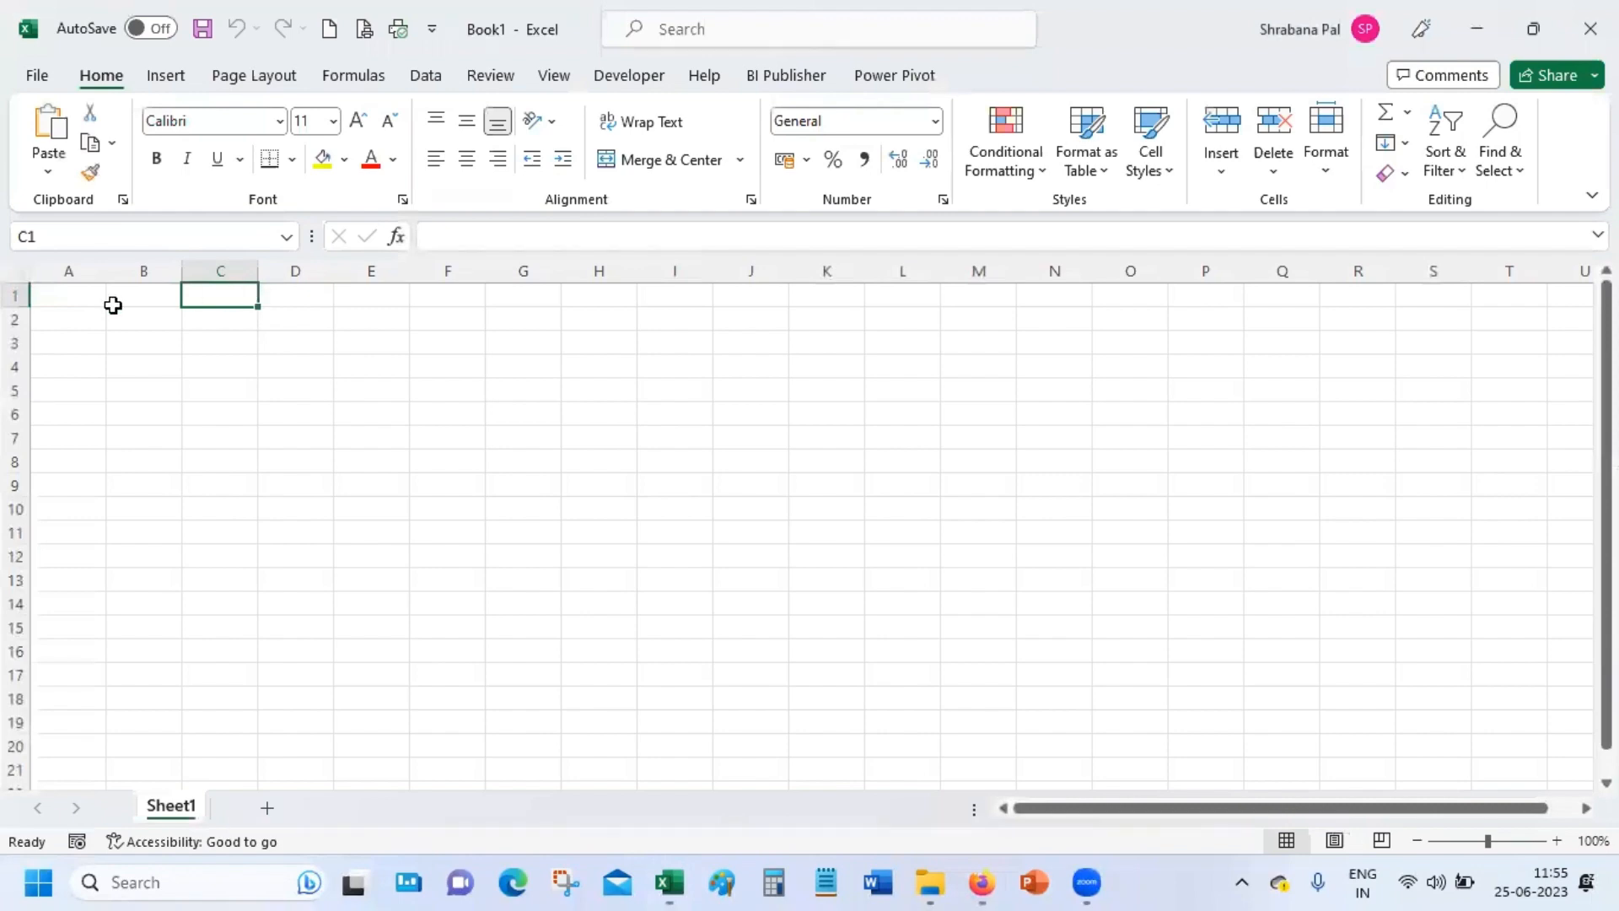
{"action": "left_click", "coordinate": [96, 290]}
Start a data import from the web using the copied Wikipedia URL of the states by population list
{"action": "left_click", "coordinate": [427, 78]}
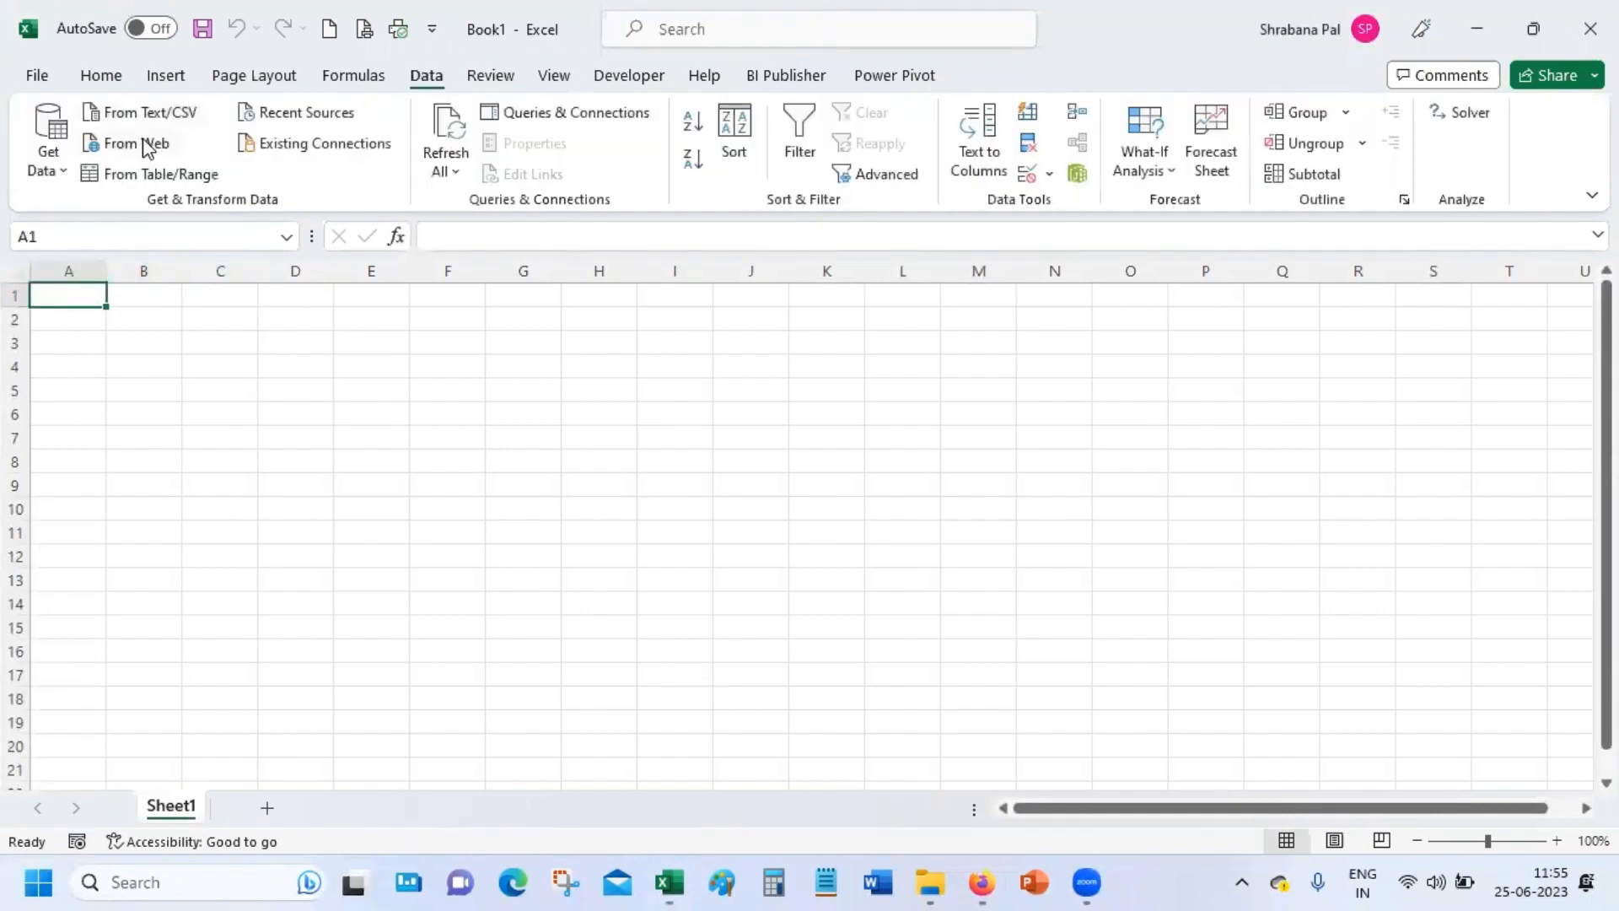
{"action": "left_click", "coordinate": [47, 171]}
{"action": "mouse_move", "coordinate": [153, 395]}
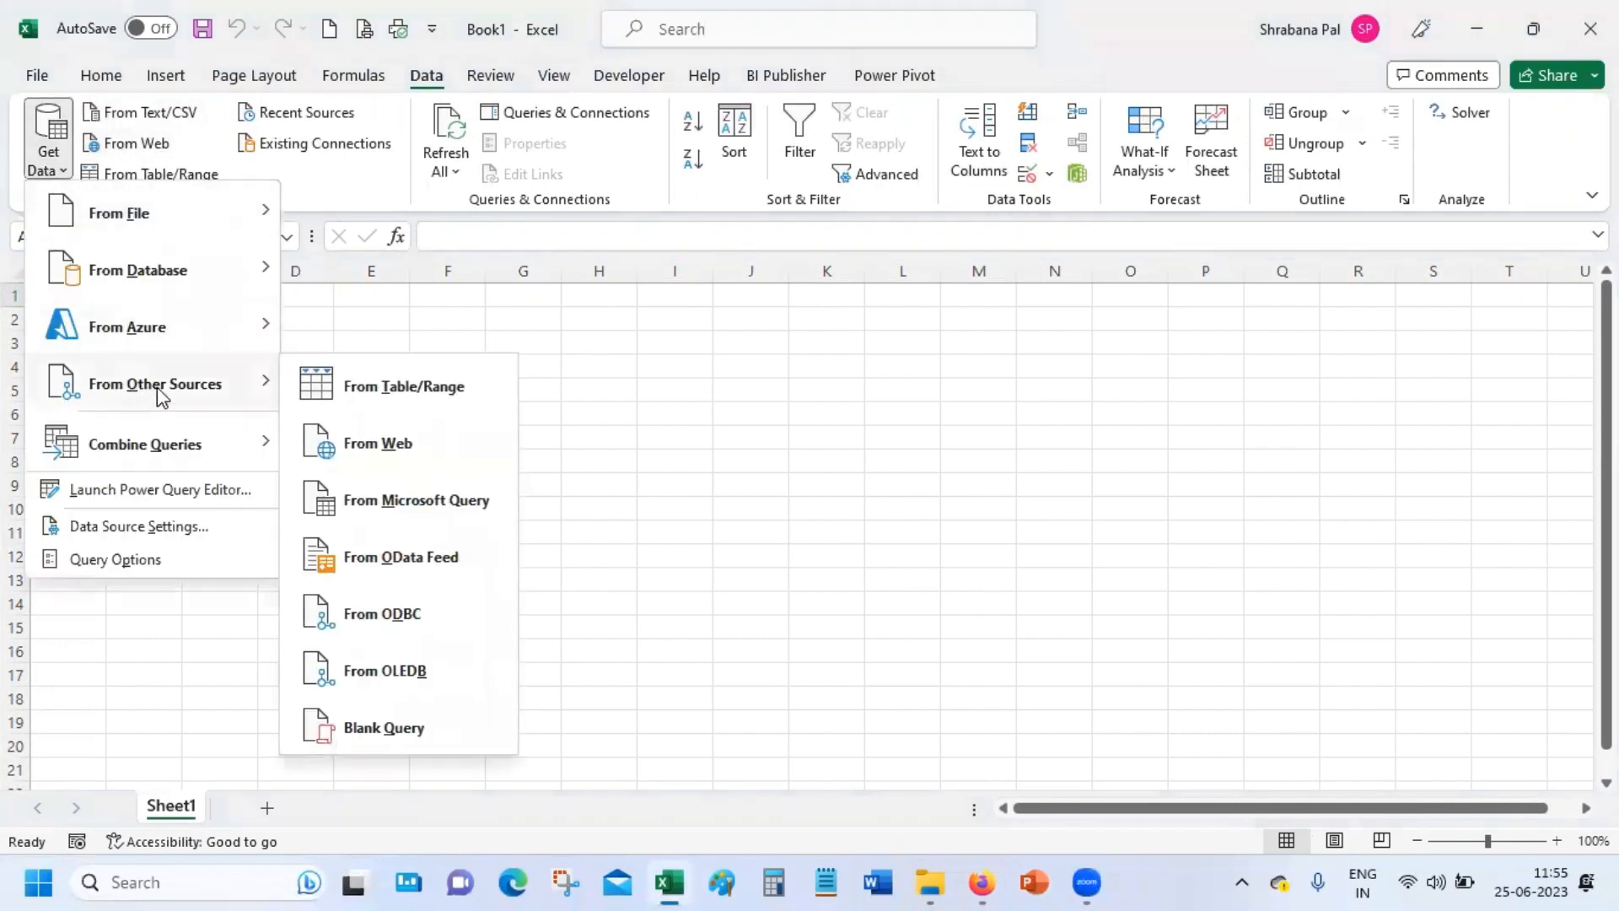
{"action": "left_click", "coordinate": [444, 458]}
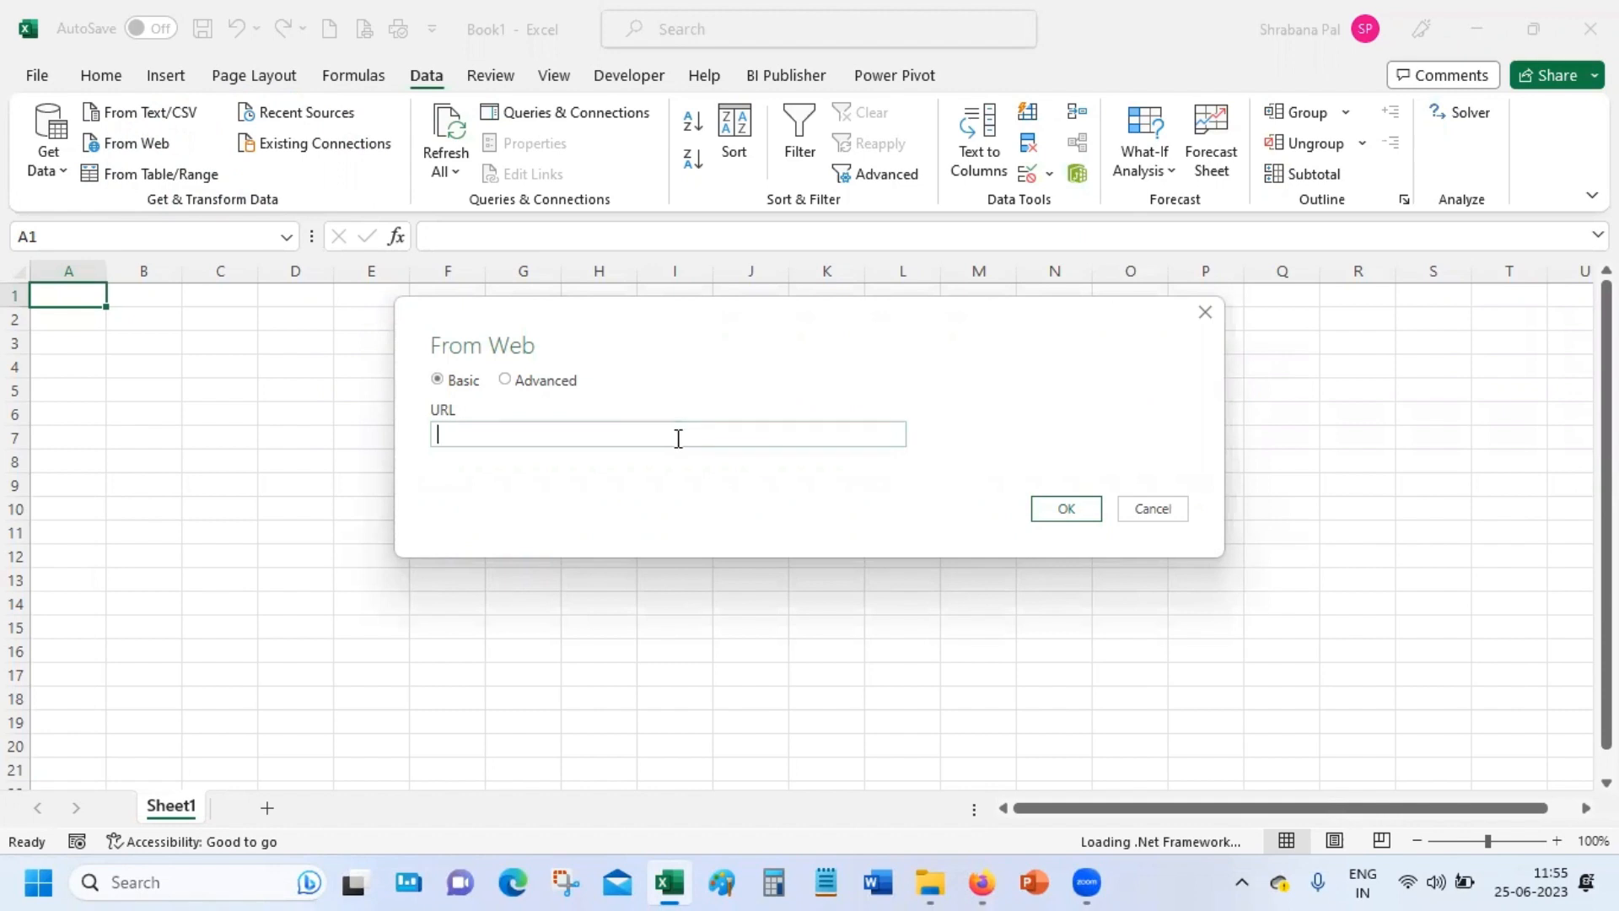
{"action": "key", "text": "ctrl+v"}
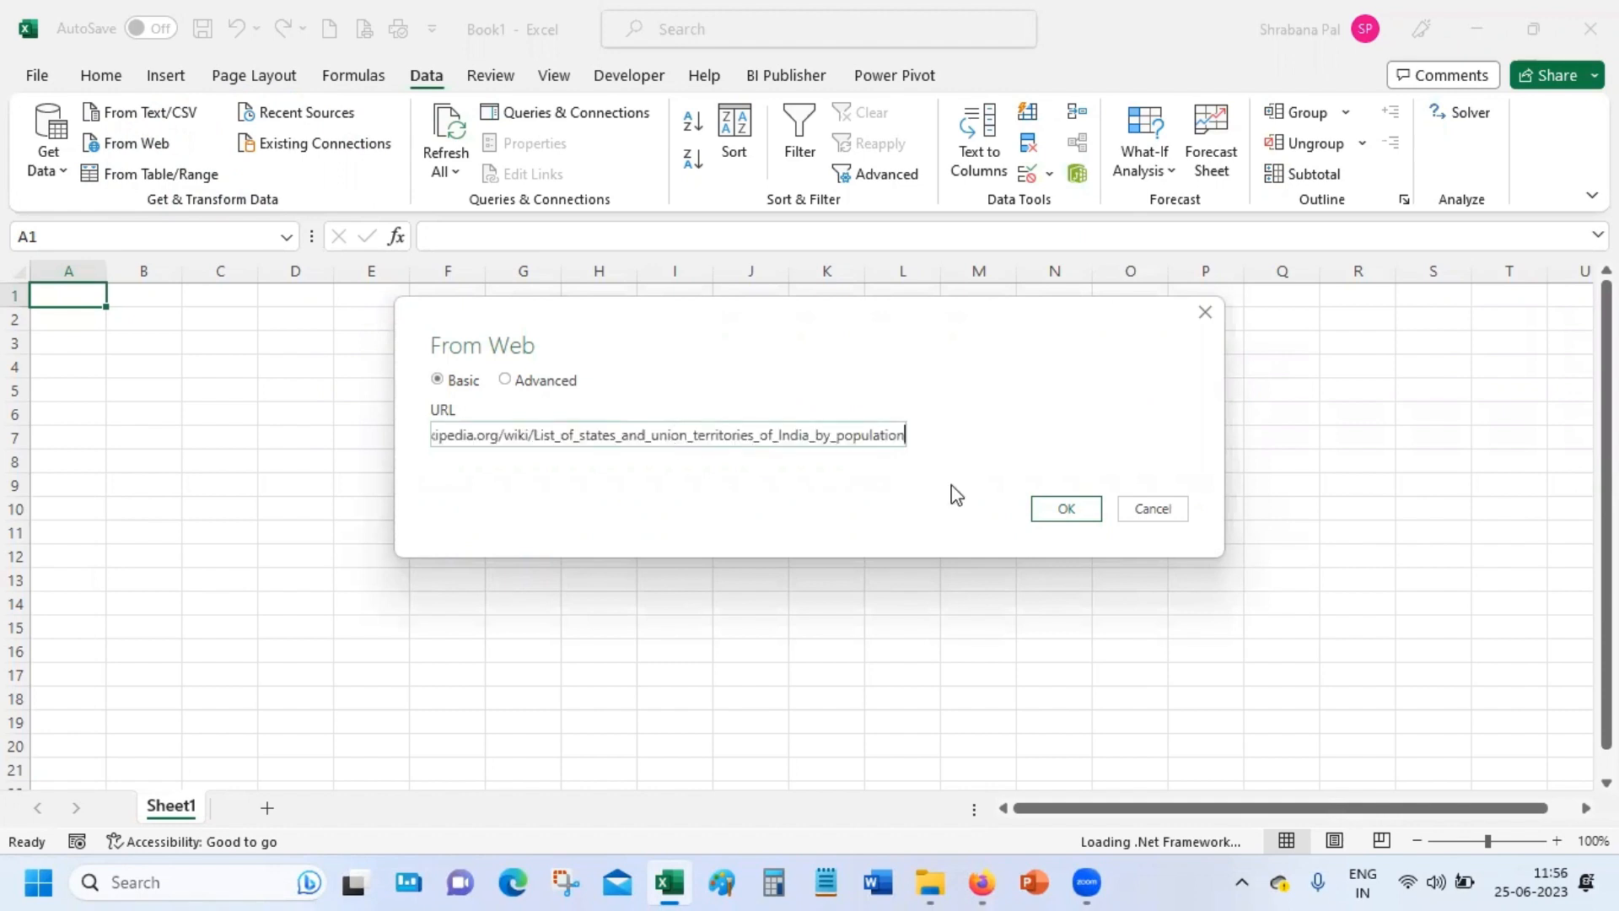
{"action": "left_click", "coordinate": [1060, 510]}
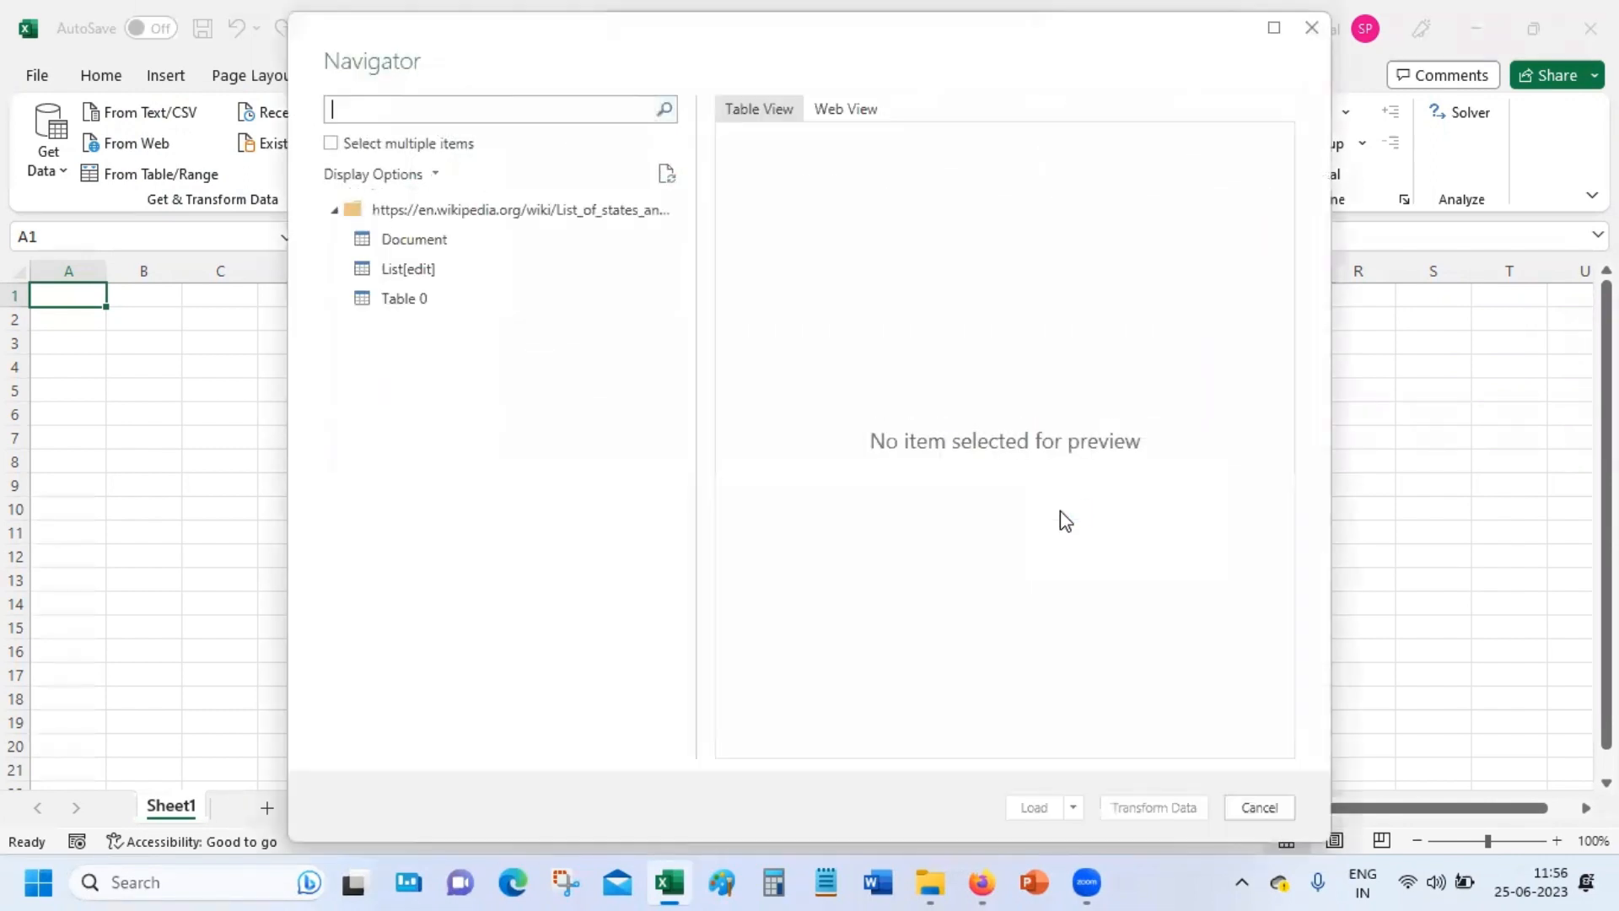
Preview the columns of the List[edit] table and open it in Power Query Editor for transformation
{"action": "left_click", "coordinate": [417, 240]}
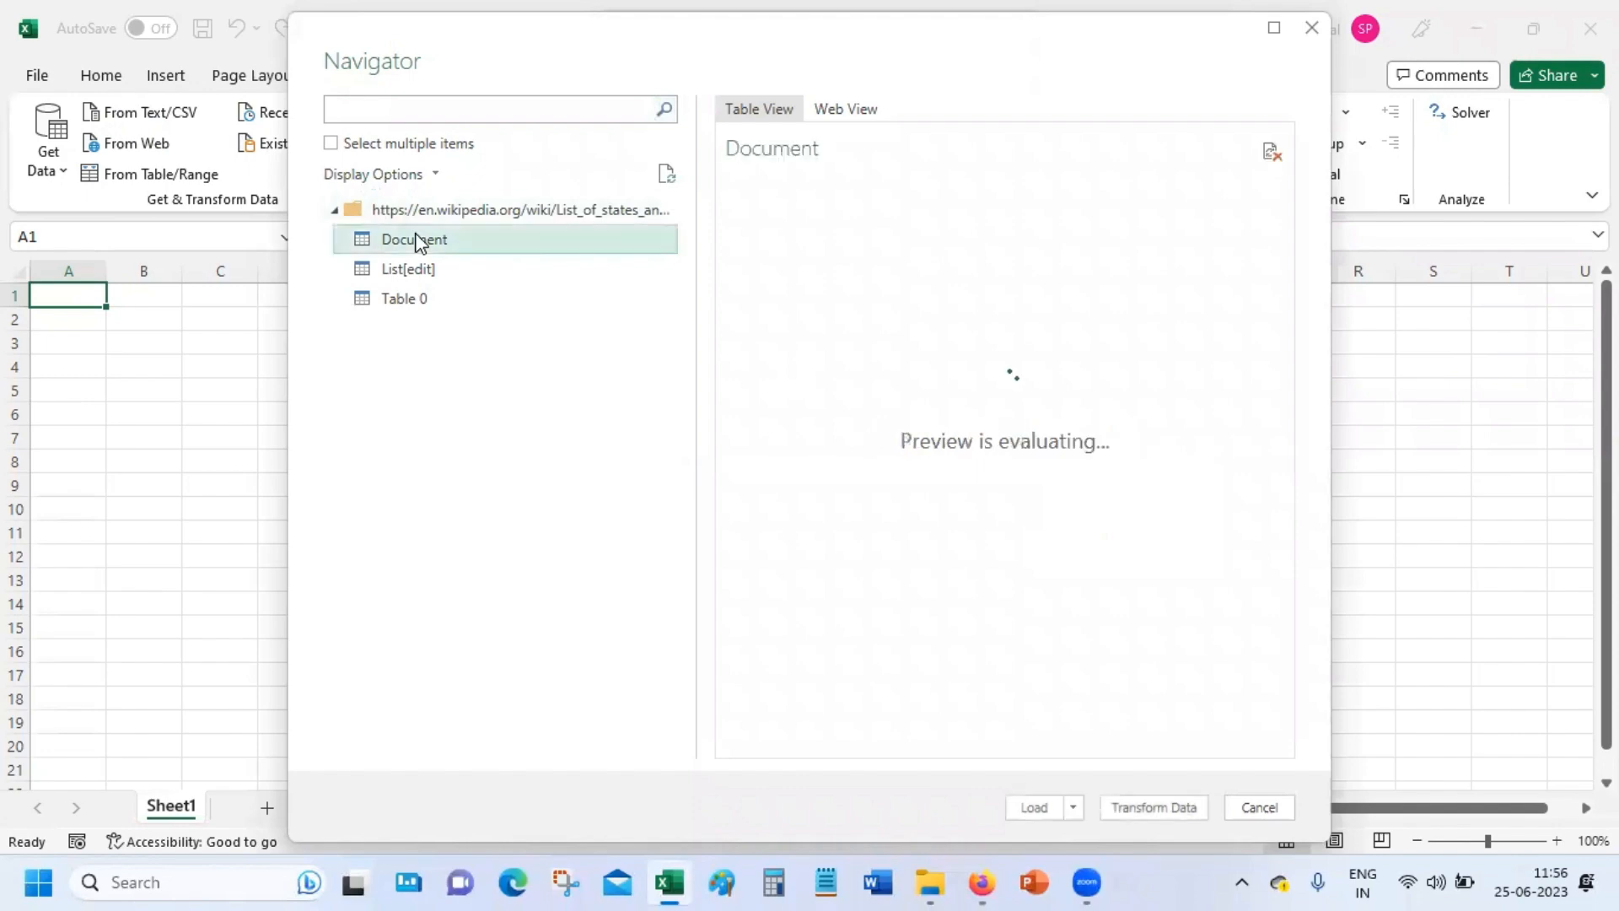
{"action": "left_click", "coordinate": [422, 272]}
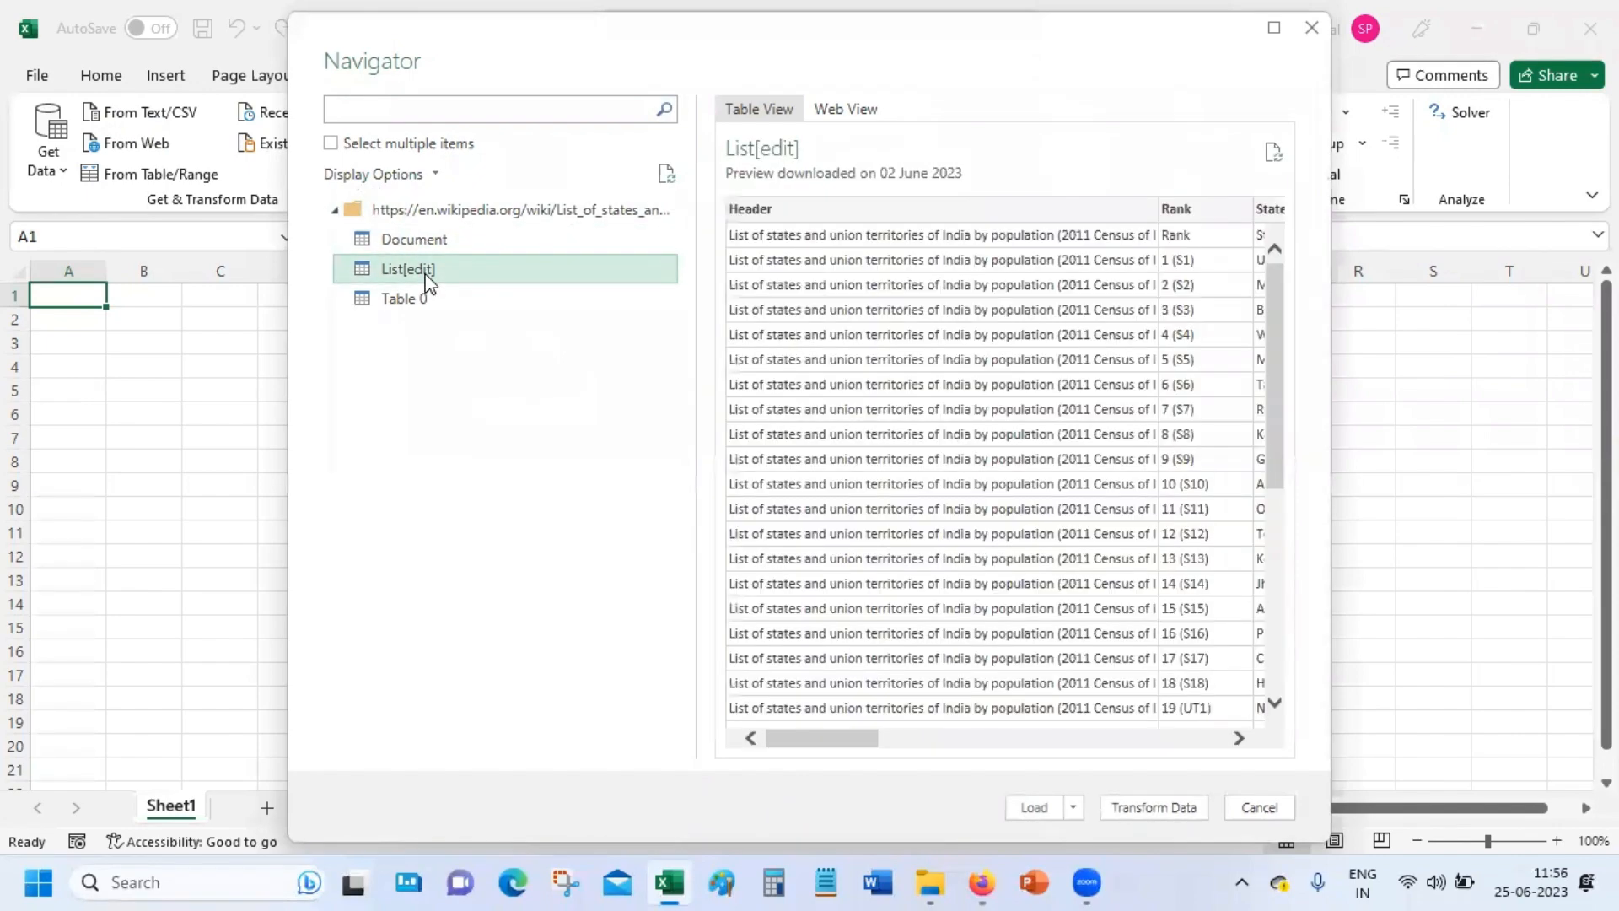
{"action": "left_click_drag", "start_coordinate": [821, 737], "coordinate": [659, 698]}
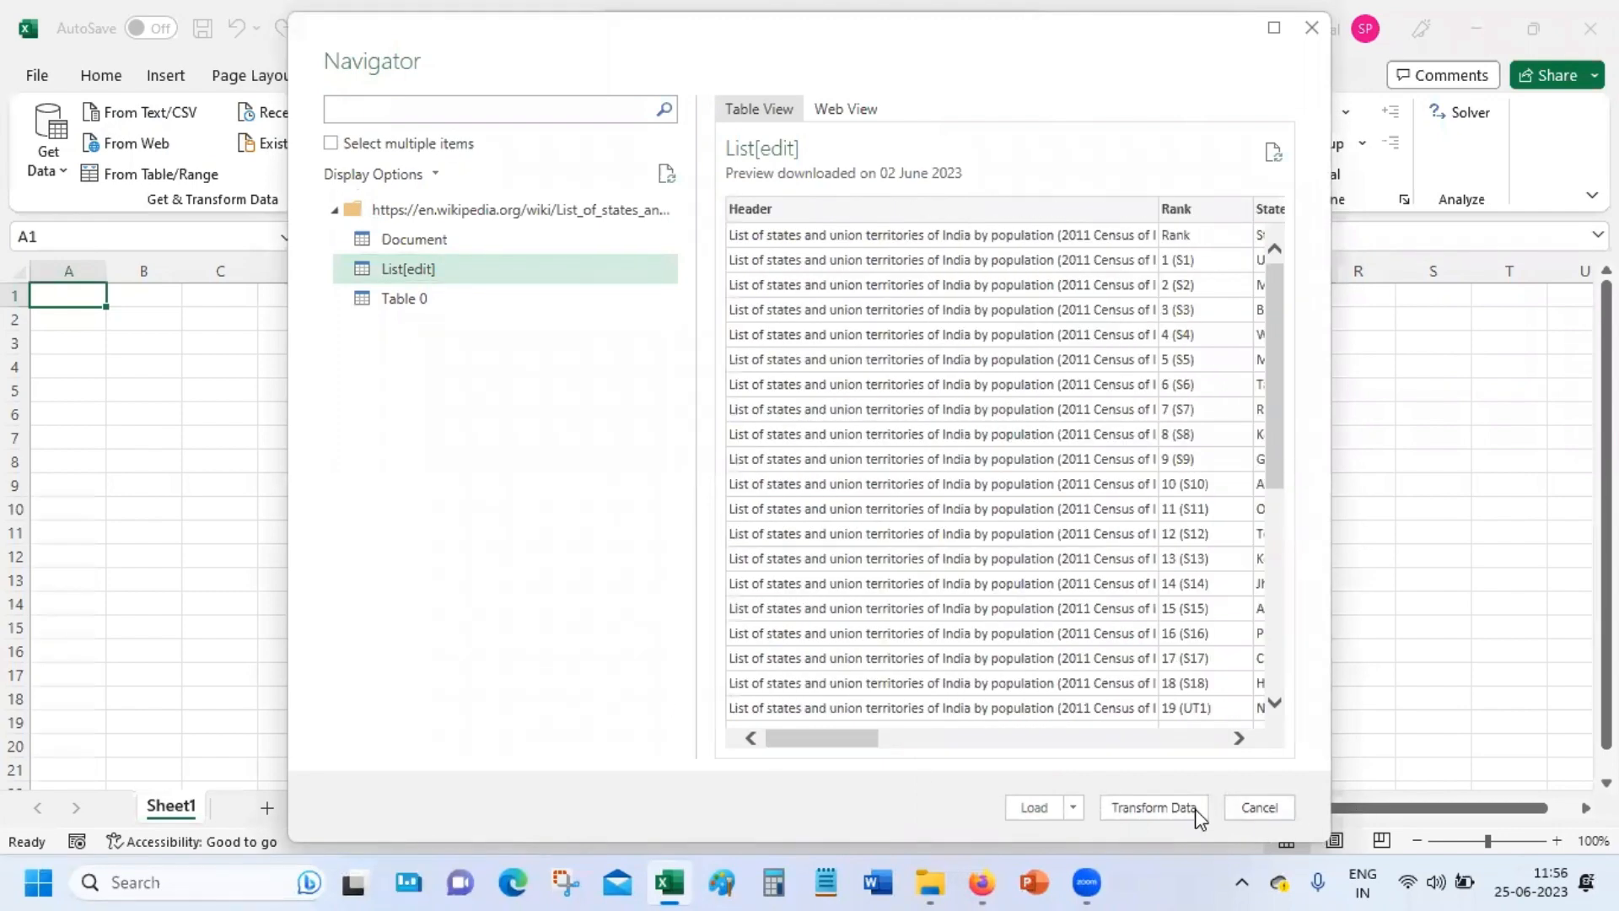
{"action": "left_click_drag", "start_coordinate": [862, 742], "coordinate": [1256, 746]}
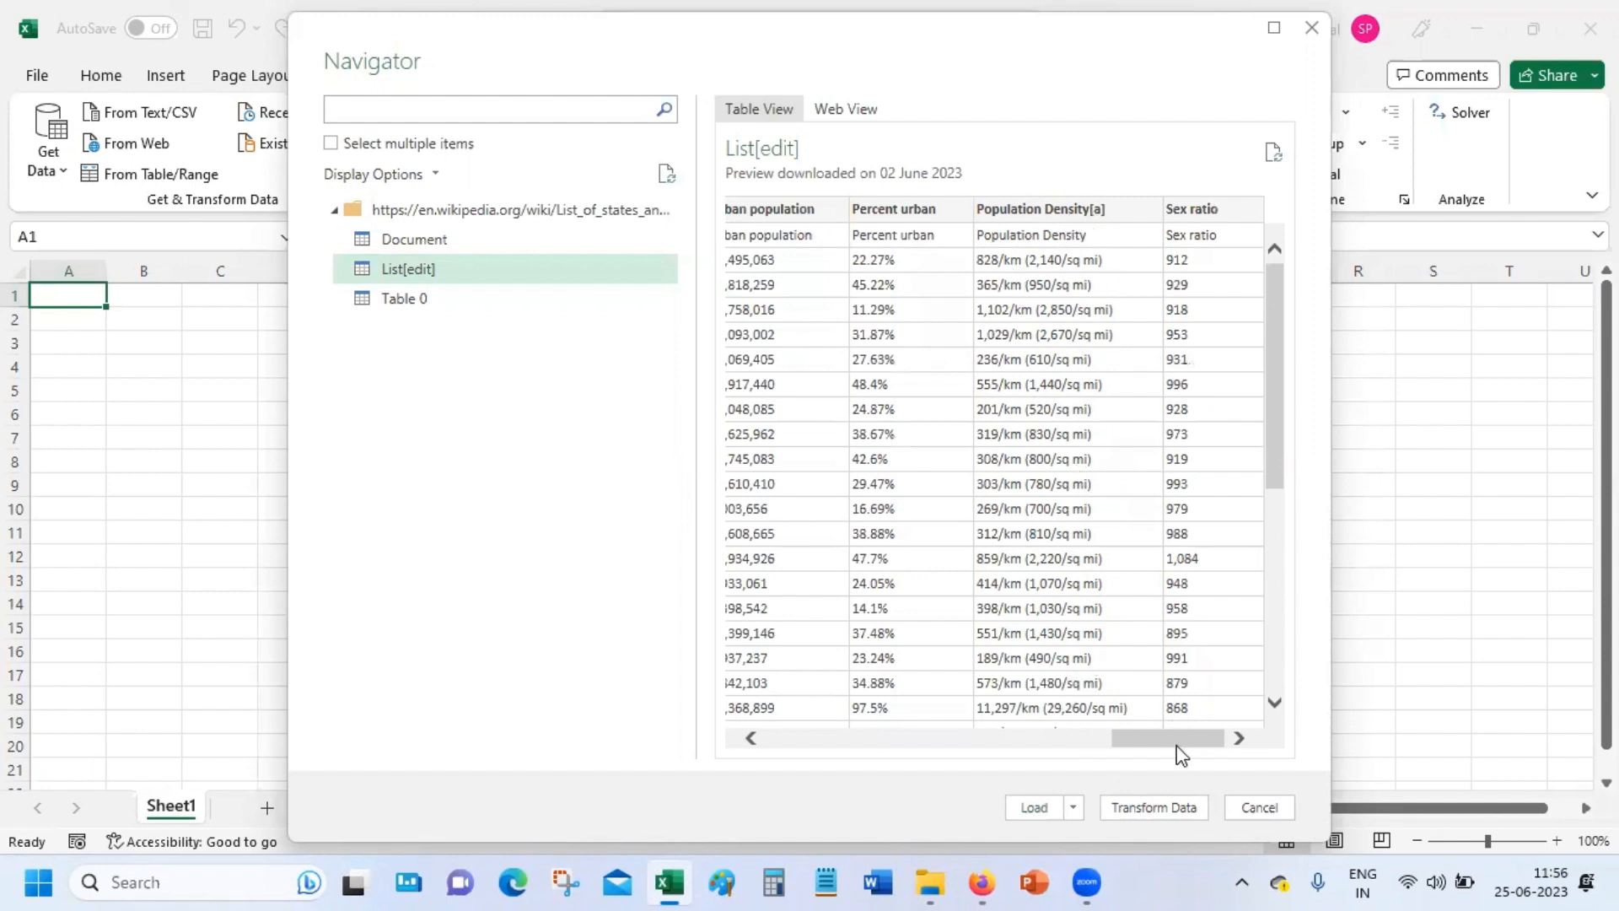
{"action": "left_click_drag", "start_coordinate": [1174, 740], "coordinate": [777, 772]}
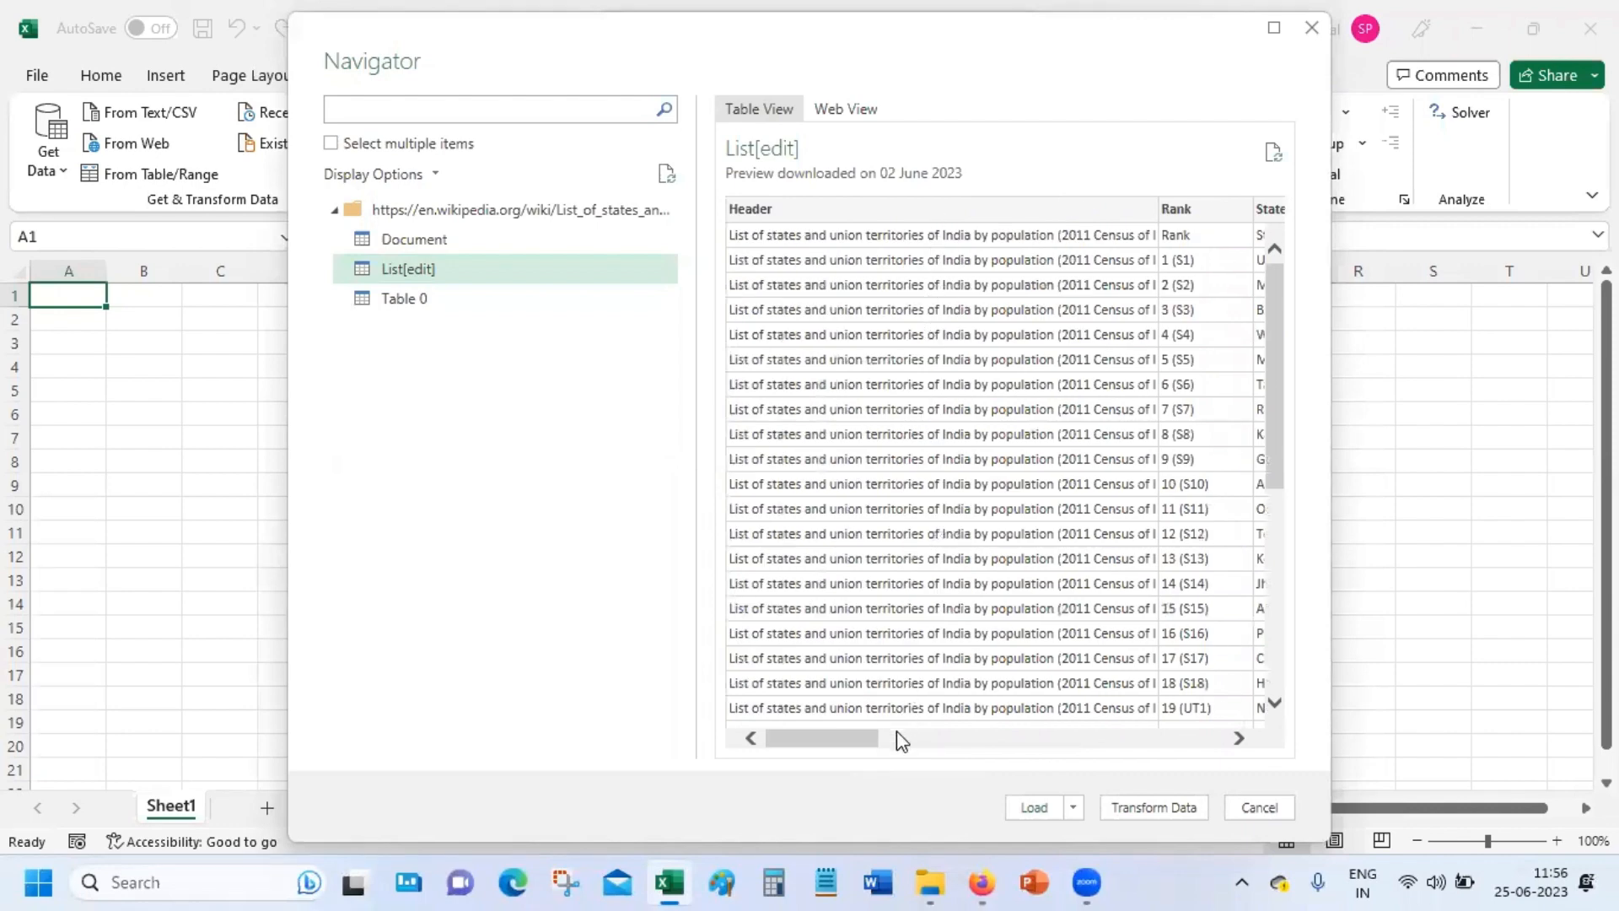
{"action": "left_click_drag", "start_coordinate": [808, 737], "coordinate": [883, 742]}
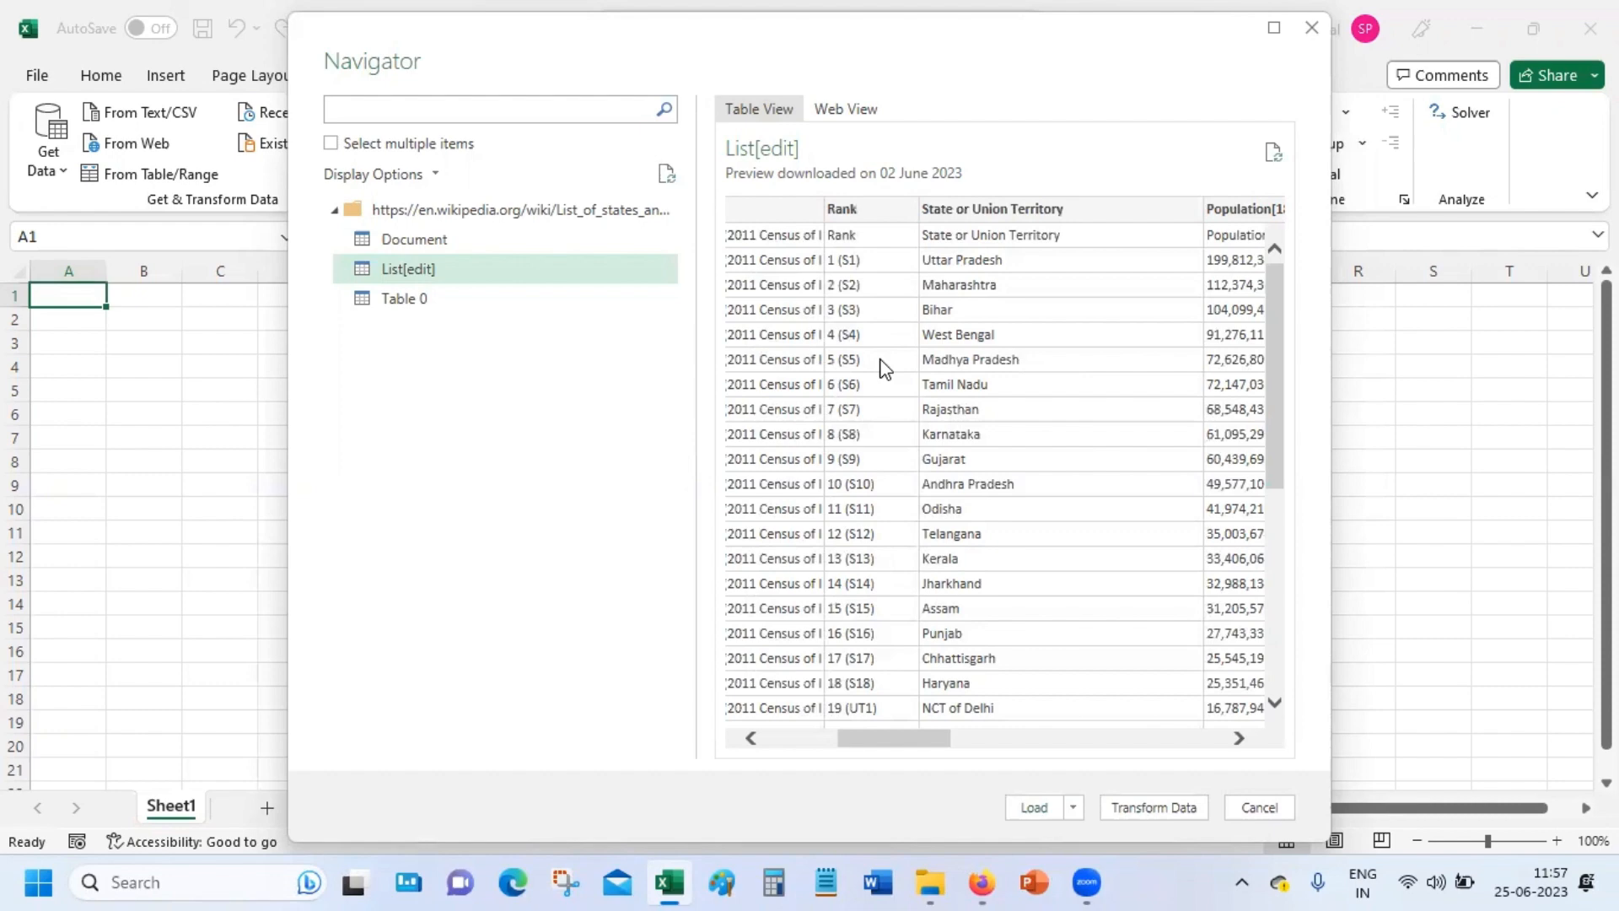
{"action": "left_click", "coordinate": [1170, 814]}
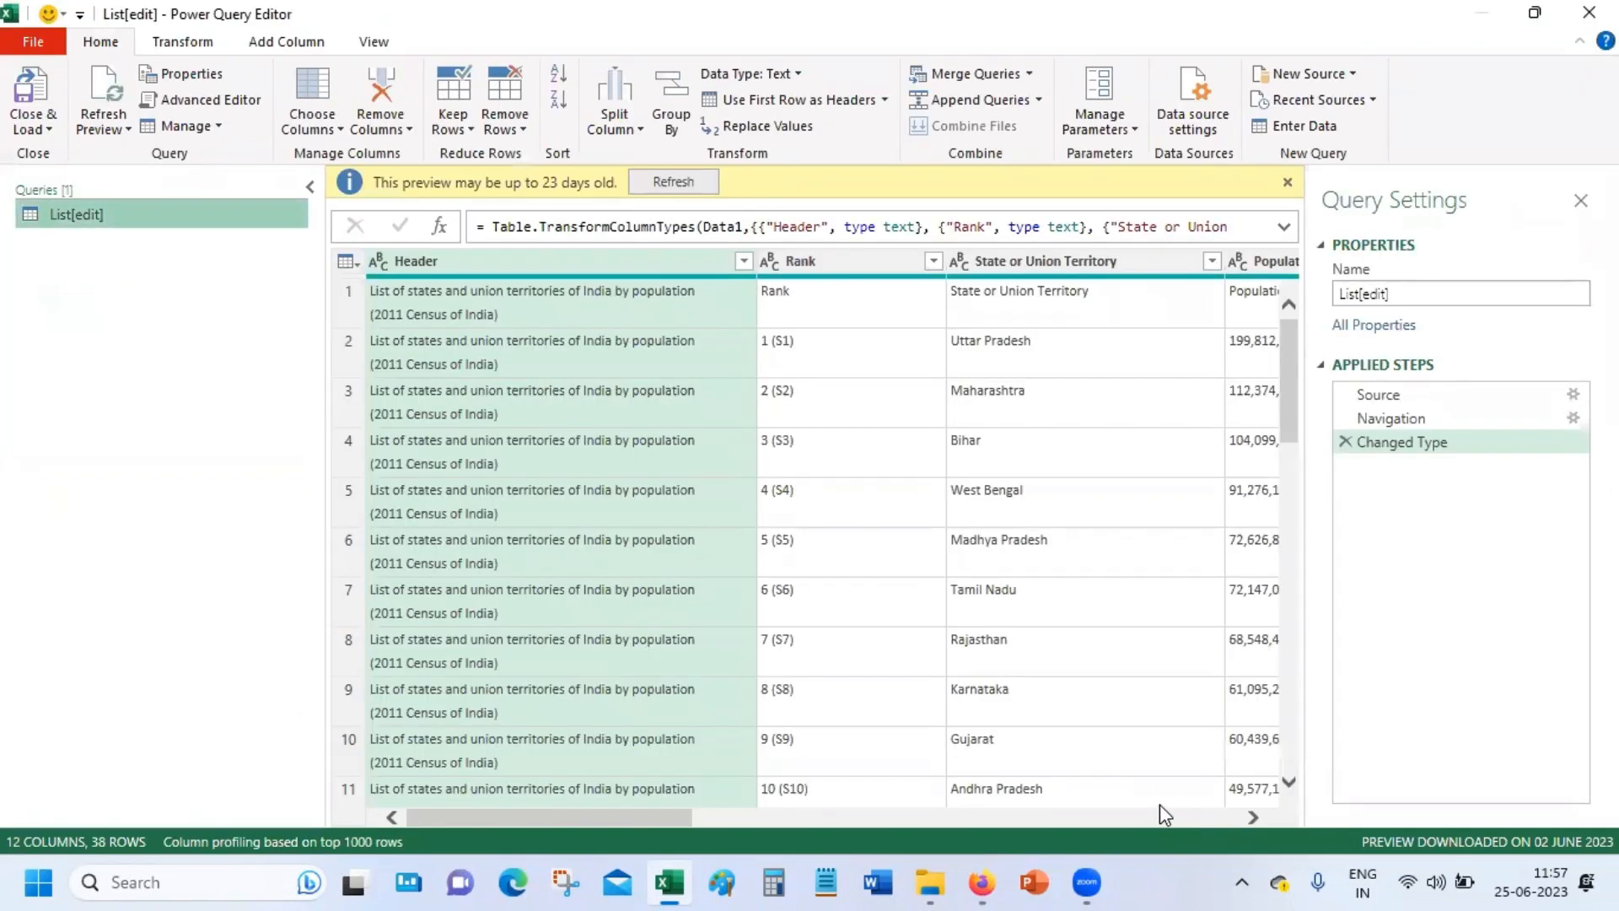
Use the table's first row as headers and remove the first column that repeats the list title
{"action": "left_click", "coordinate": [697, 297]}
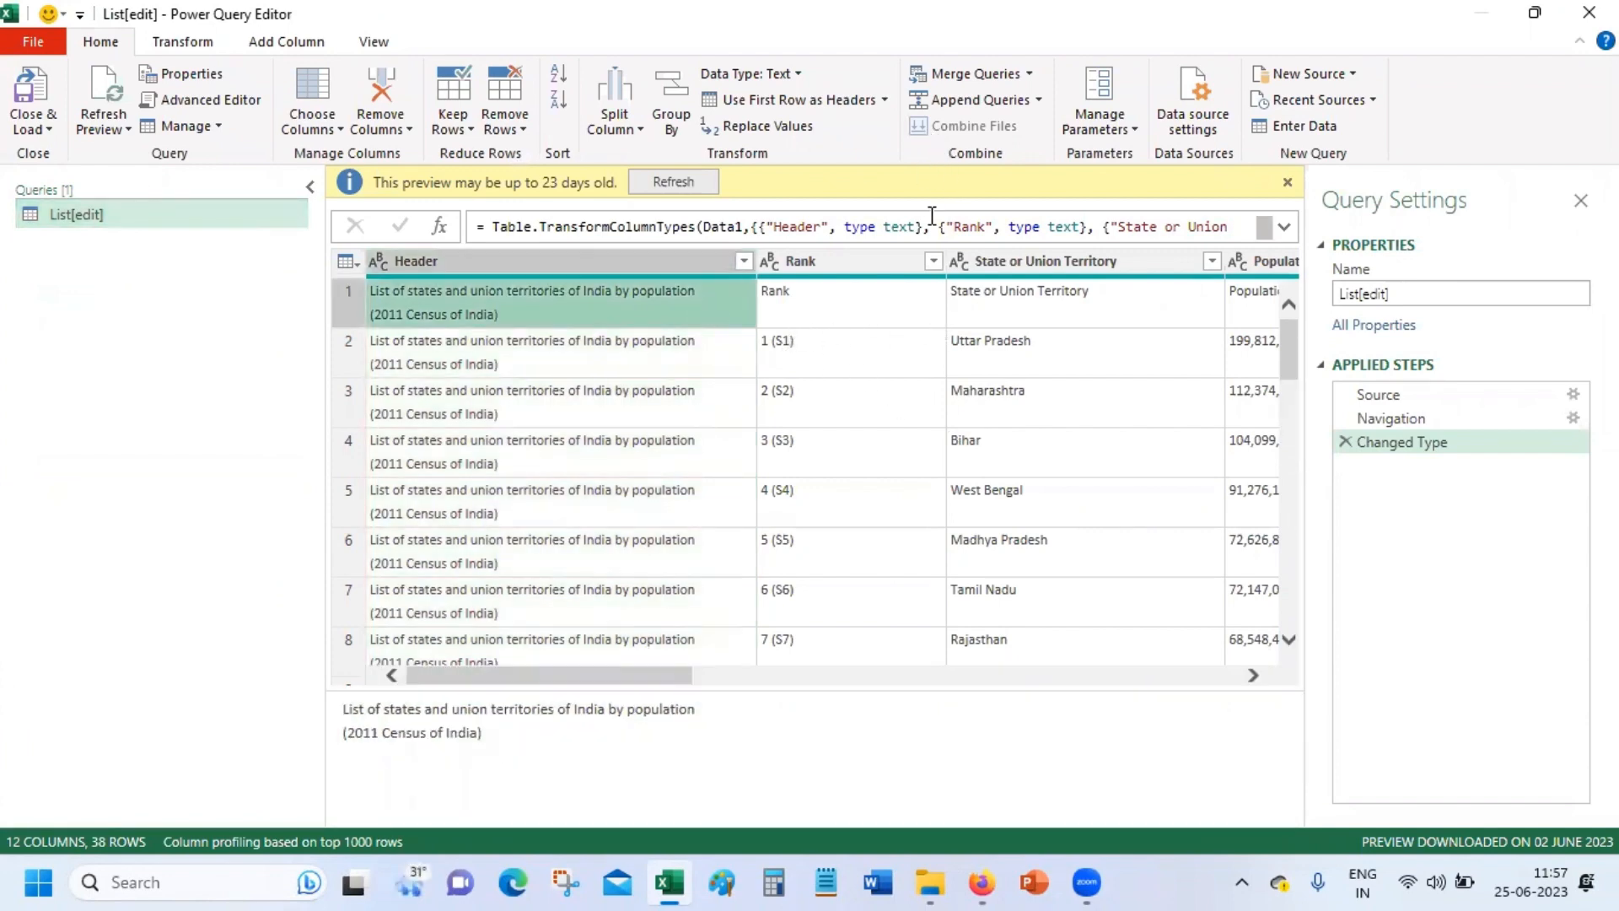
{"action": "left_click", "coordinate": [766, 101]}
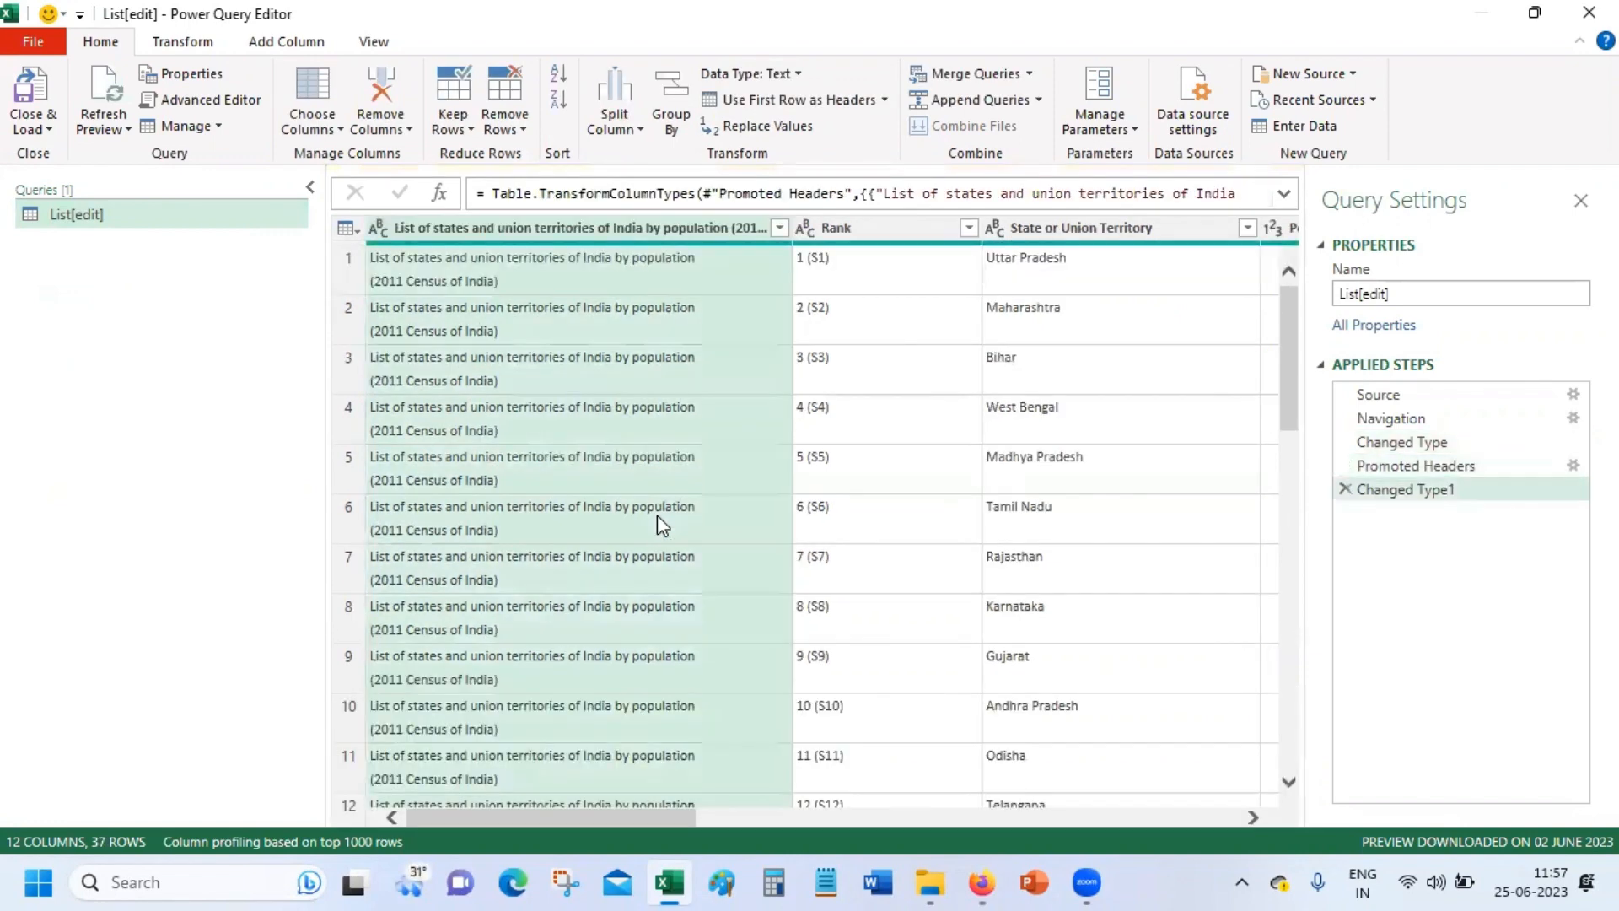
{"action": "right_click", "coordinate": [621, 219]}
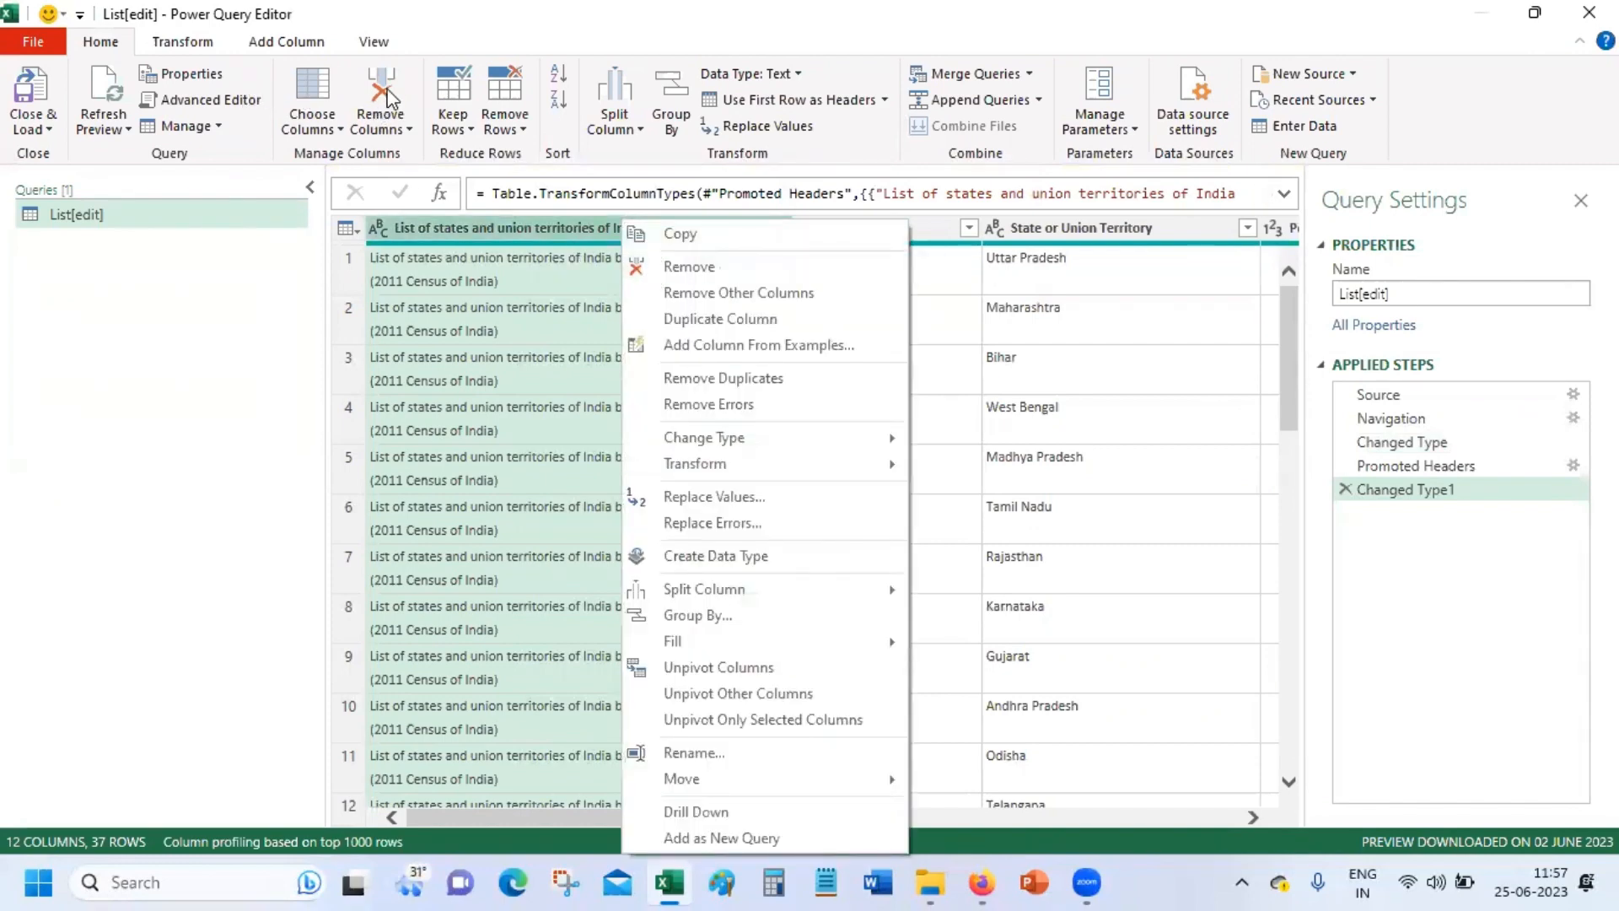
{"action": "left_click", "coordinate": [399, 36]}
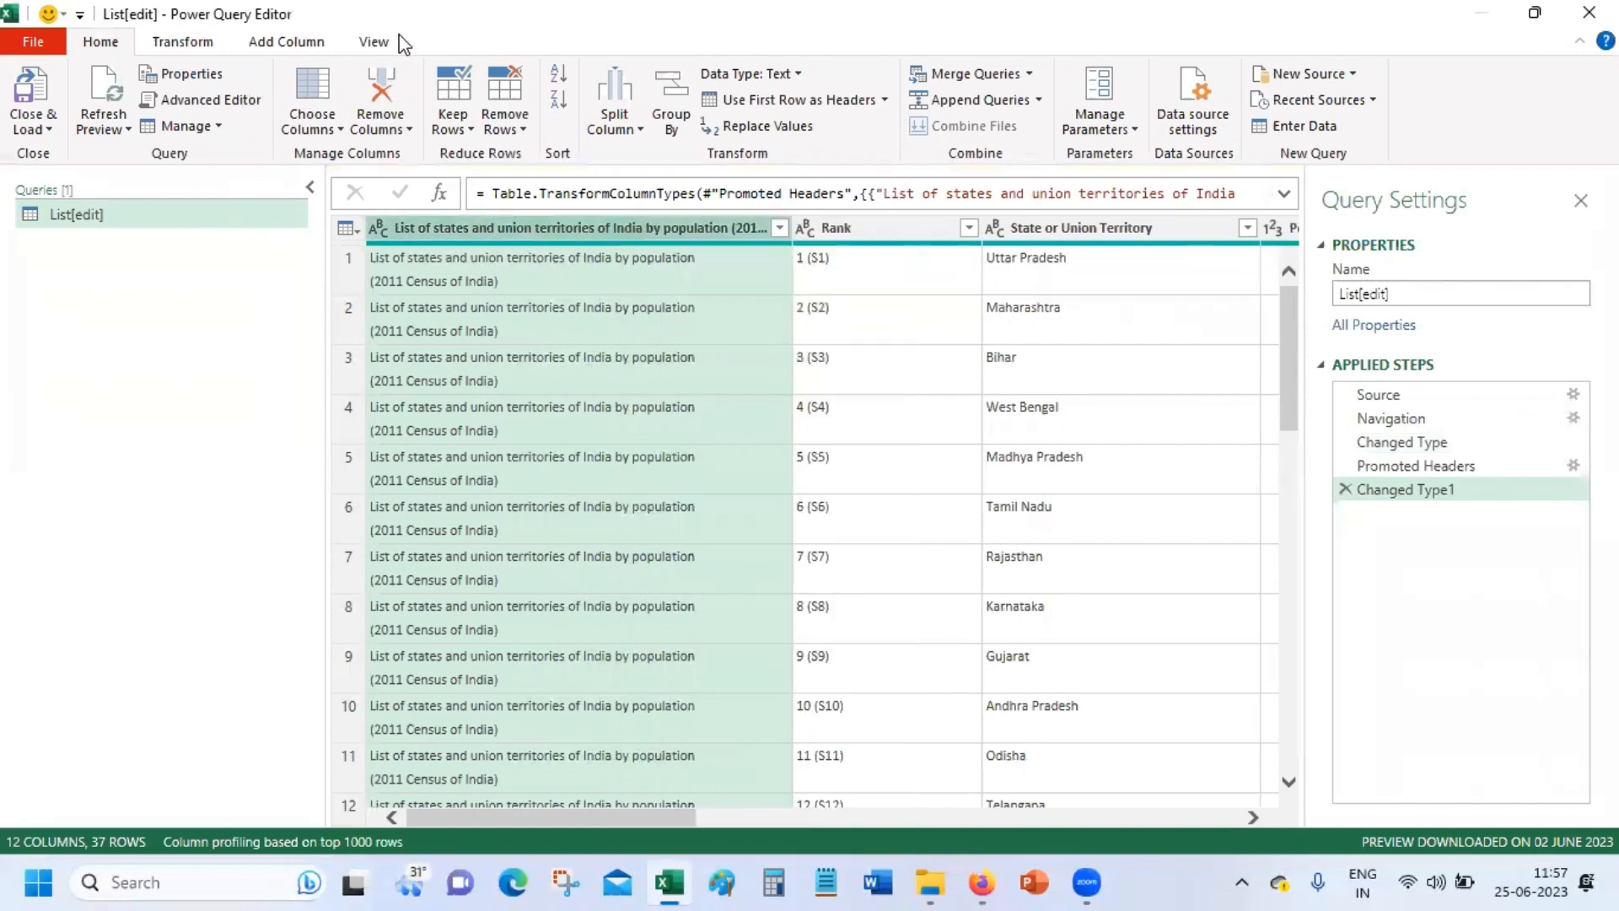
{"action": "left_click", "coordinate": [393, 80]}
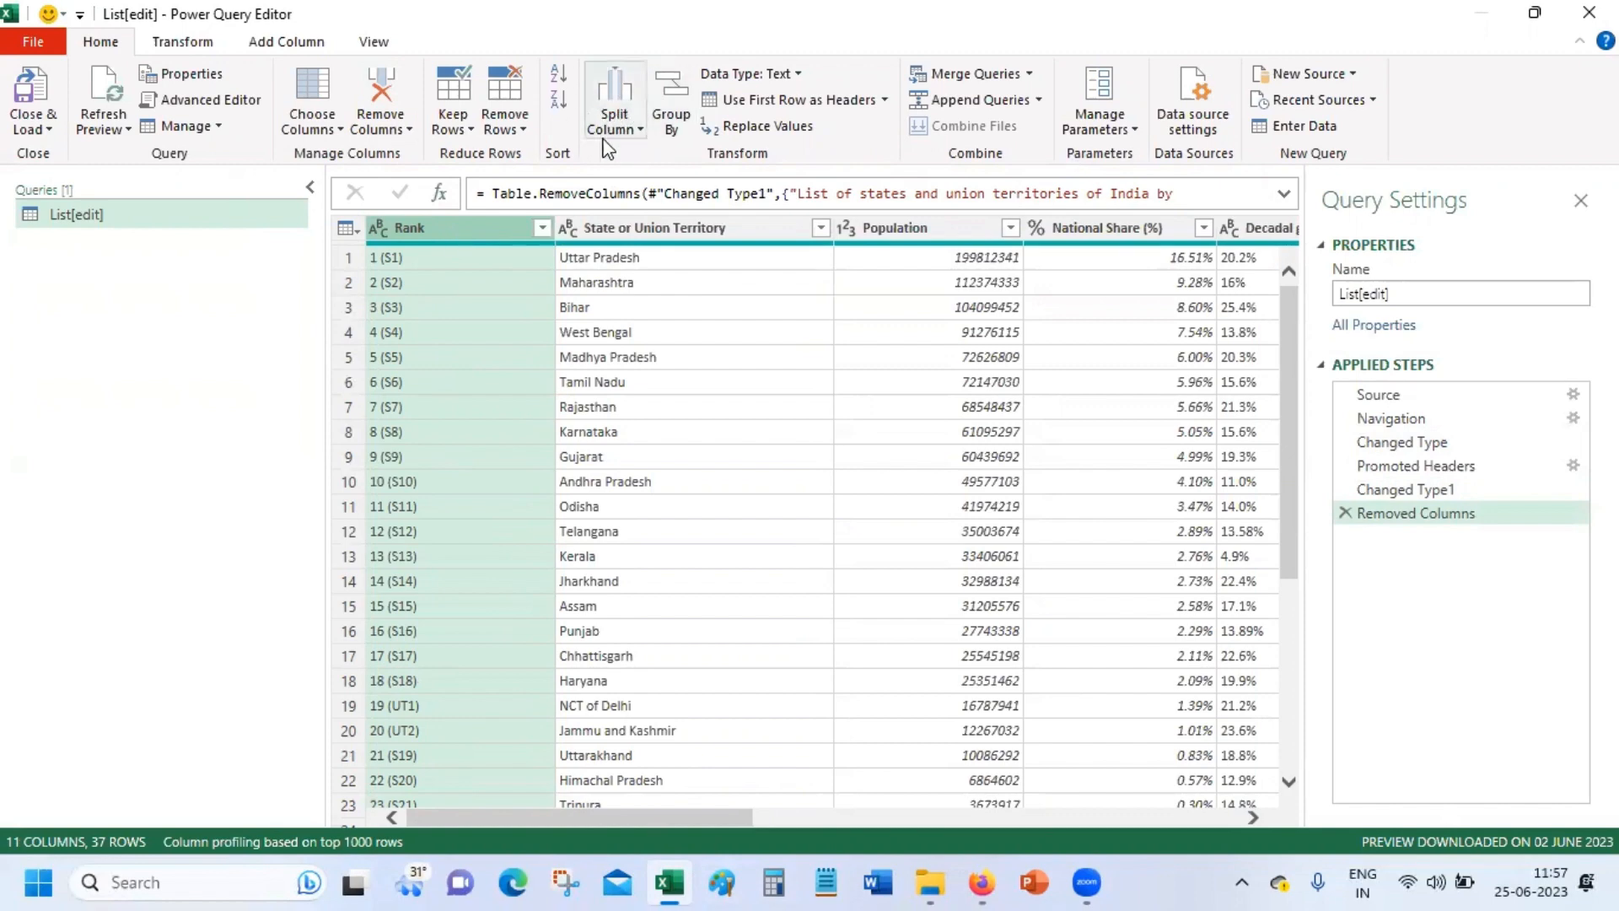
{"action": "left_click", "coordinate": [181, 44]}
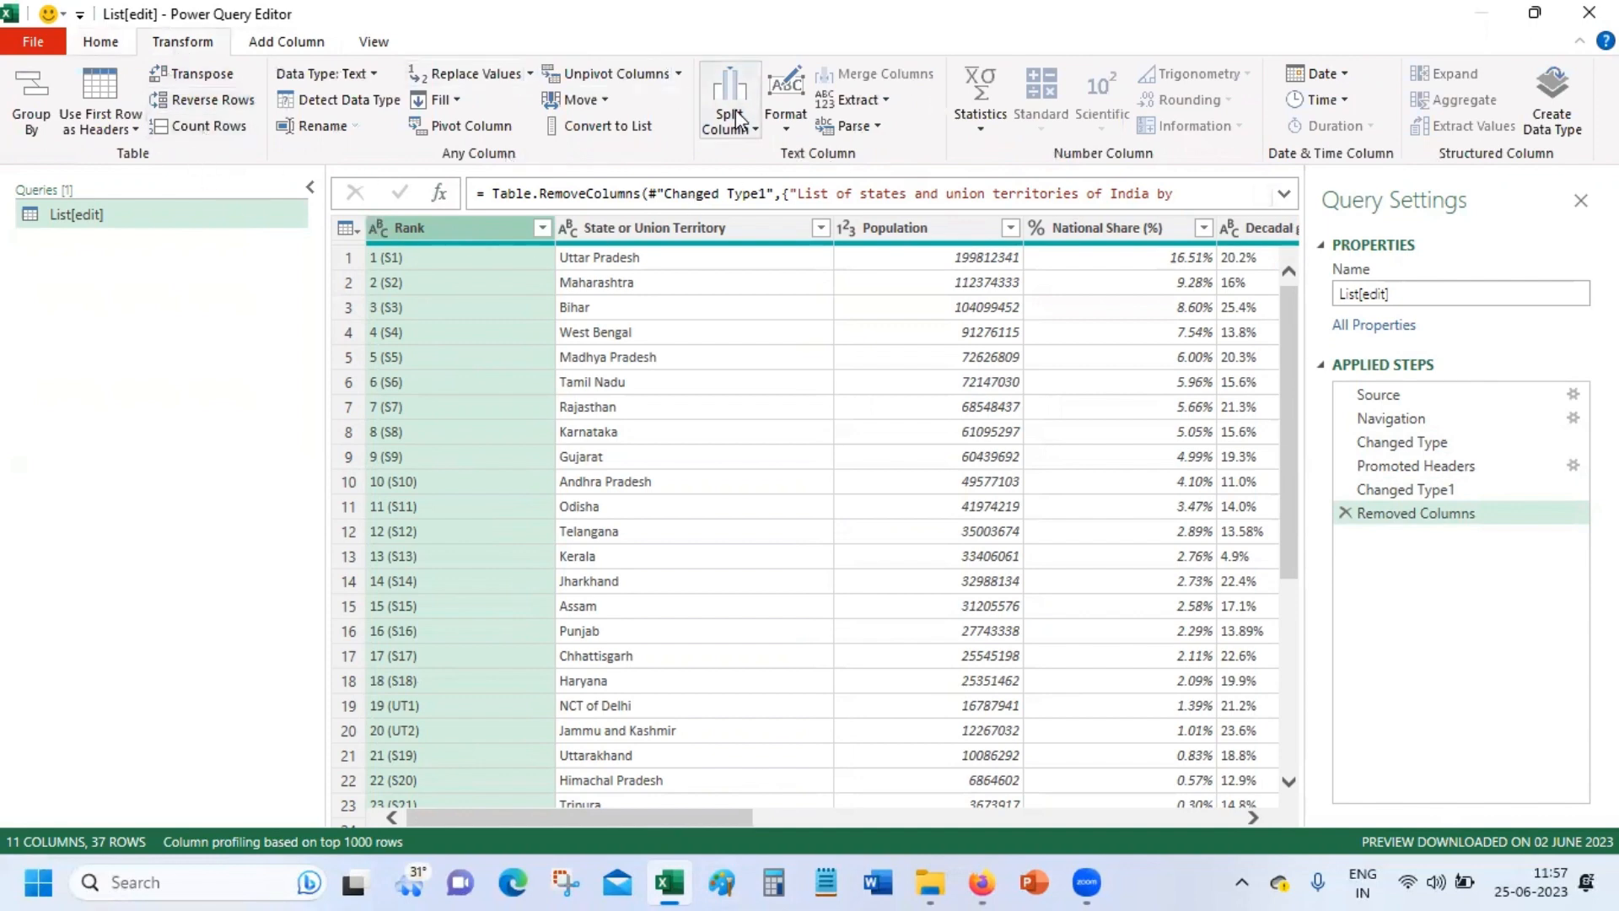
{"action": "left_click", "coordinate": [284, 49]}
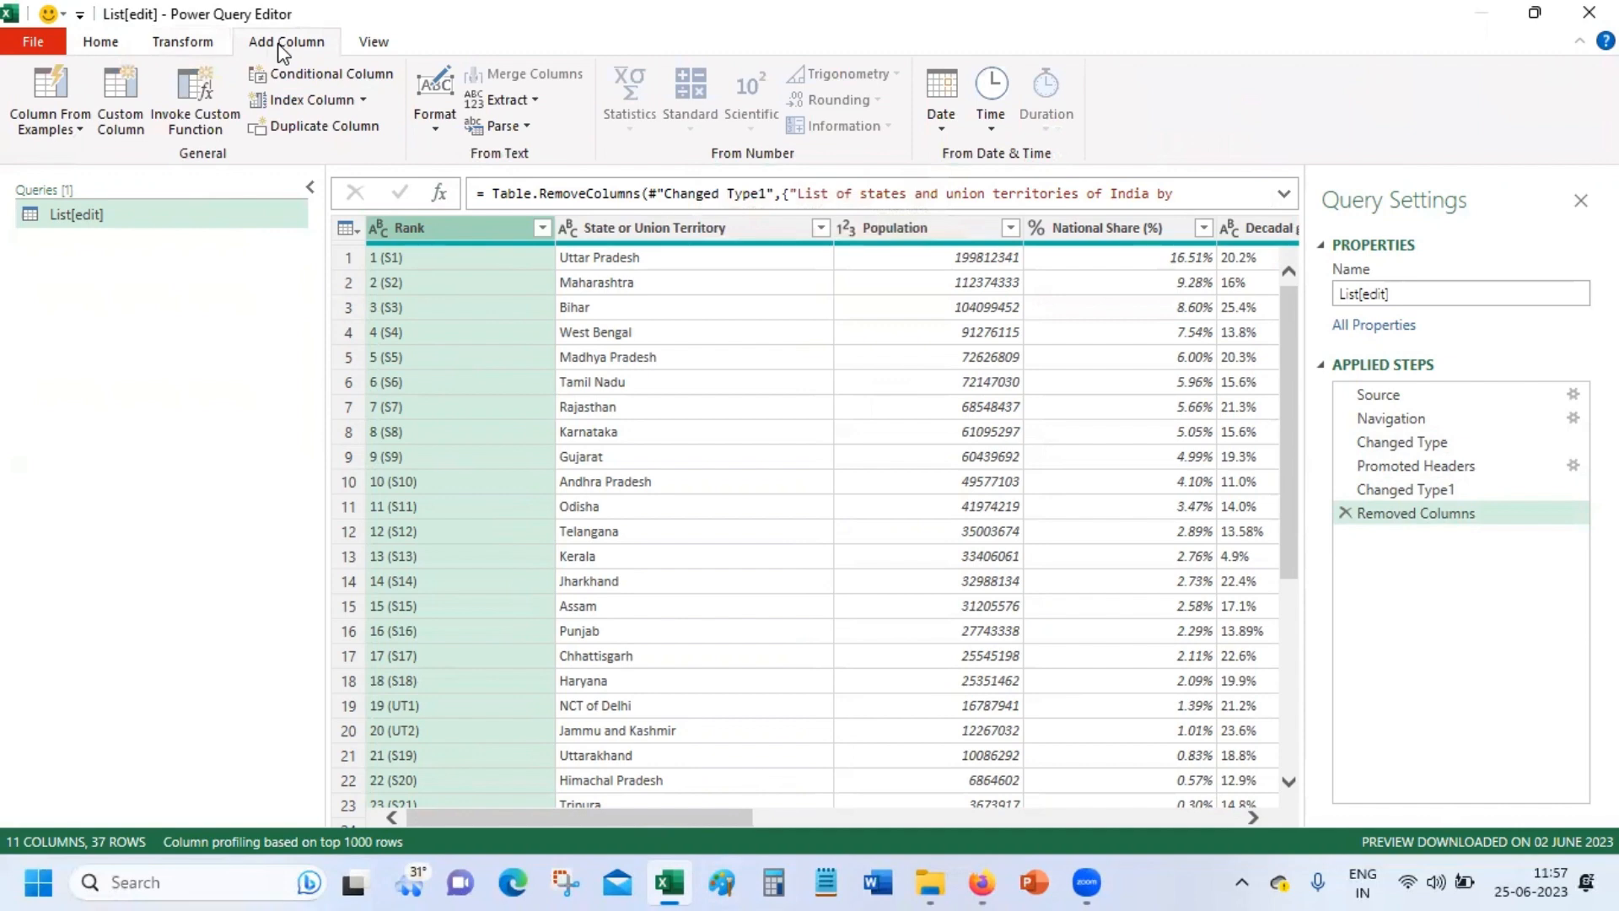
{"action": "left_click", "coordinate": [114, 44]}
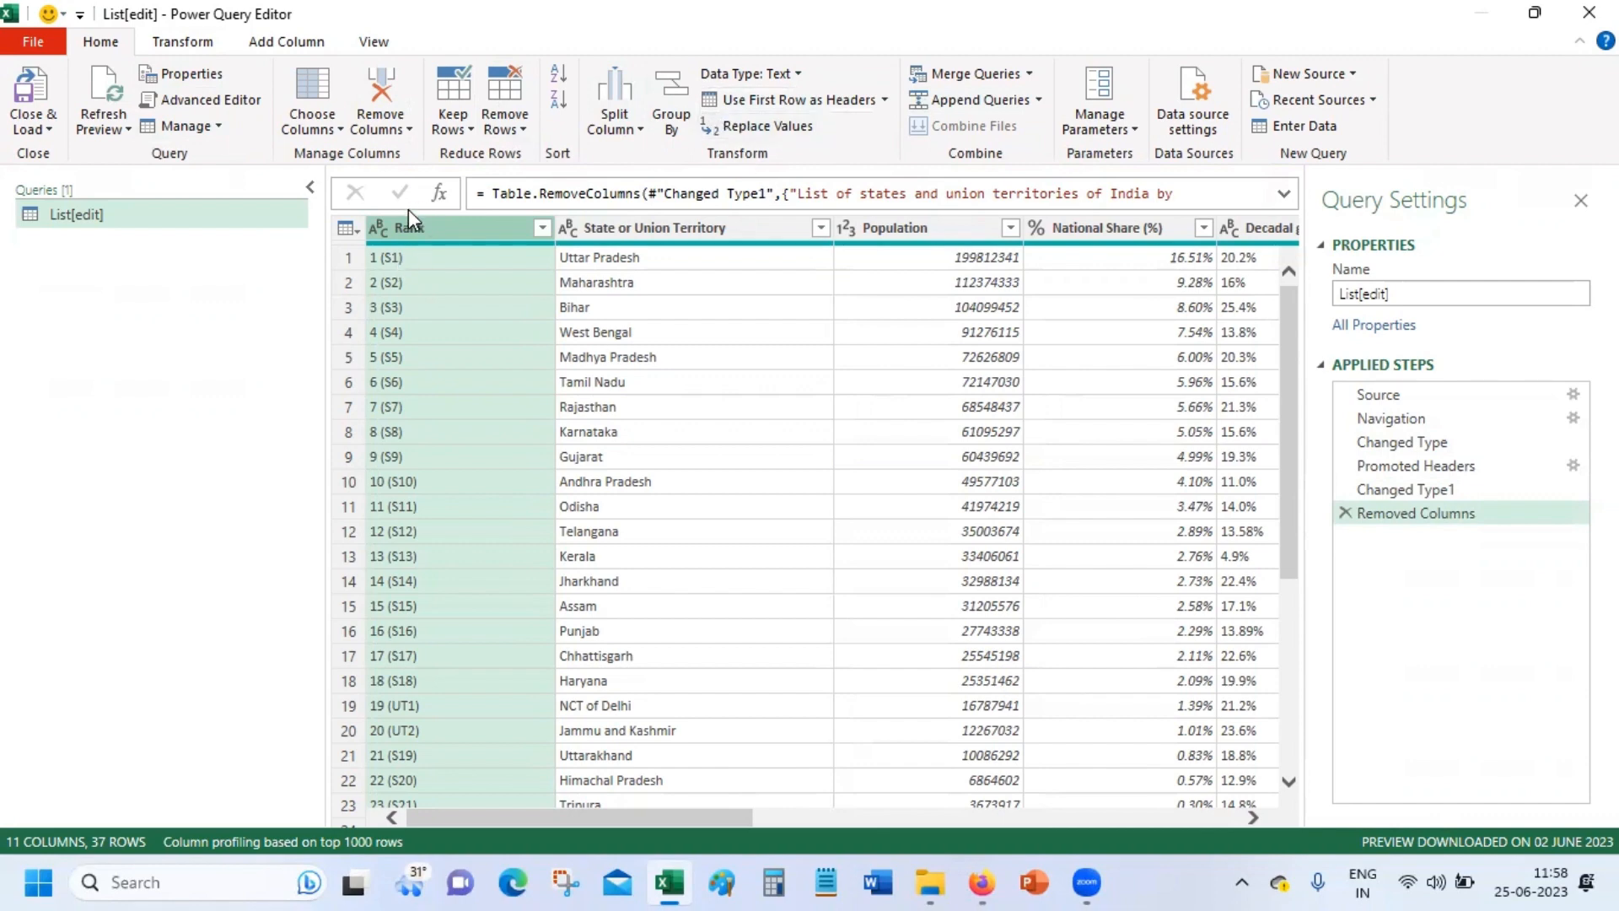
Split the Rank column by the custom delimiter "(" at each occurrence of the delimiter
{"action": "left_click", "coordinate": [619, 95]}
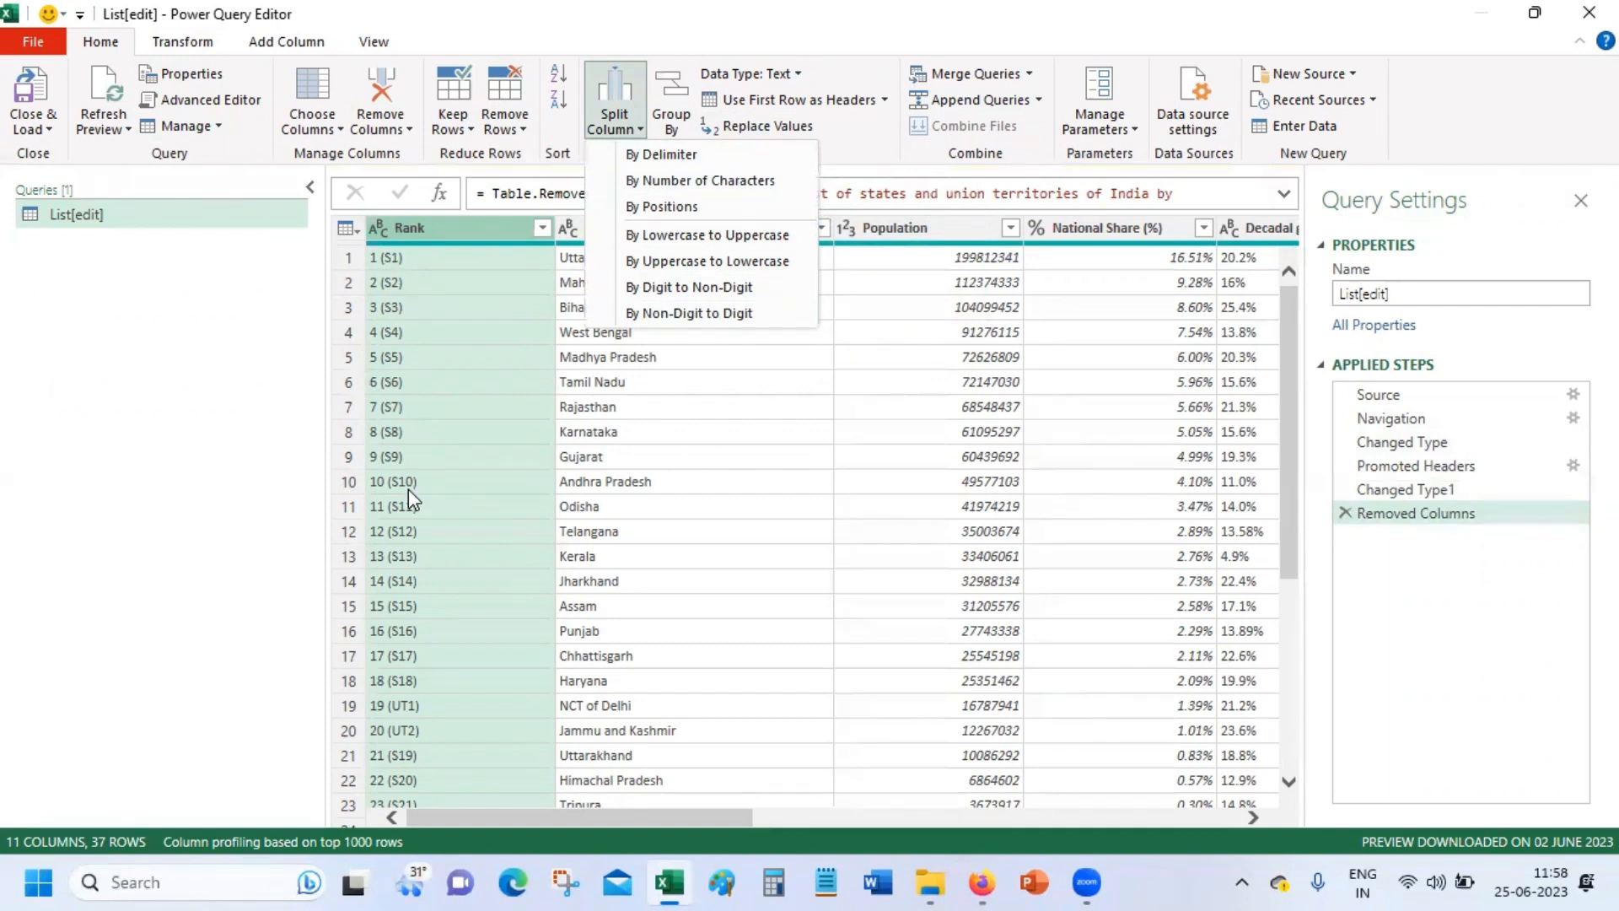
{"action": "scroll", "coordinate": [409, 490], "scroll_direction": "down", "scroll_amount": 1}
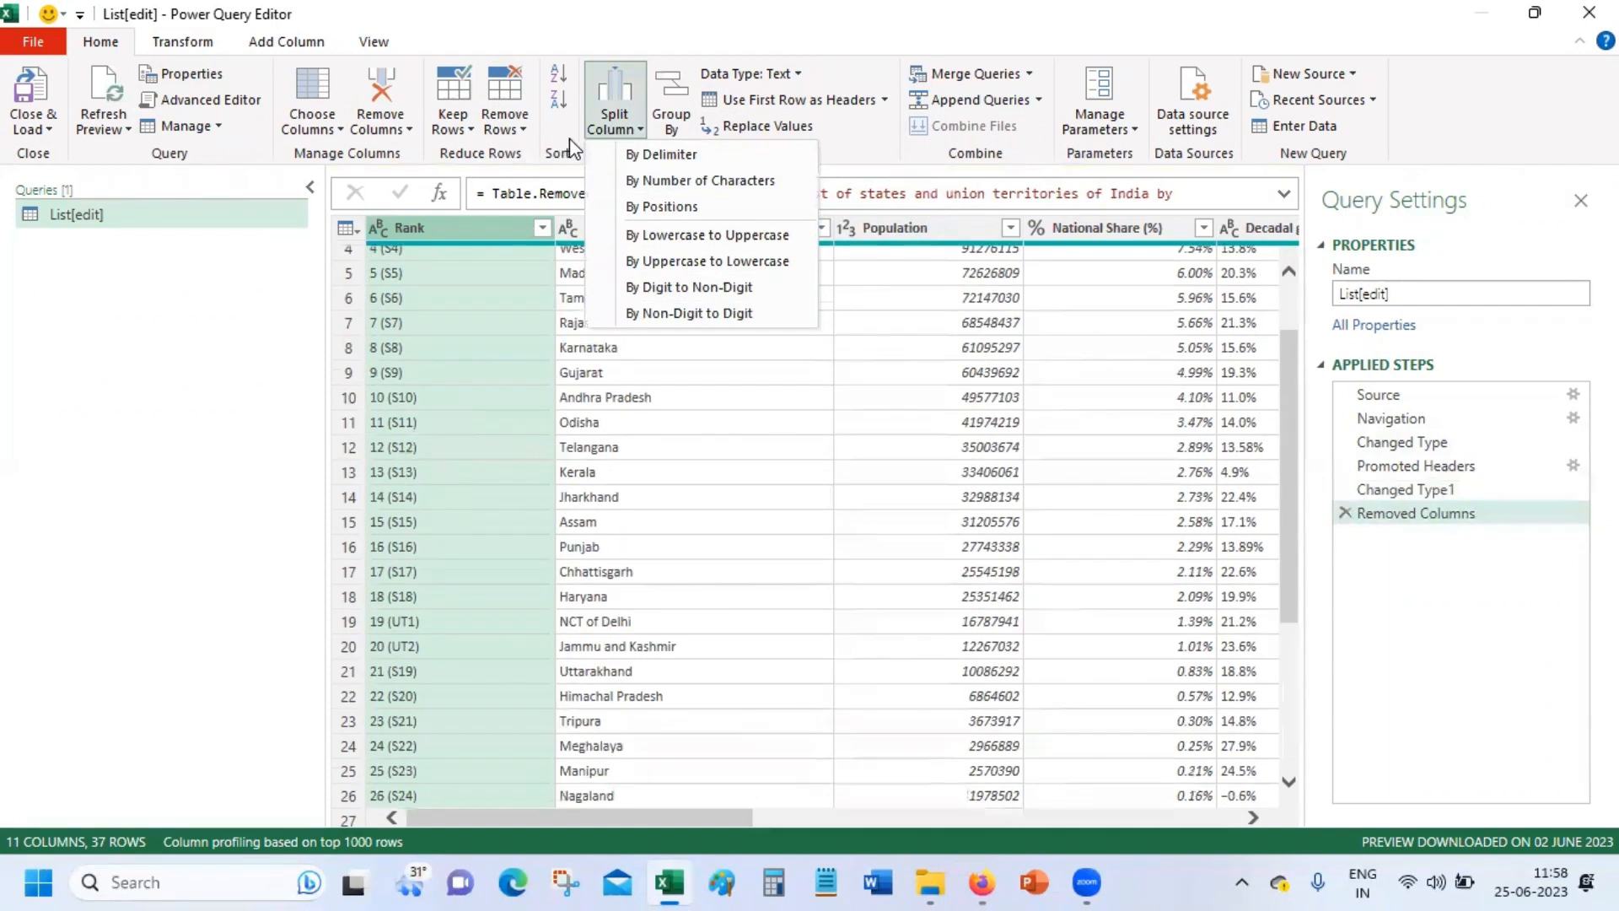
{"action": "left_click", "coordinate": [657, 157]}
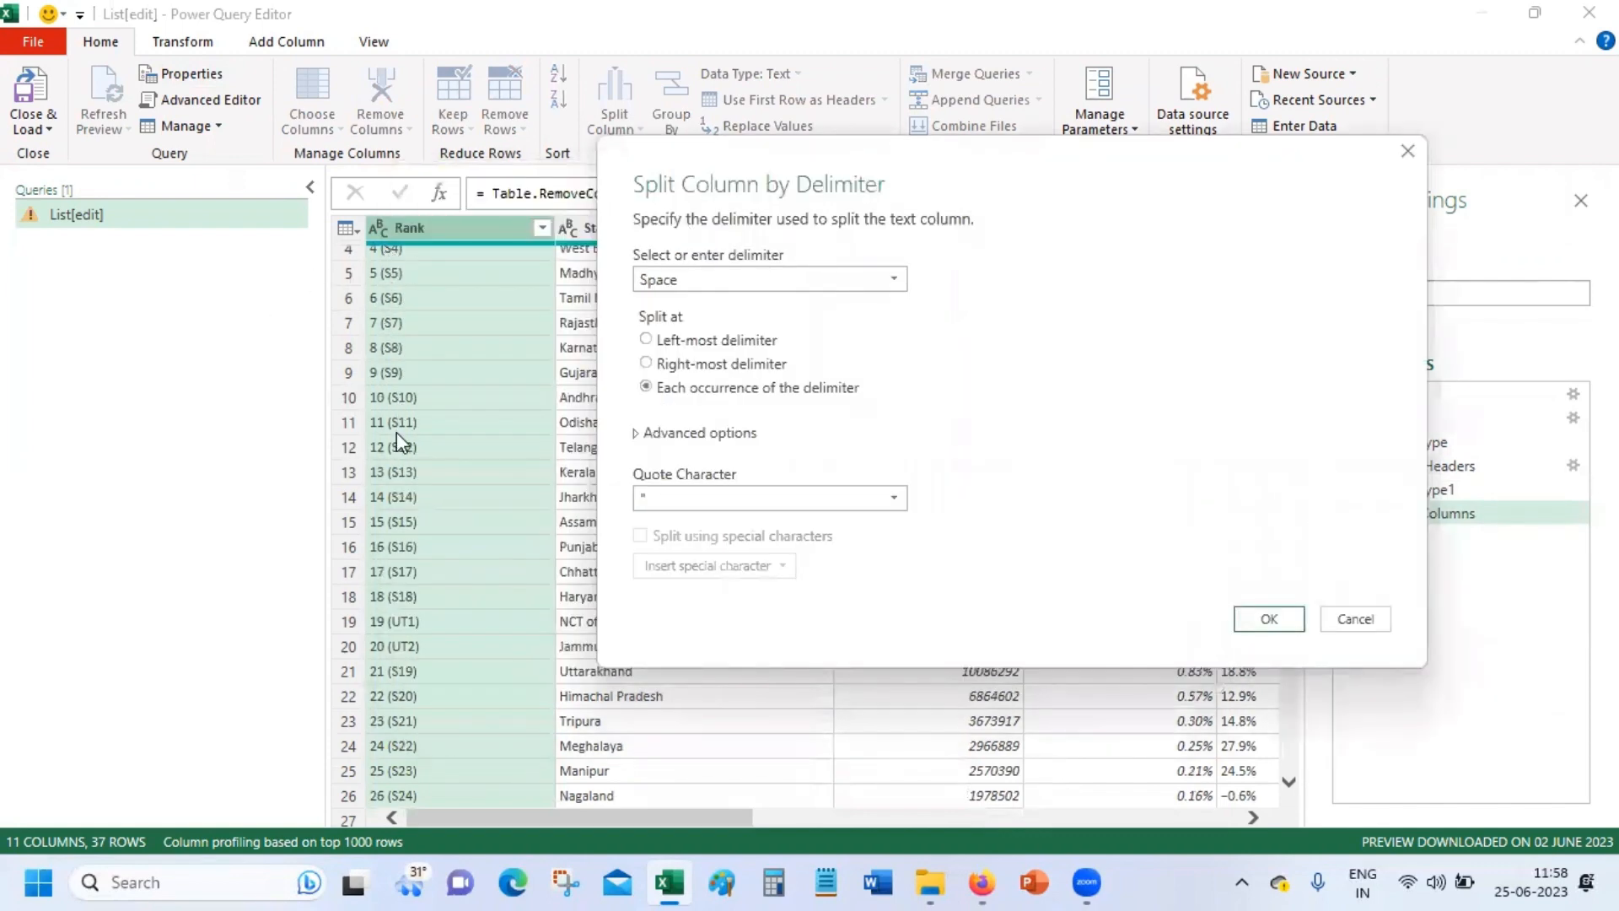
{"action": "left_click", "coordinate": [764, 279]}
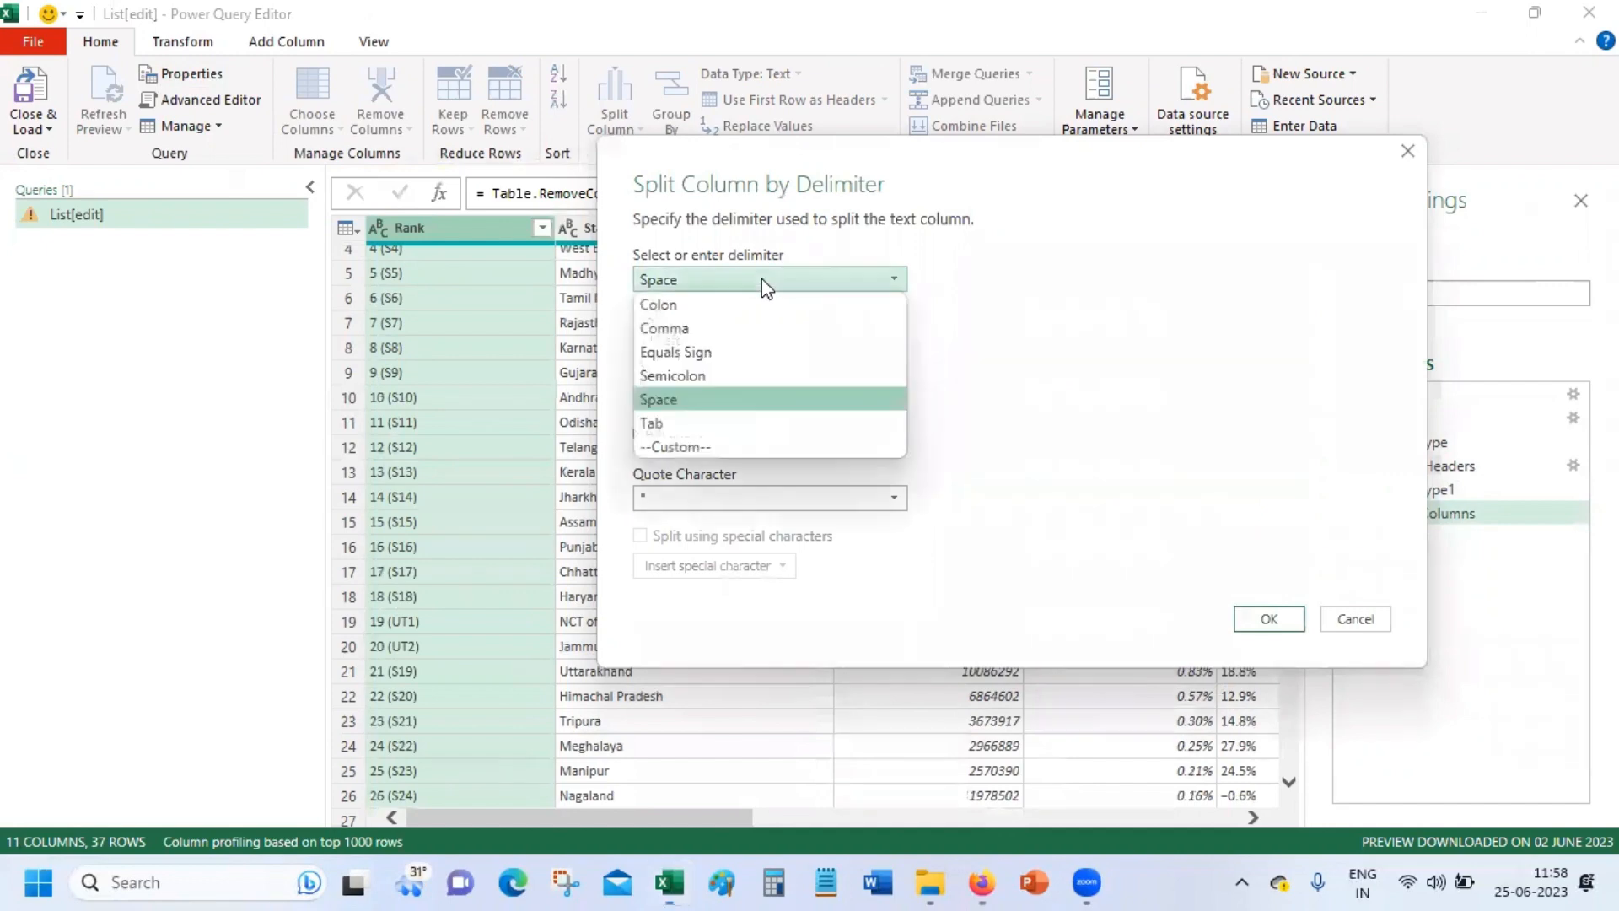
{"action": "left_click", "coordinate": [726, 449]}
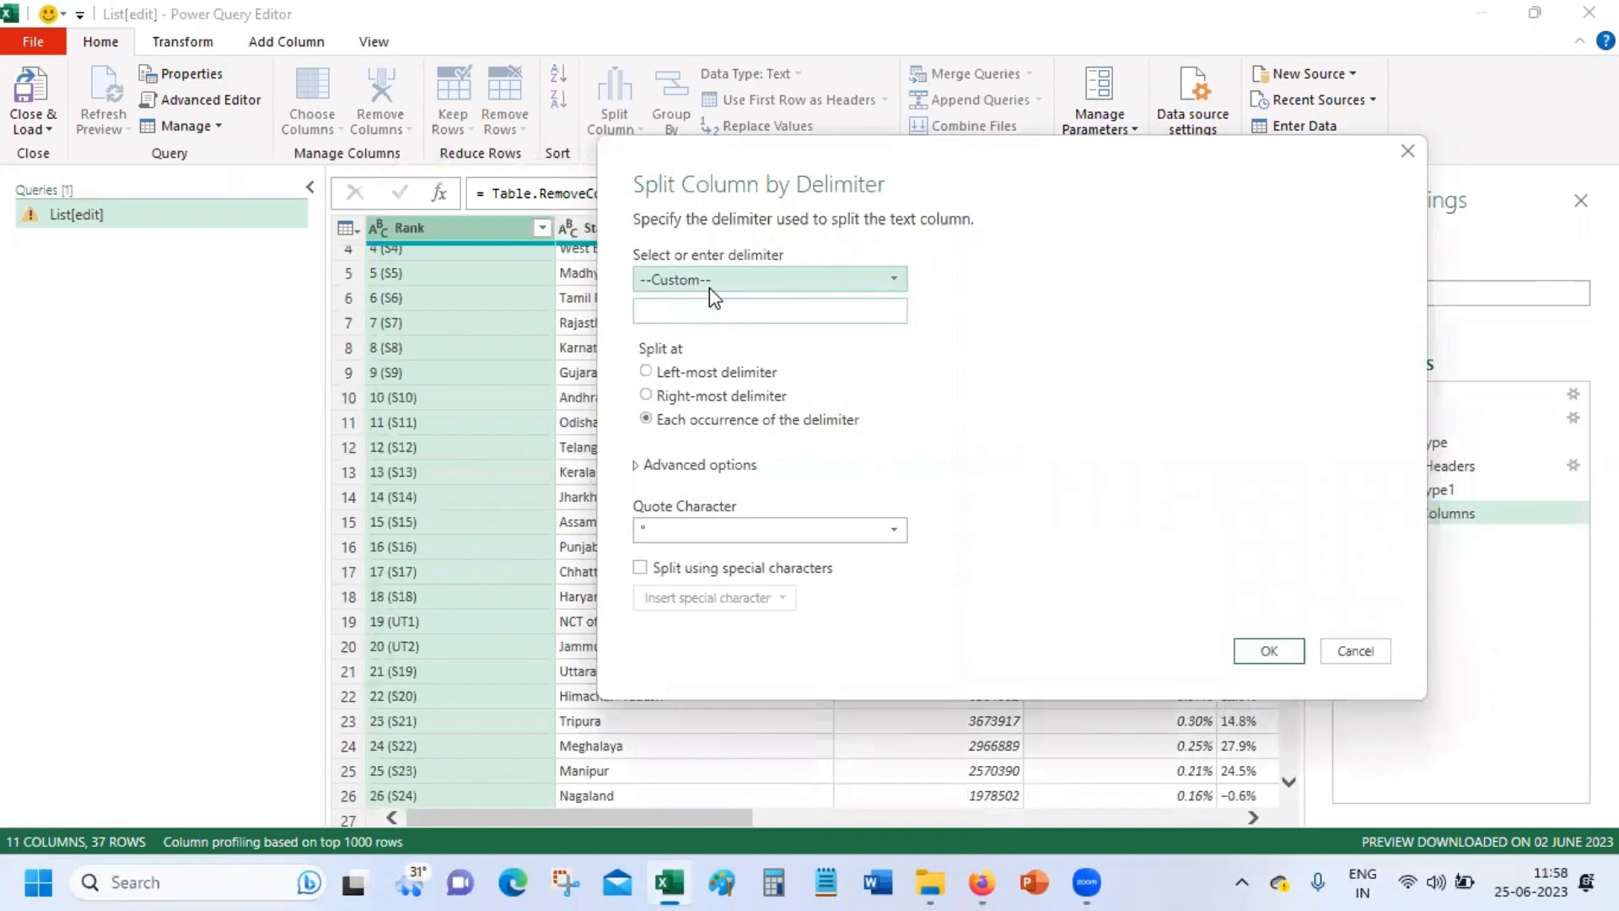
{"action": "type", "text": "("}
{"action": "left_click", "coordinate": [1270, 651]}
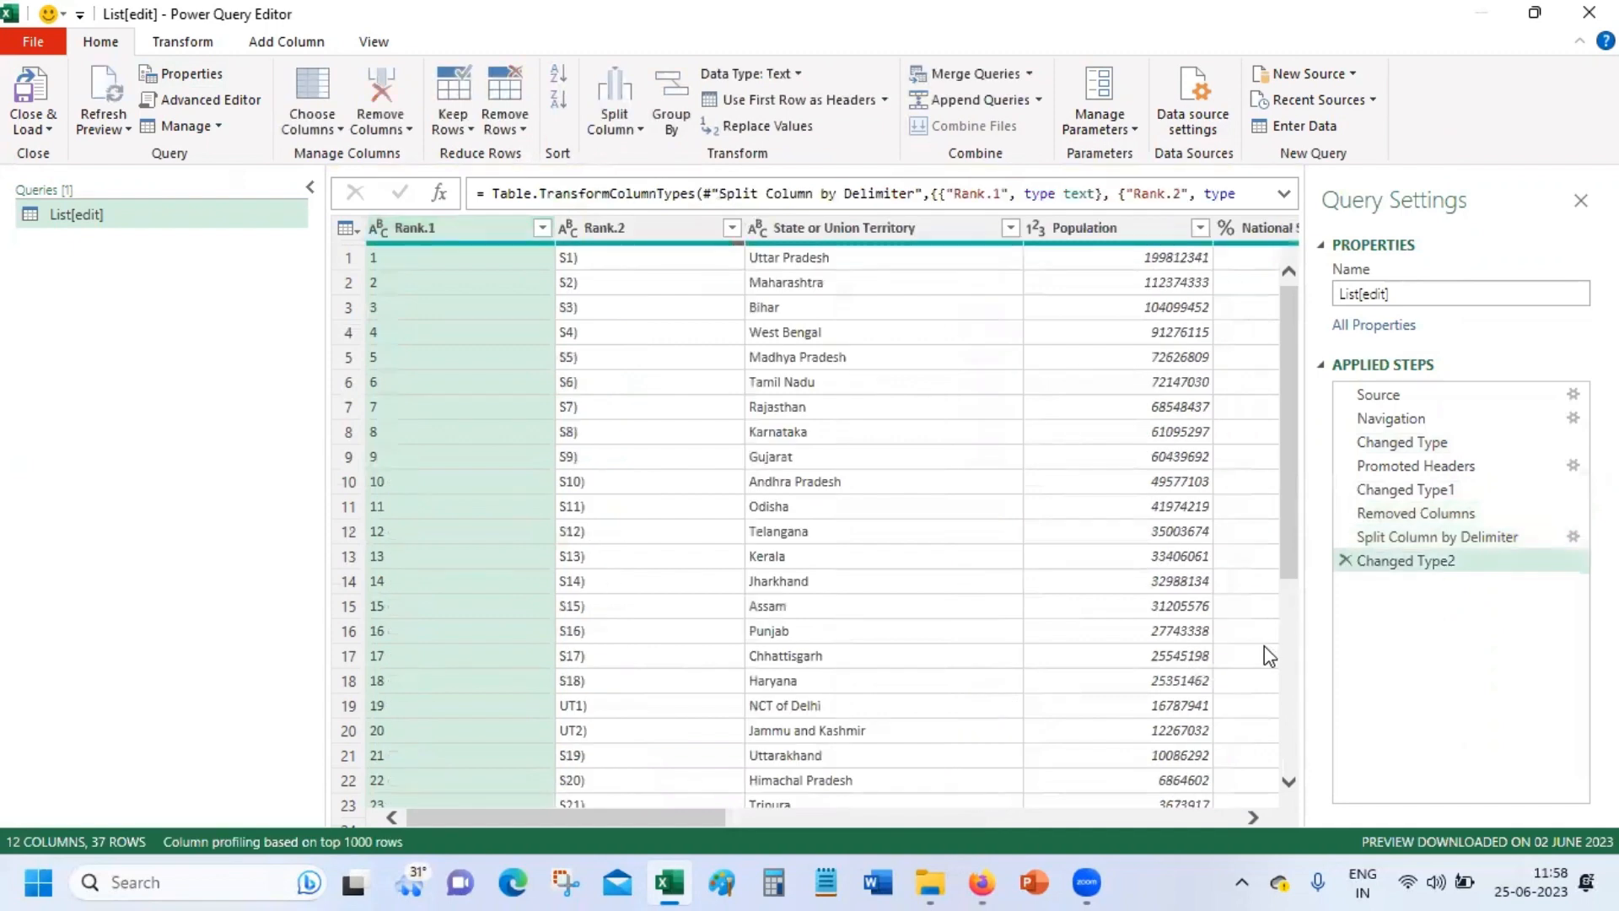
Replace the closing parenthesis ")" with nothing in the Rank.2 column
{"action": "left_click", "coordinate": [620, 237]}
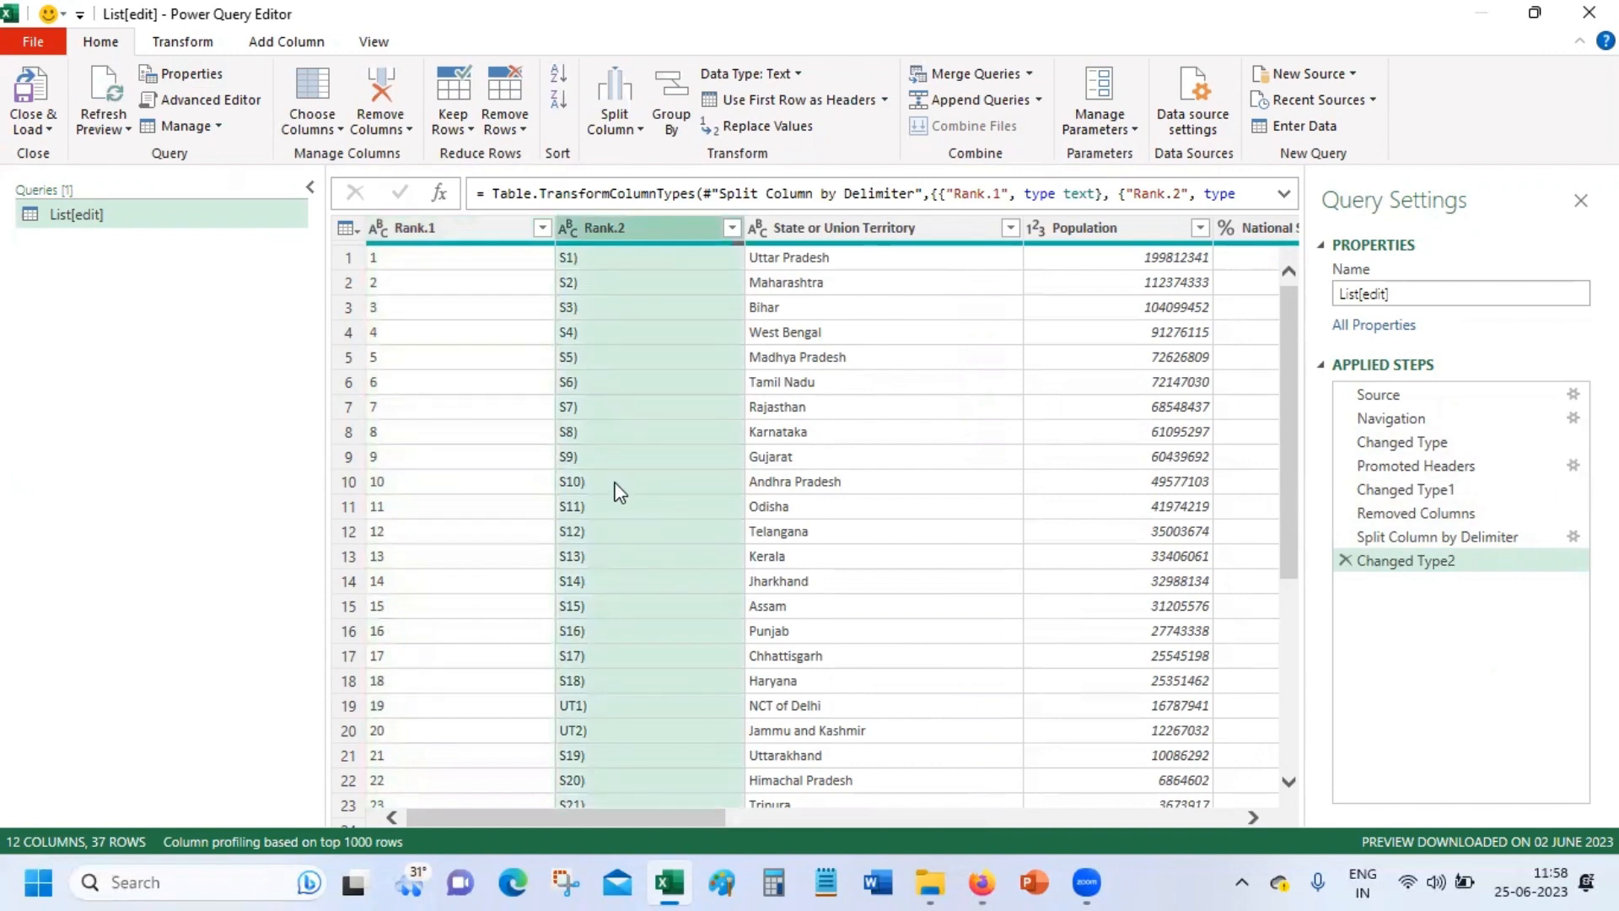
{"action": "right_click", "coordinate": [616, 226]}
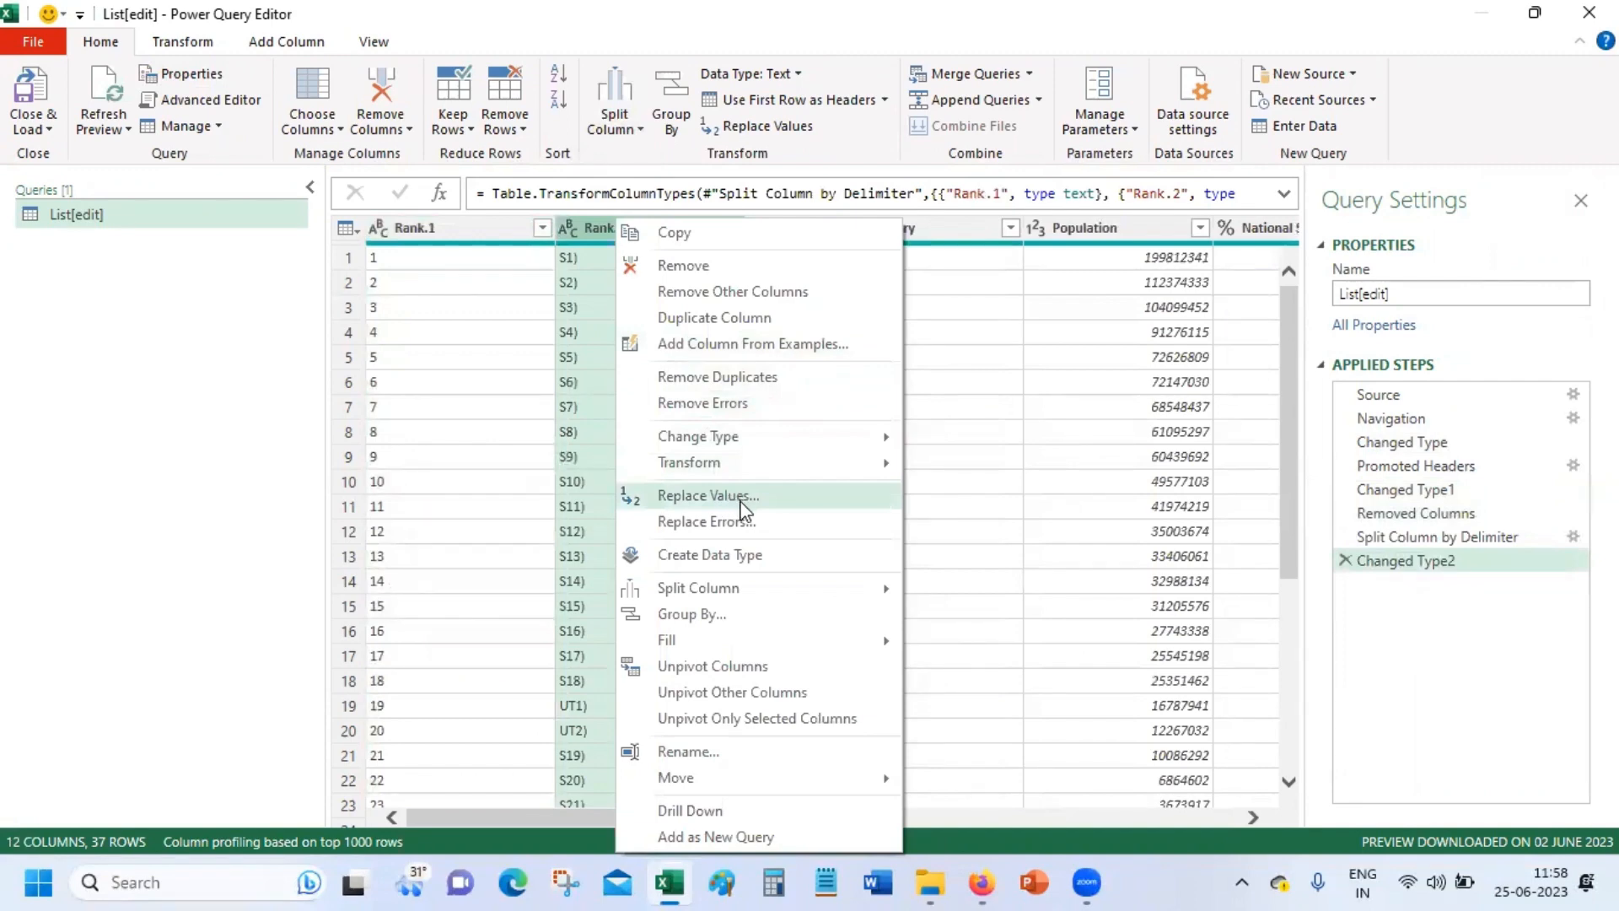
{"action": "left_click", "coordinate": [693, 37]}
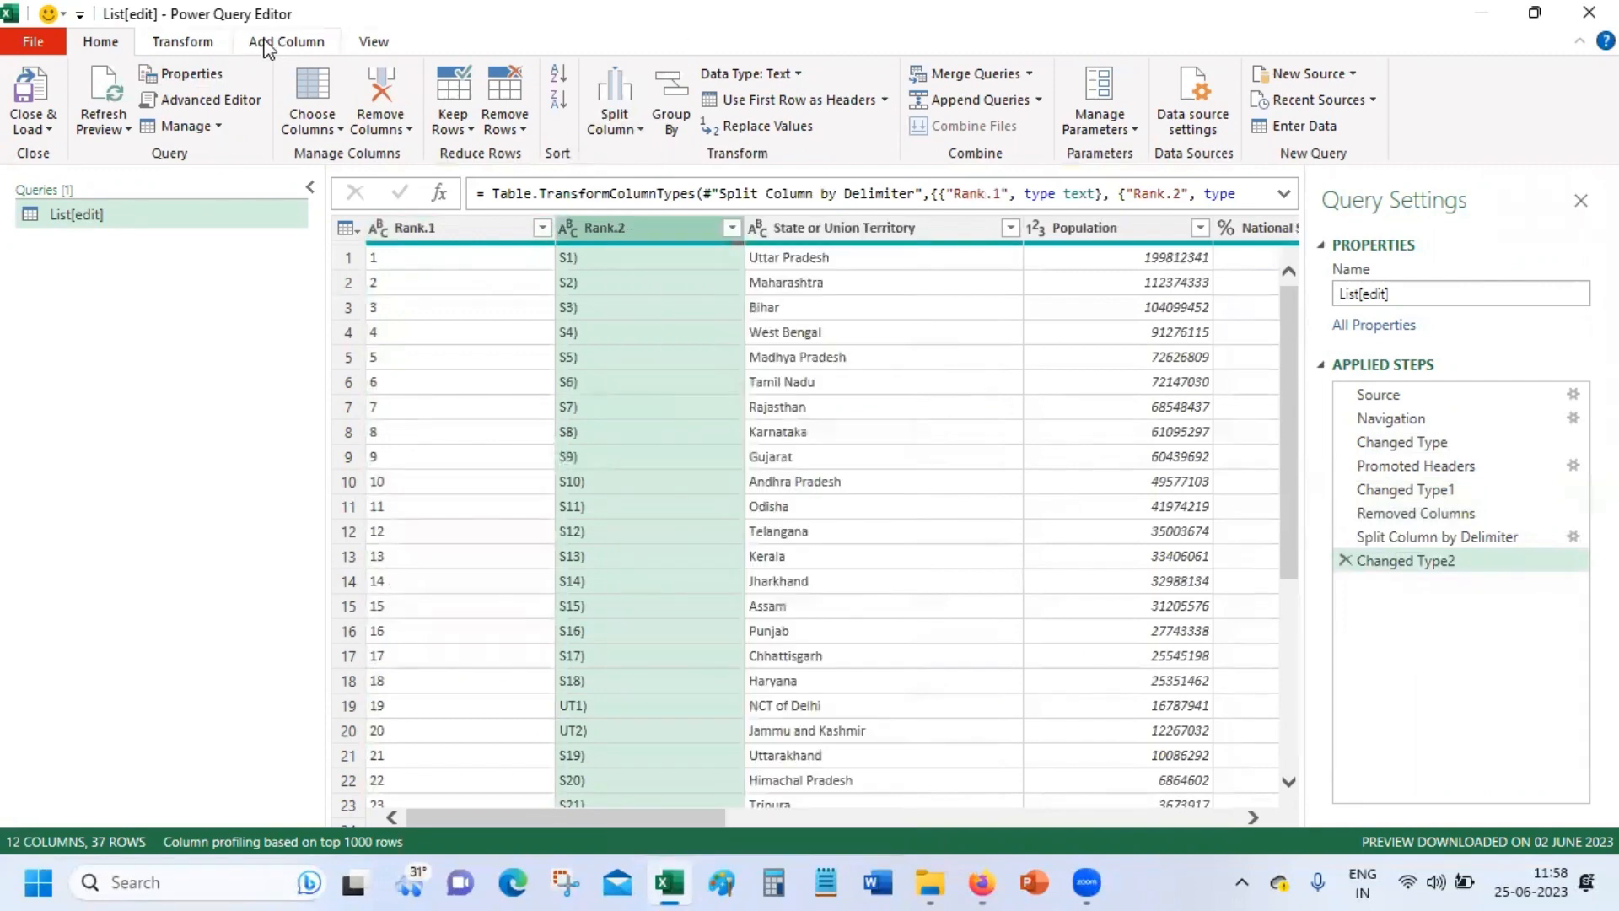
{"action": "left_click", "coordinate": [185, 43]}
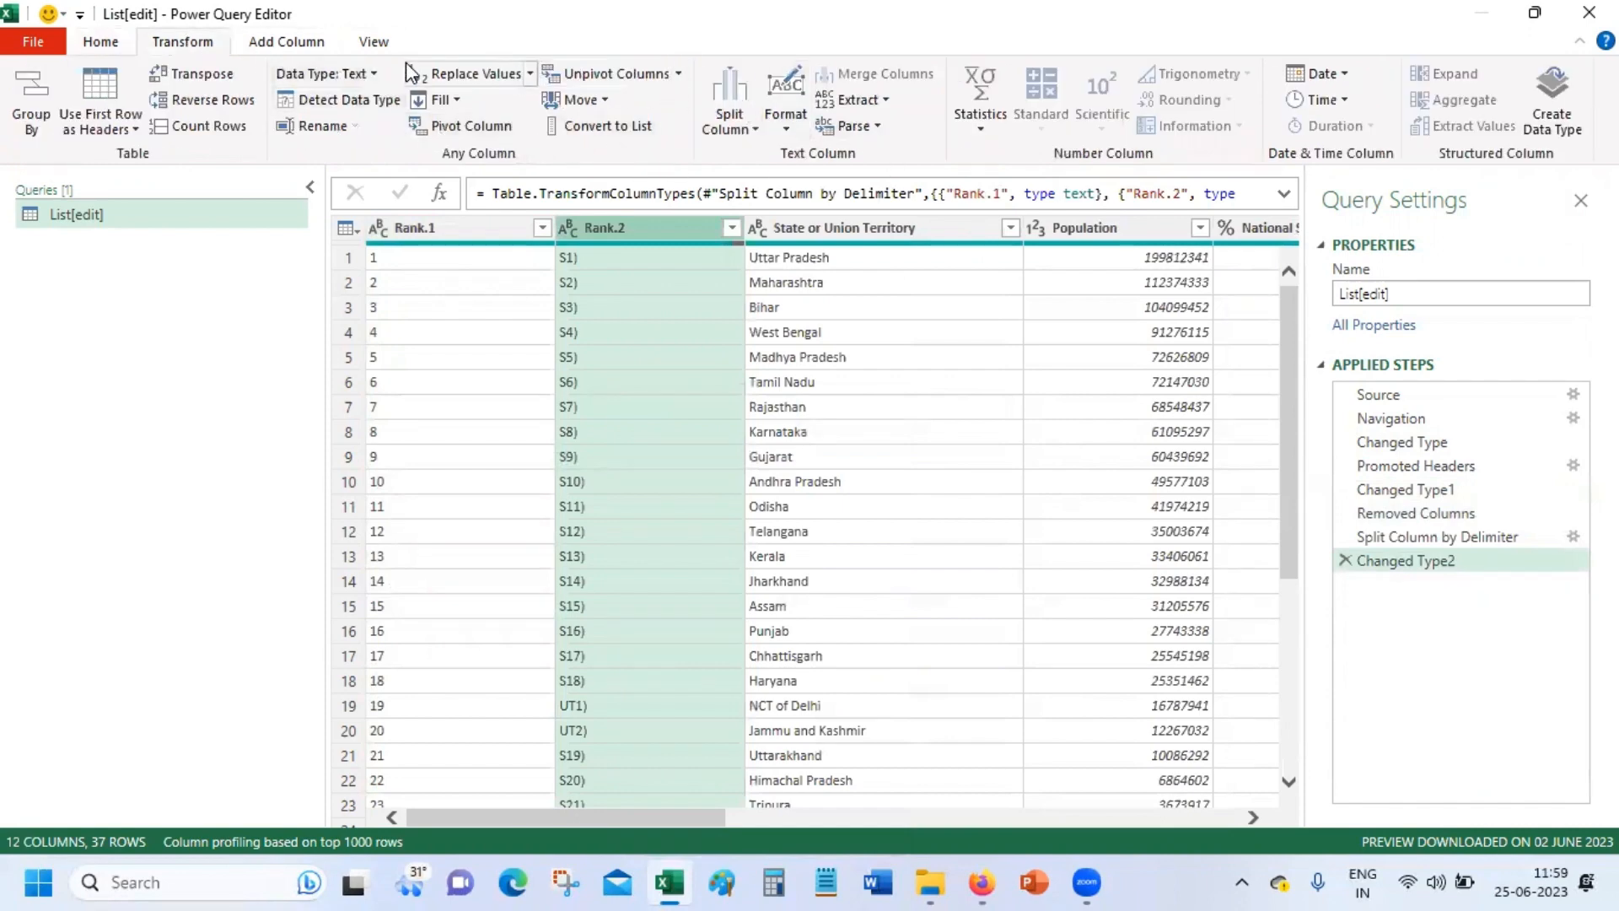
{"action": "left_click", "coordinate": [475, 80]}
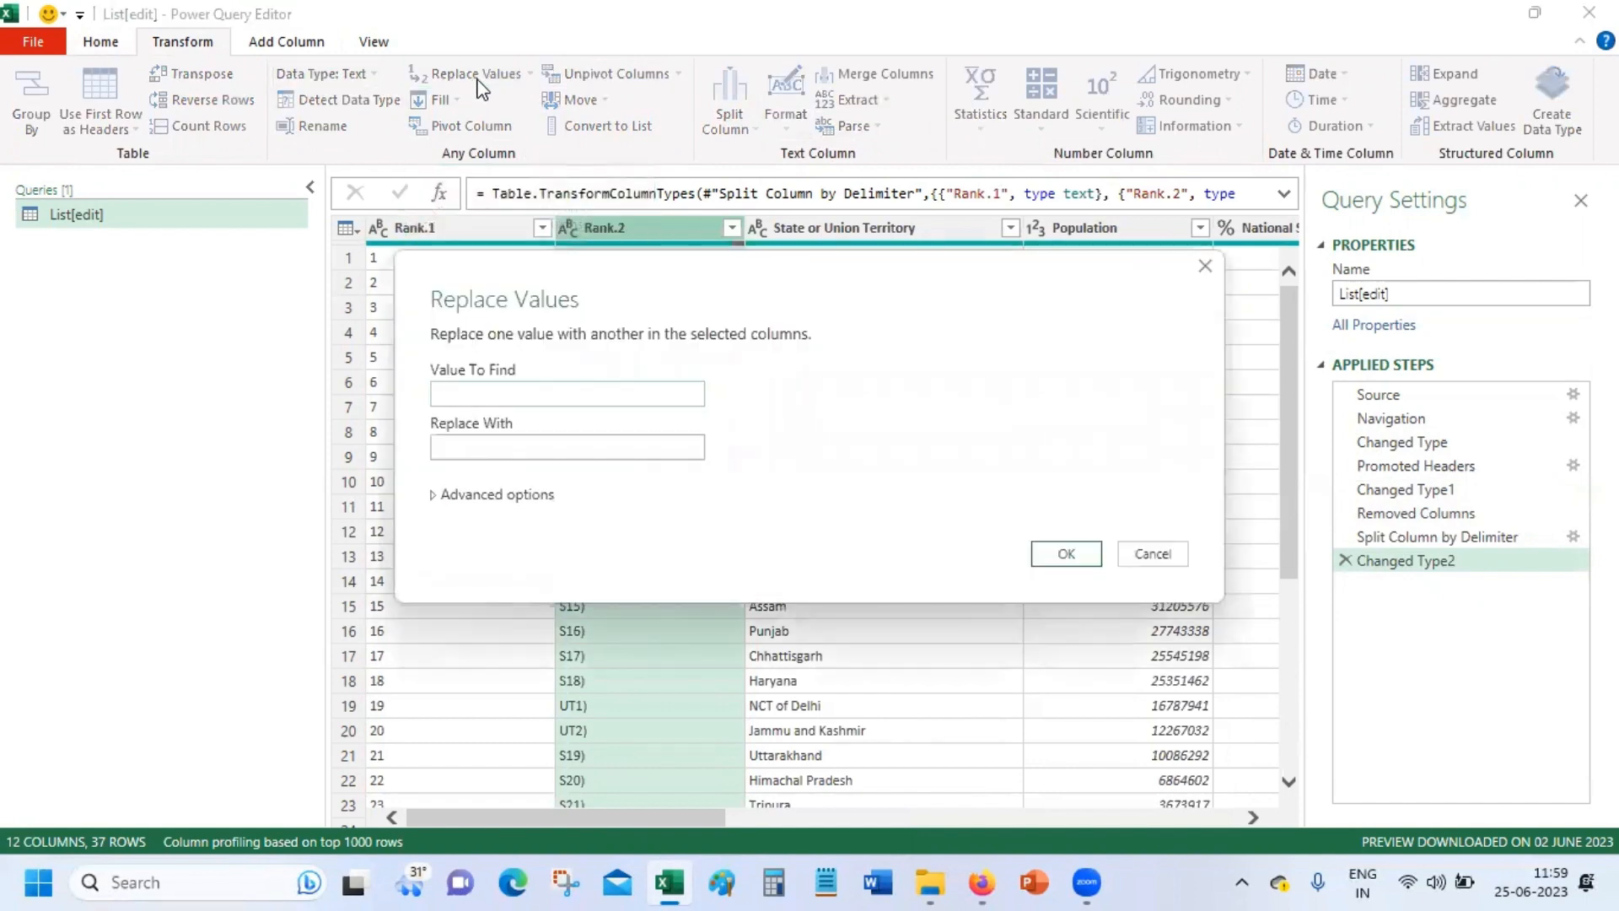
{"action": "type", "text": ")"}
{"action": "left_click", "coordinate": [522, 445]}
{"action": "left_click", "coordinate": [1072, 559]}
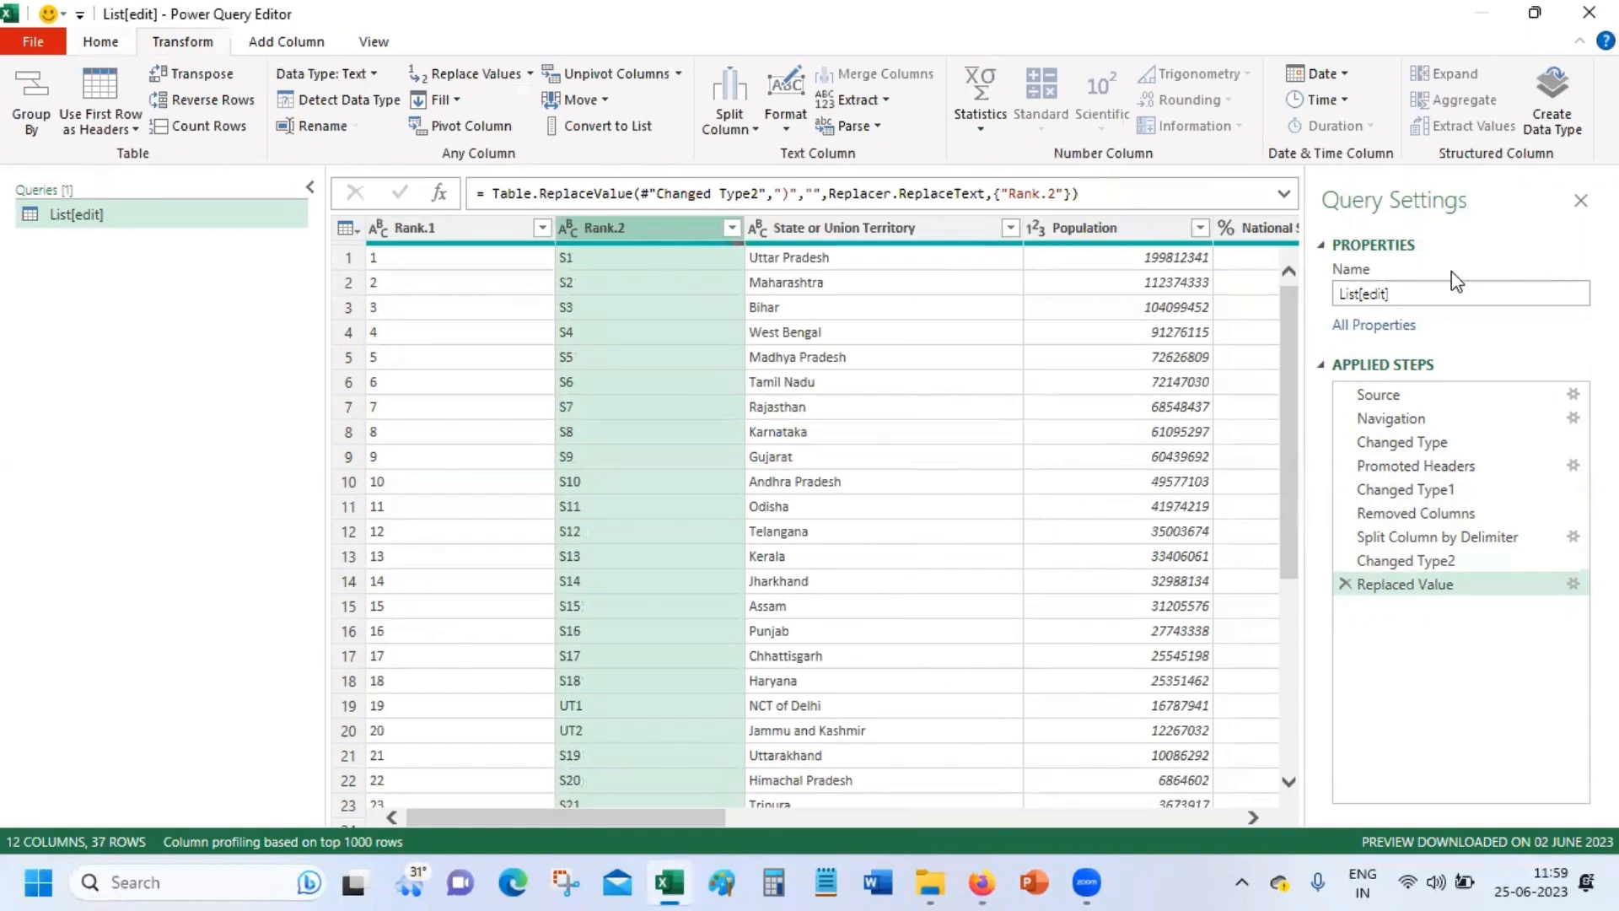
Rename the Rank.2 column as Reference
{"action": "left_click_drag", "start_coordinate": [1285, 297], "coordinate": [1273, 586]}
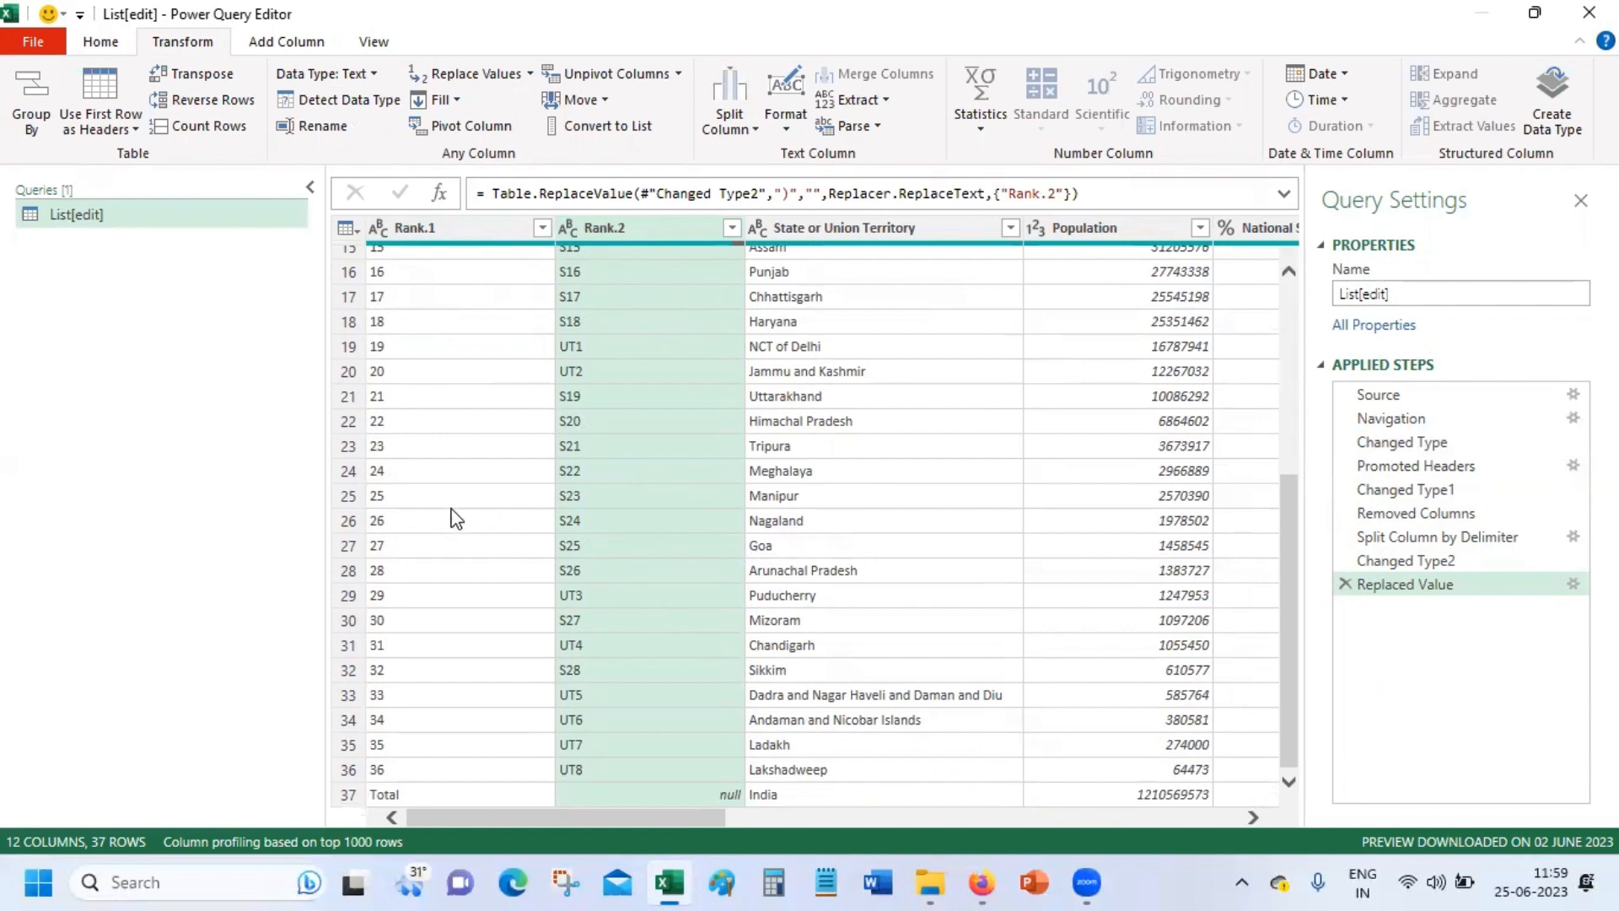
{"action": "scroll", "coordinate": [1283, 580], "scroll_direction": "up", "scroll_amount": 5}
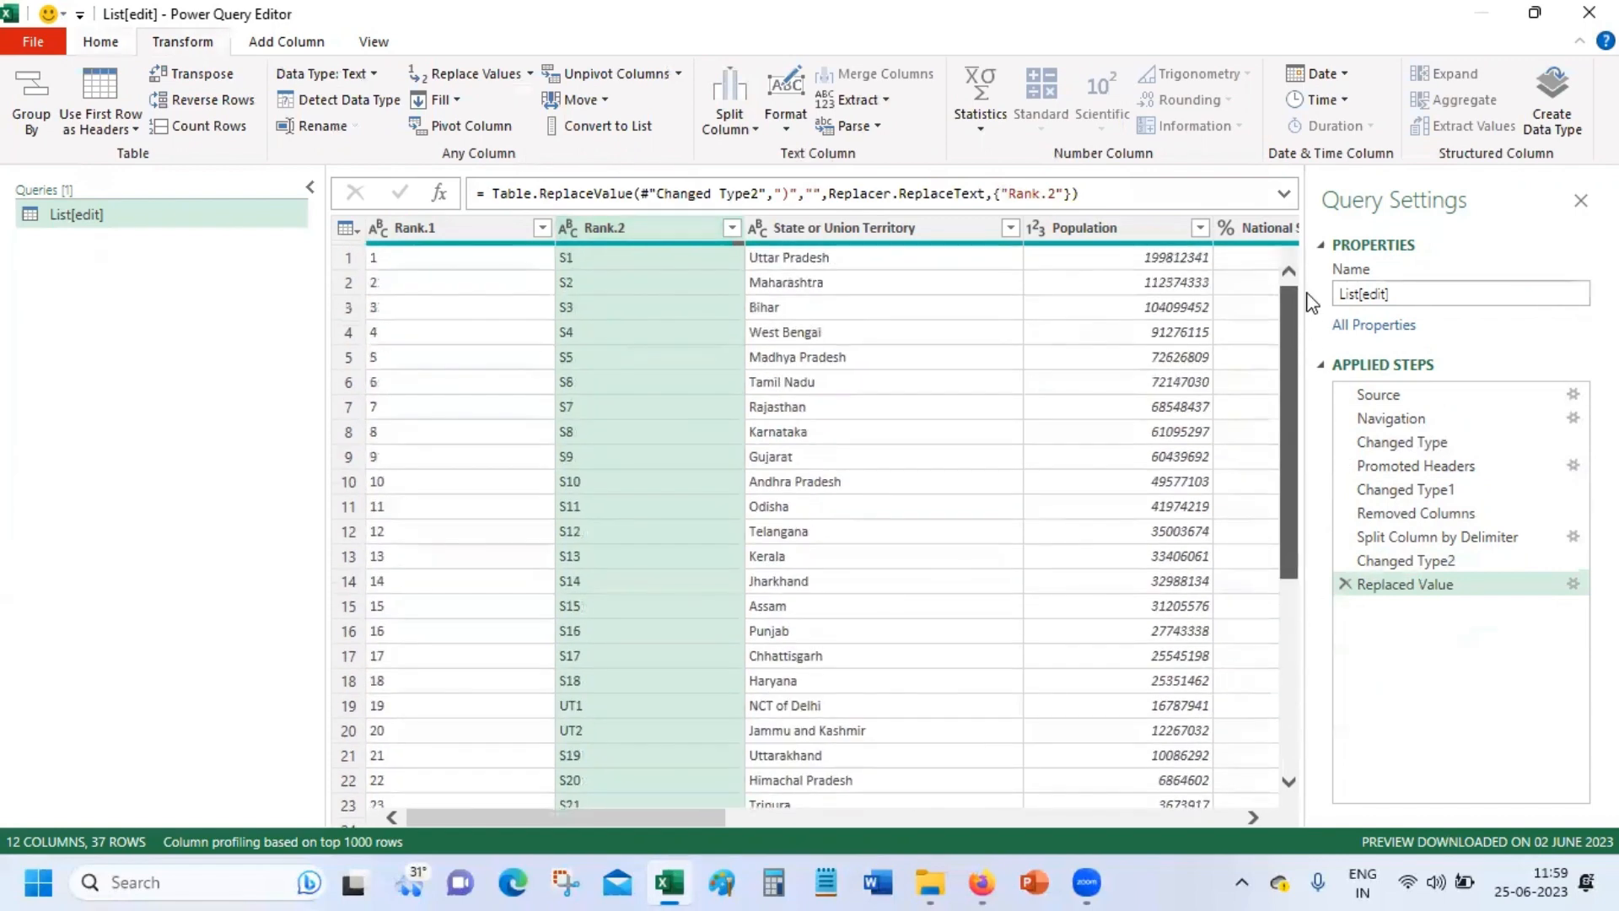
{"action": "right_click", "coordinate": [631, 233]}
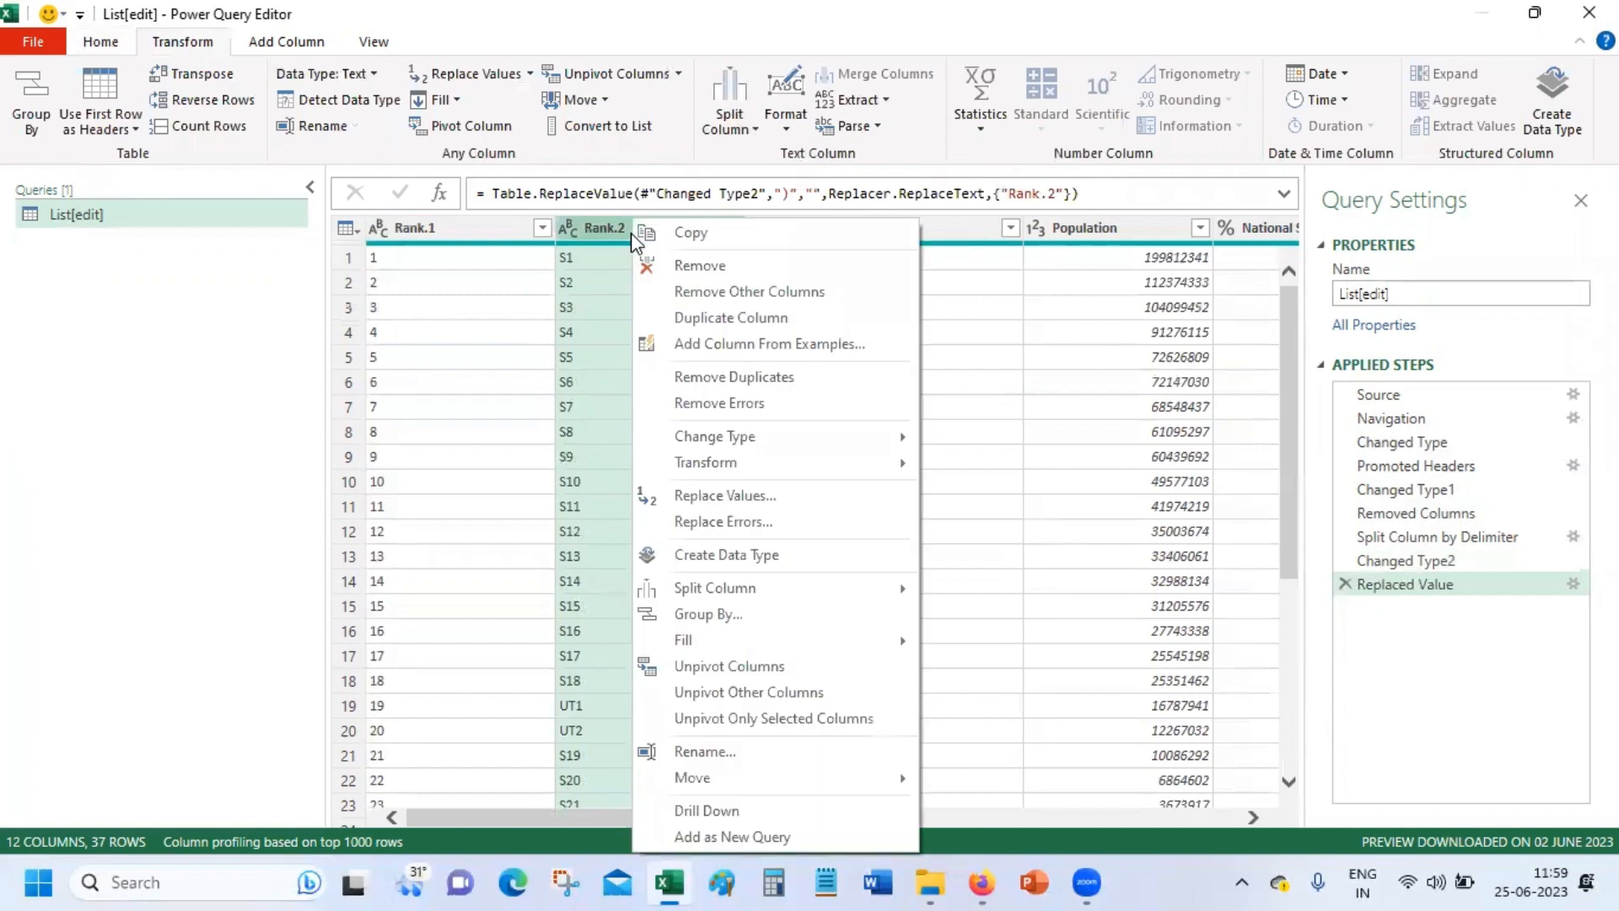
{"action": "left_click", "coordinate": [717, 751]}
{"action": "type", "text": "S"}
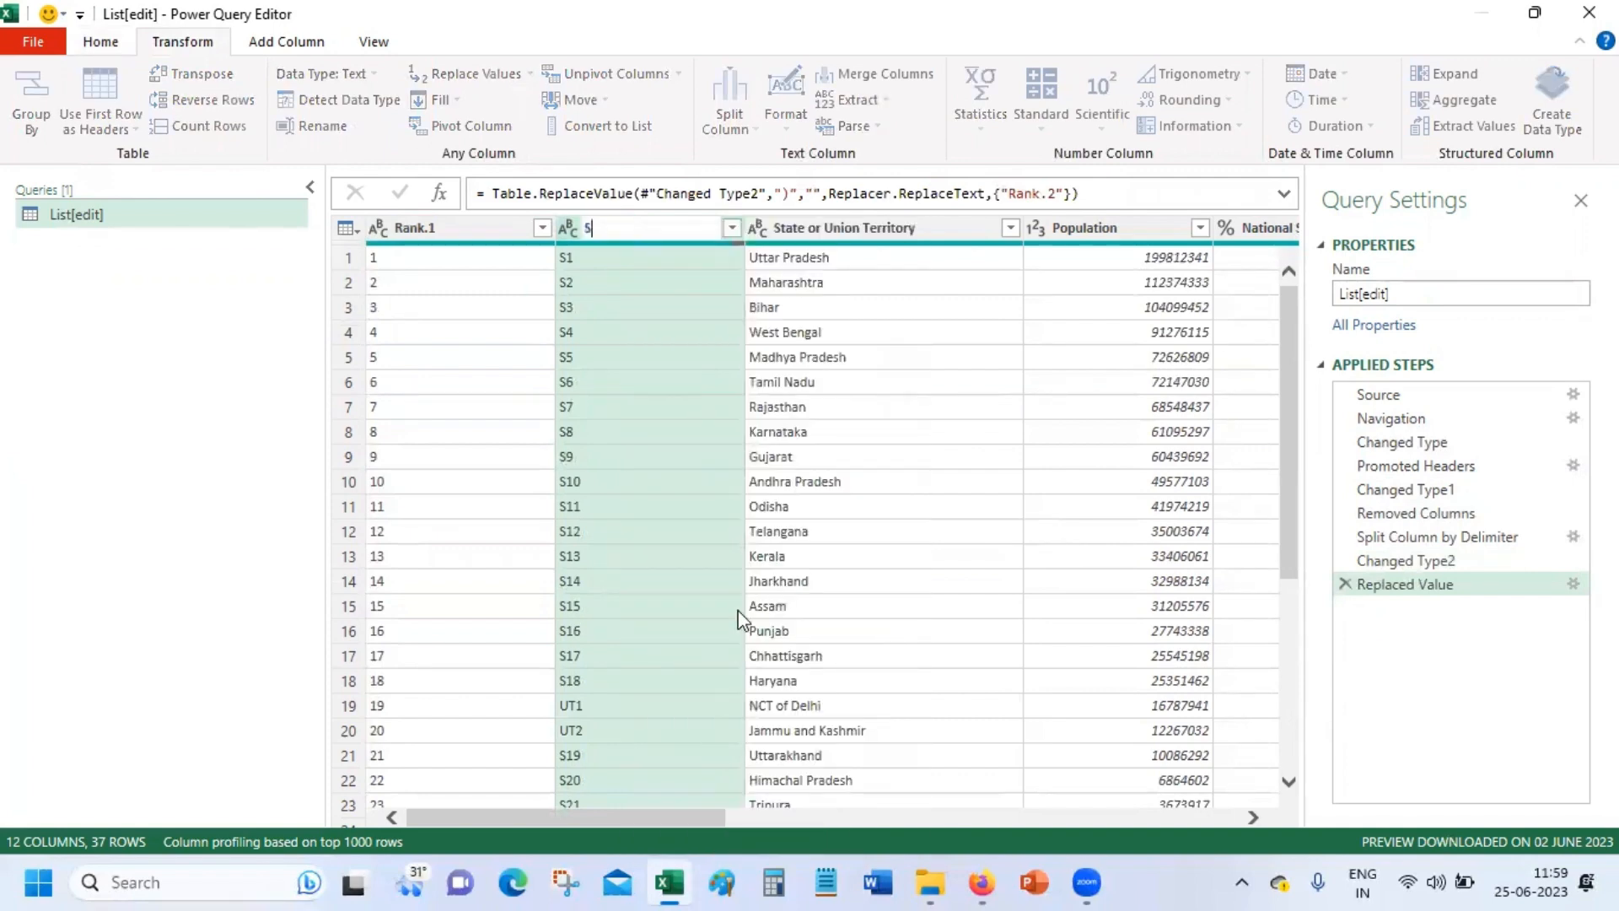
{"action": "type", "text": "eference"}
{"action": "key", "text": "Return"}
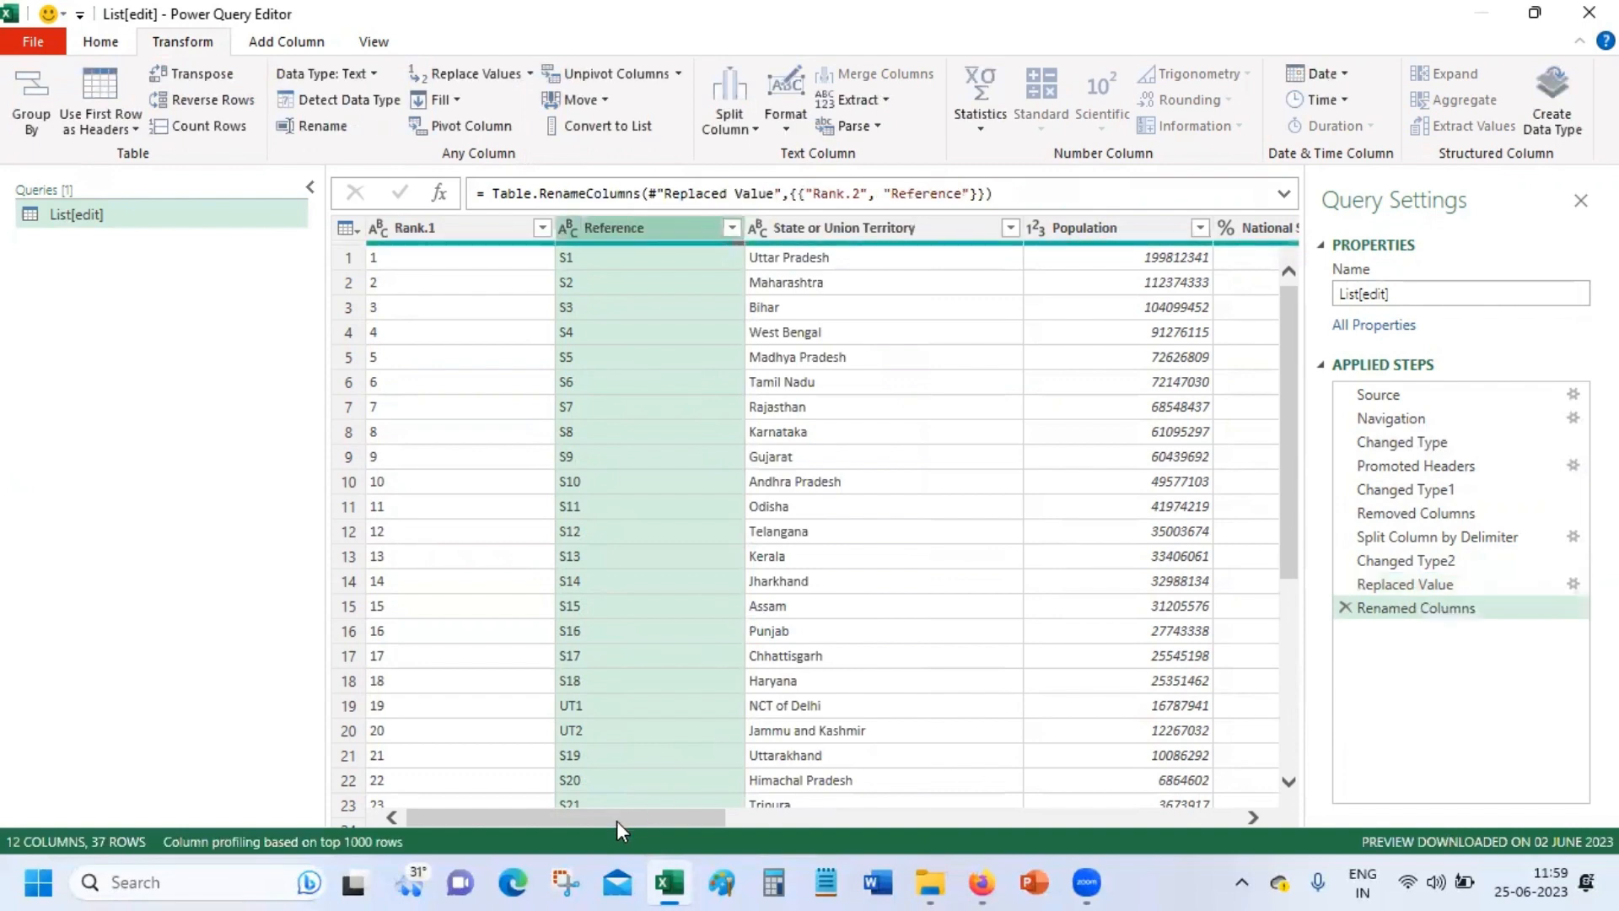
Split the Population Density column by the Space delimiter at each occurrence
{"action": "left_click_drag", "start_coordinate": [616, 822], "coordinate": [1291, 817]}
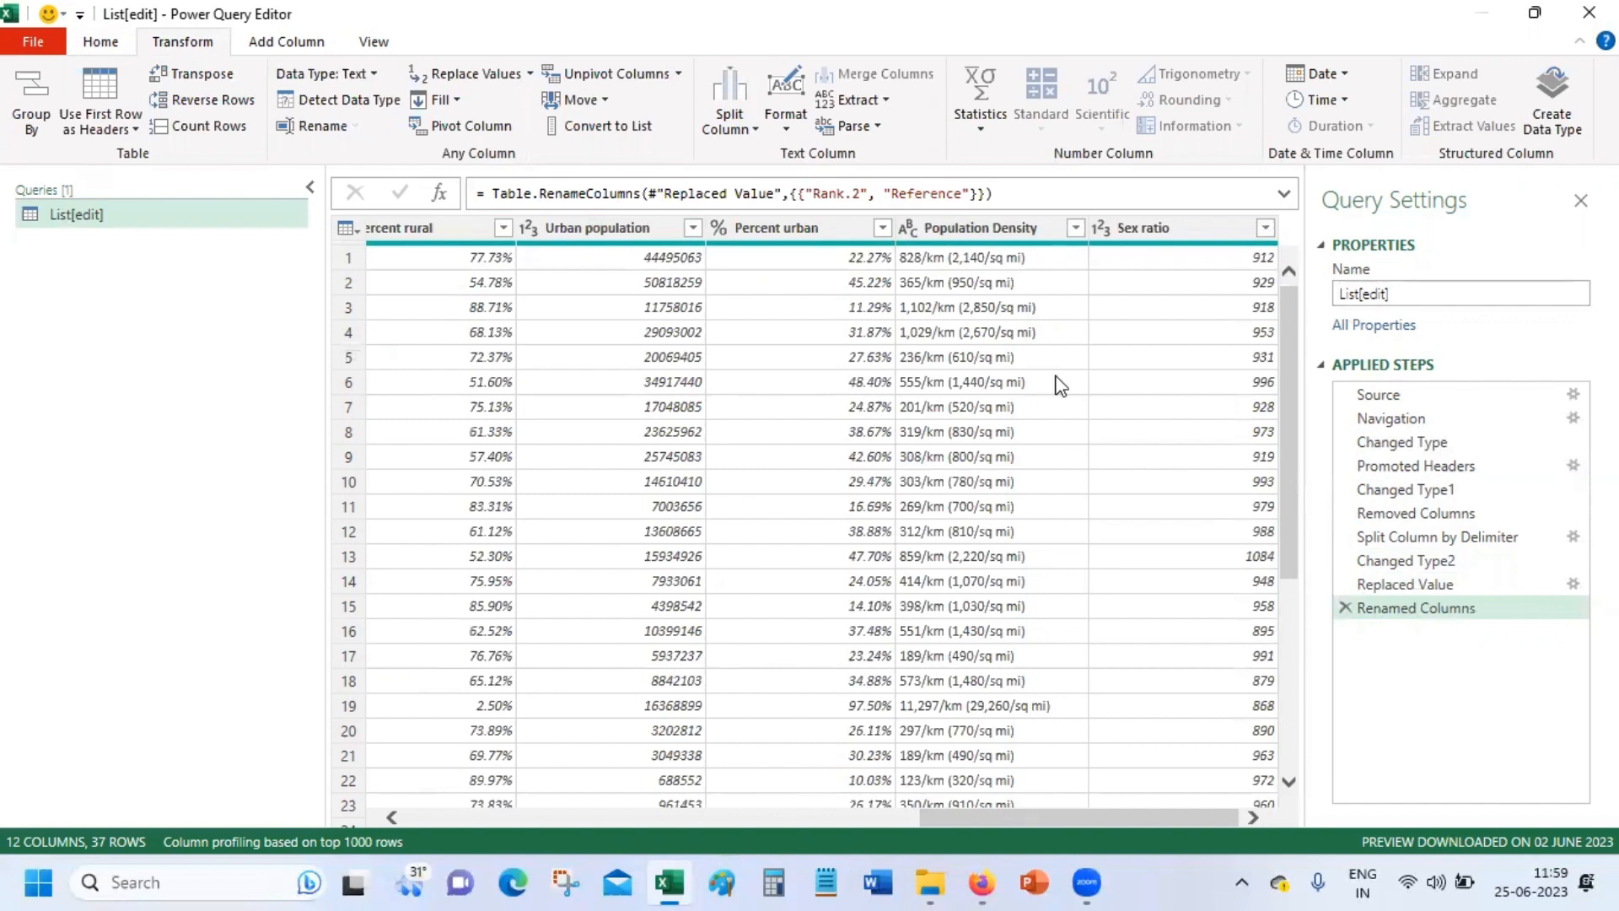
{"action": "left_click", "coordinate": [1000, 236]}
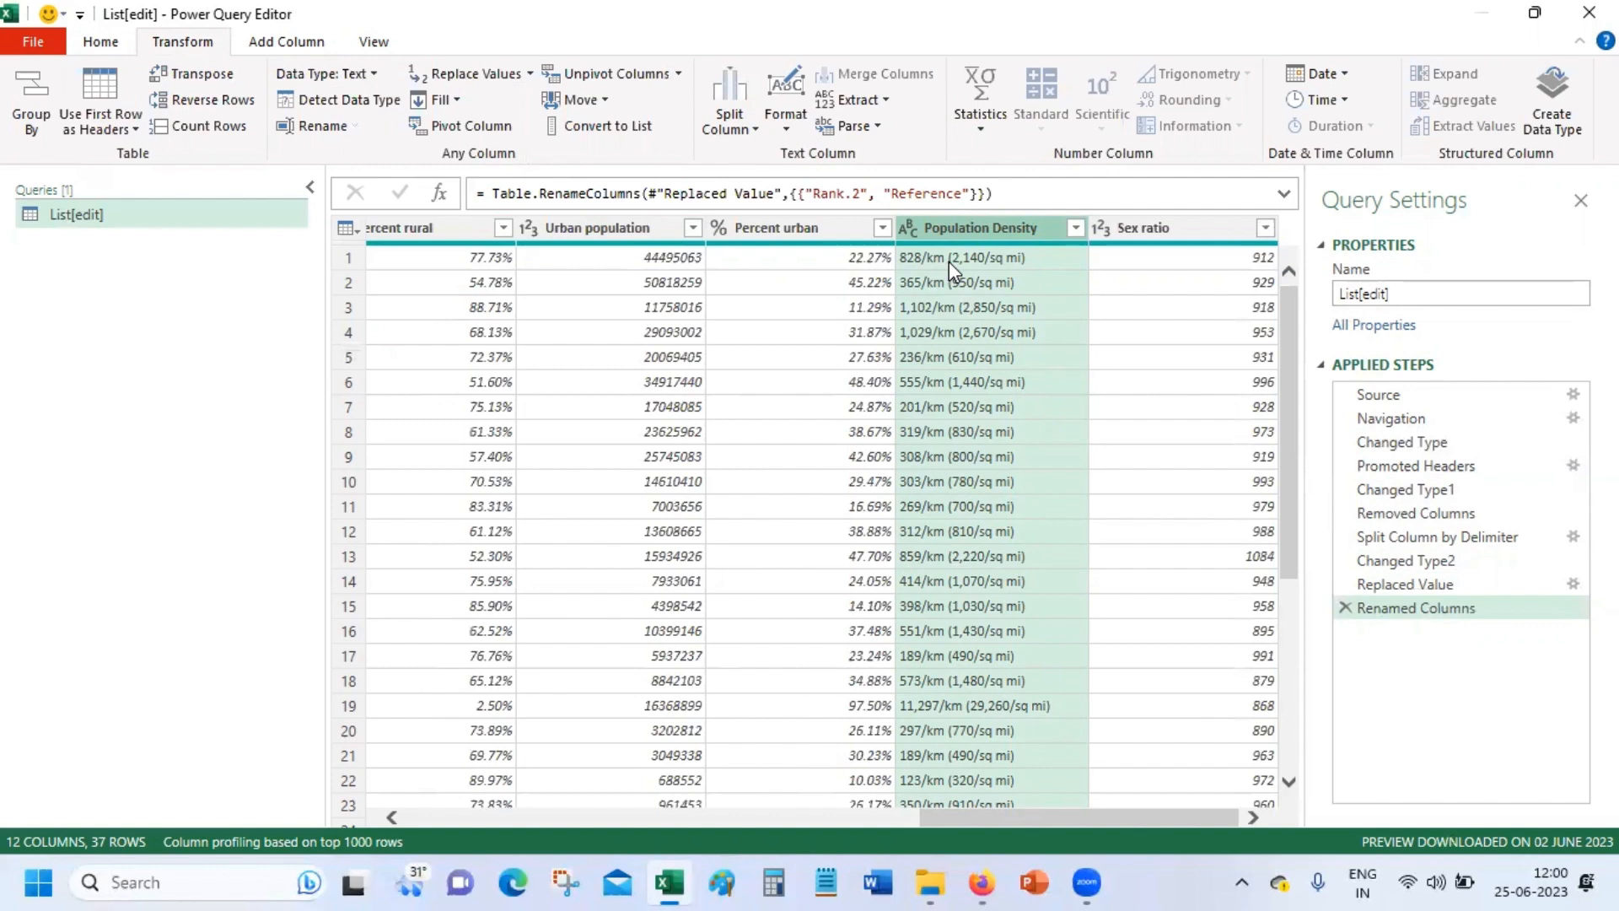
{"action": "left_click", "coordinate": [733, 97]}
{"action": "left_click", "coordinate": [771, 156]}
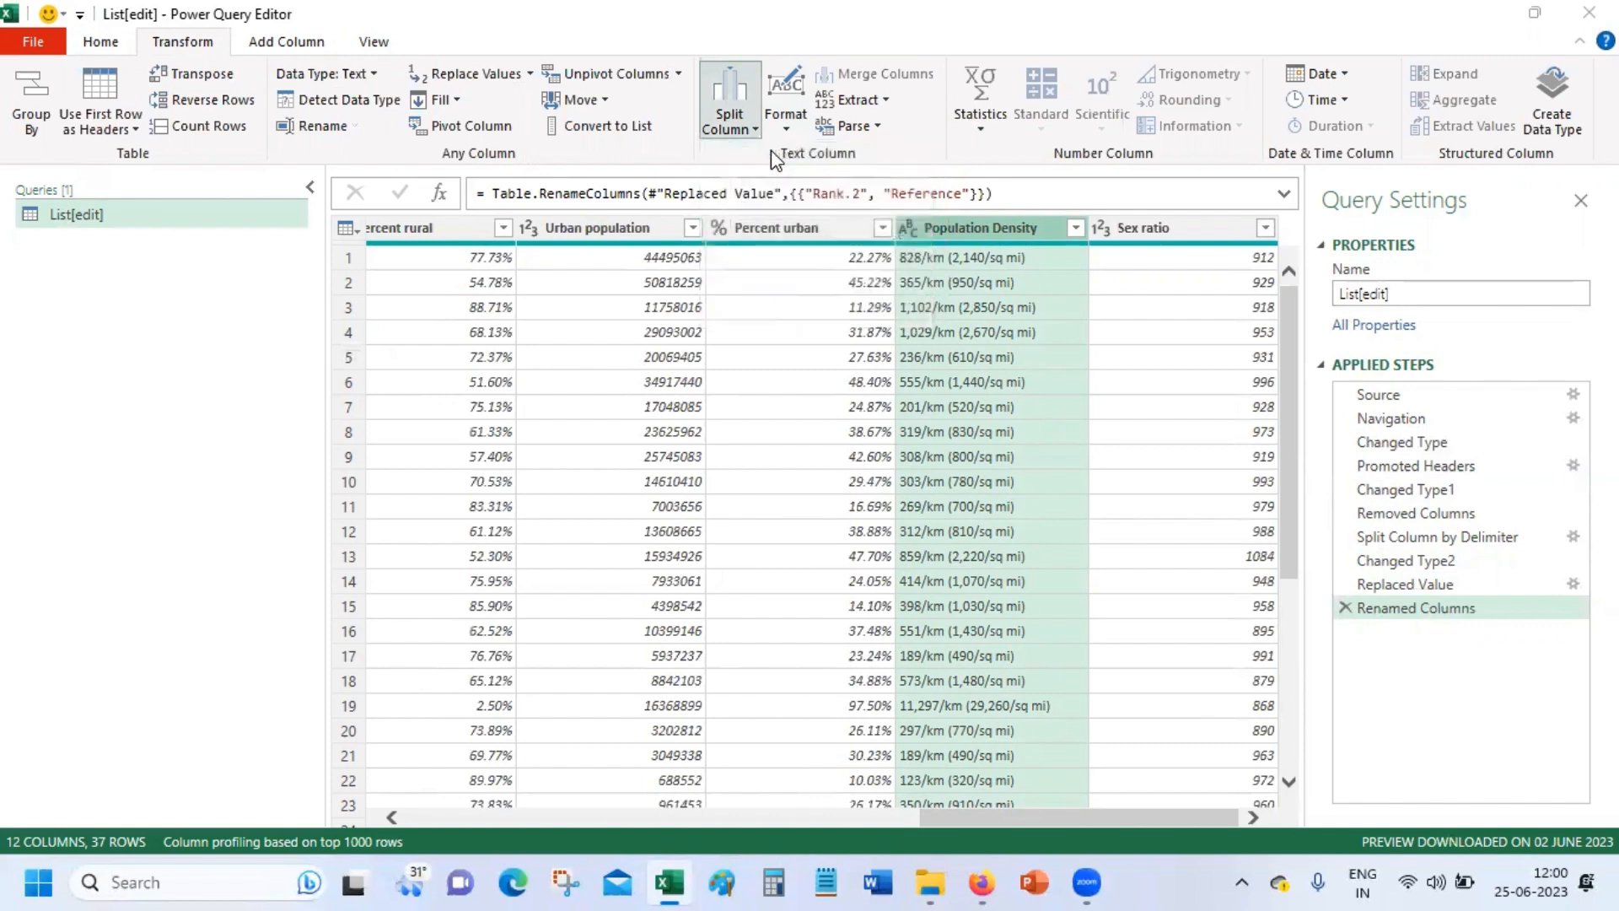
{"action": "left_click", "coordinate": [620, 292]}
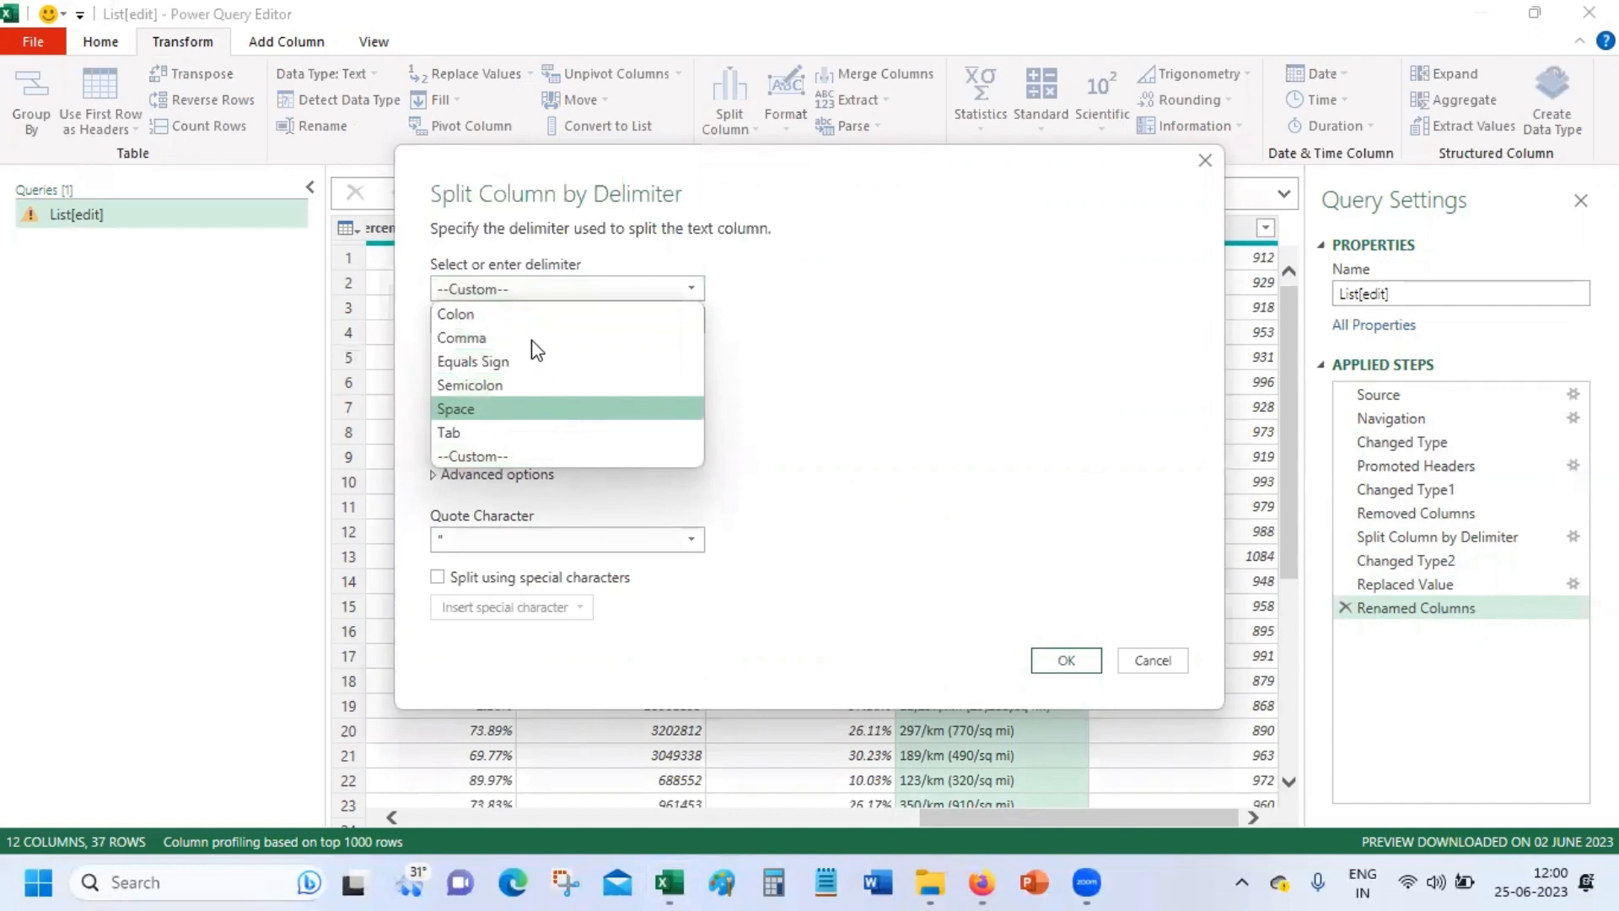
{"action": "left_click", "coordinate": [533, 408]}
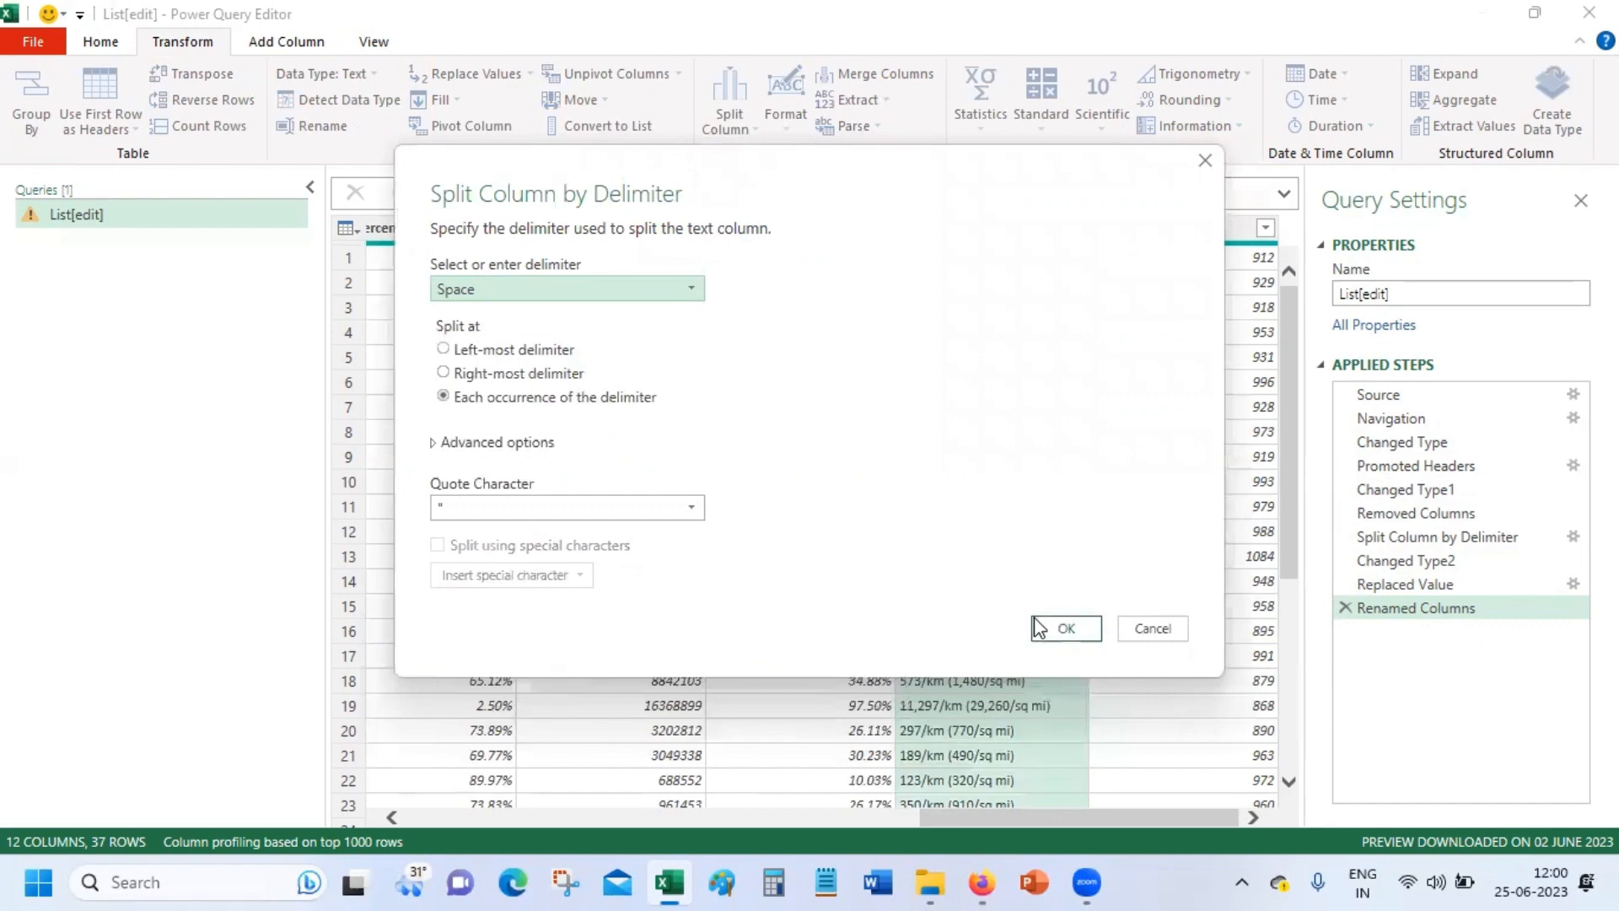
{"action": "left_click", "coordinate": [1063, 628]}
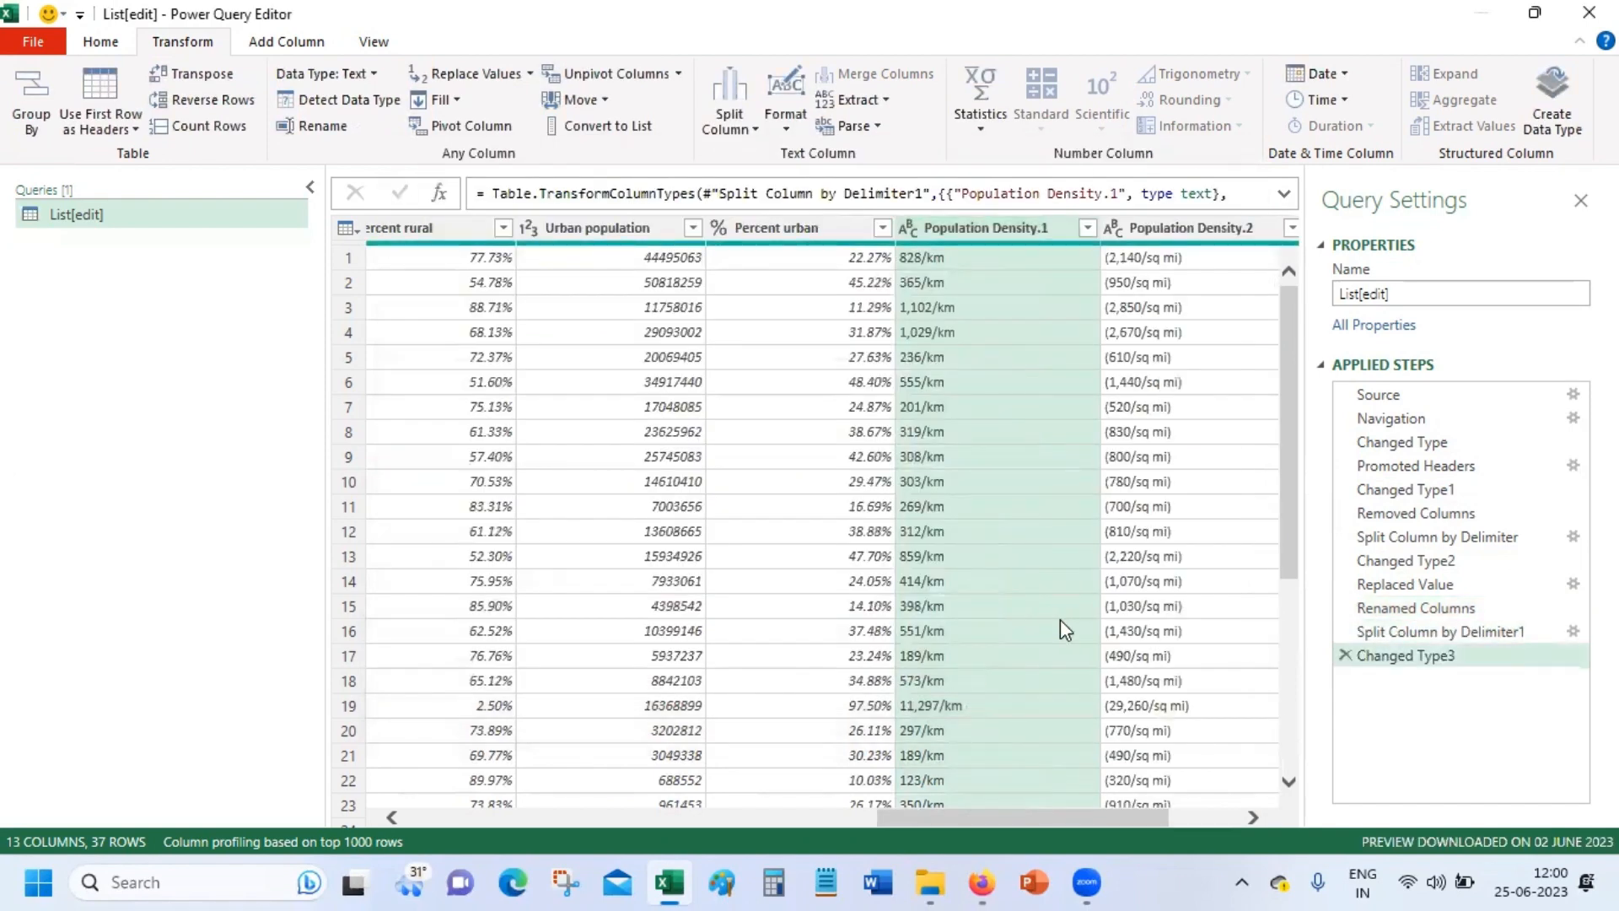
Replace the opening parenthesis "(" and the closing parenthesis ")" with nothing in the Population Density.2 column
{"action": "left_click_drag", "start_coordinate": [884, 822], "coordinate": [1015, 813]}
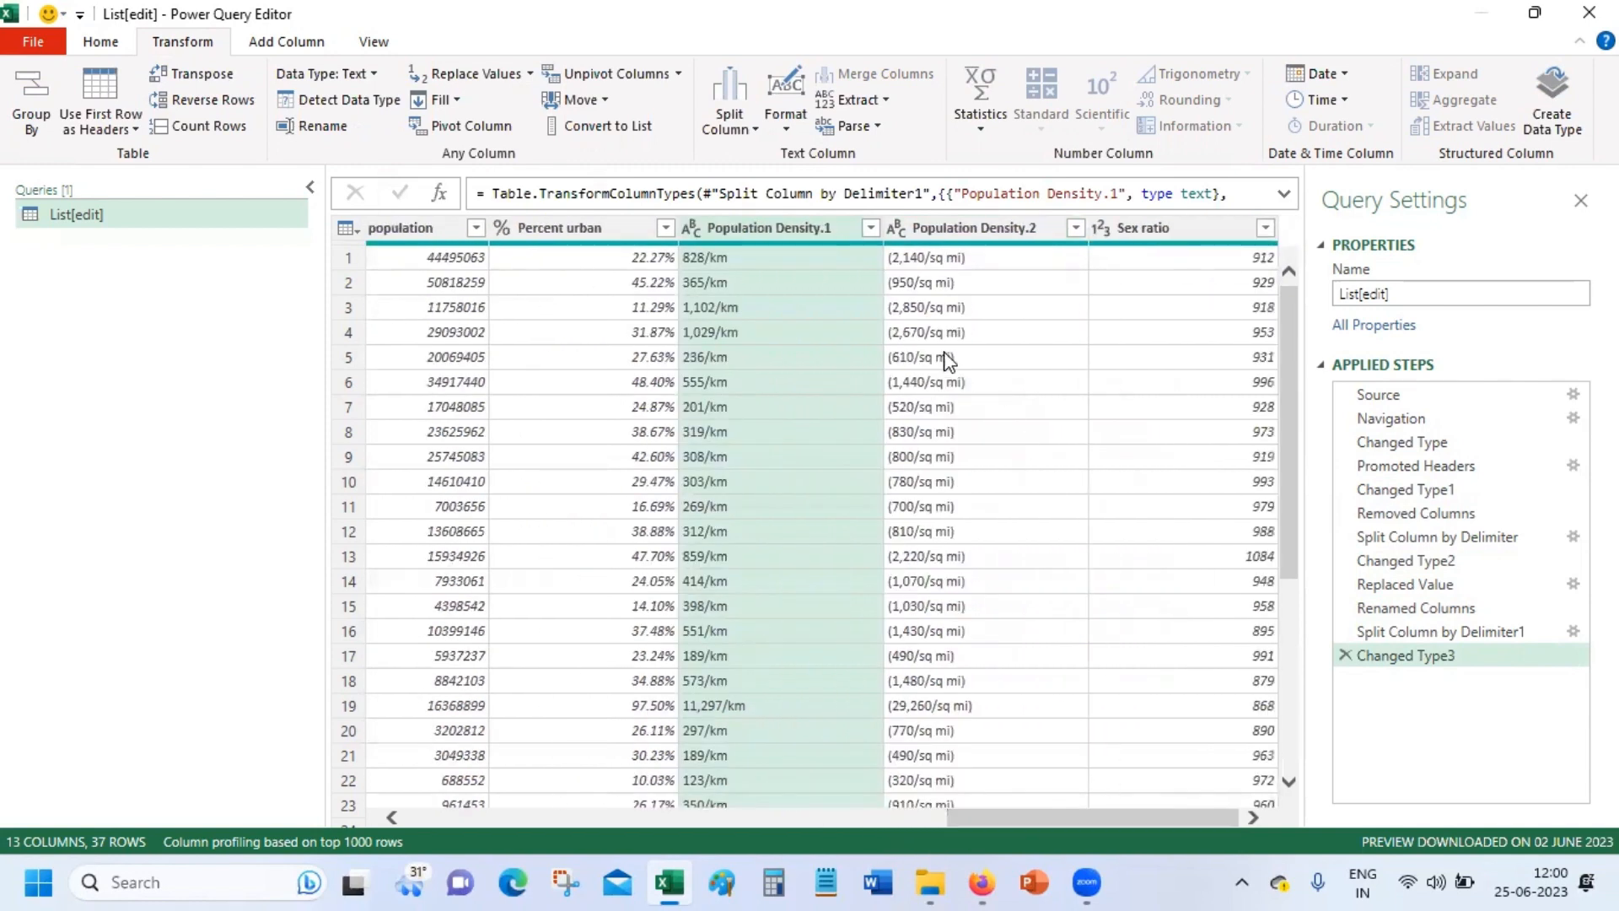
{"action": "left_click", "coordinate": [976, 238]}
{"action": "right_click", "coordinate": [977, 240]}
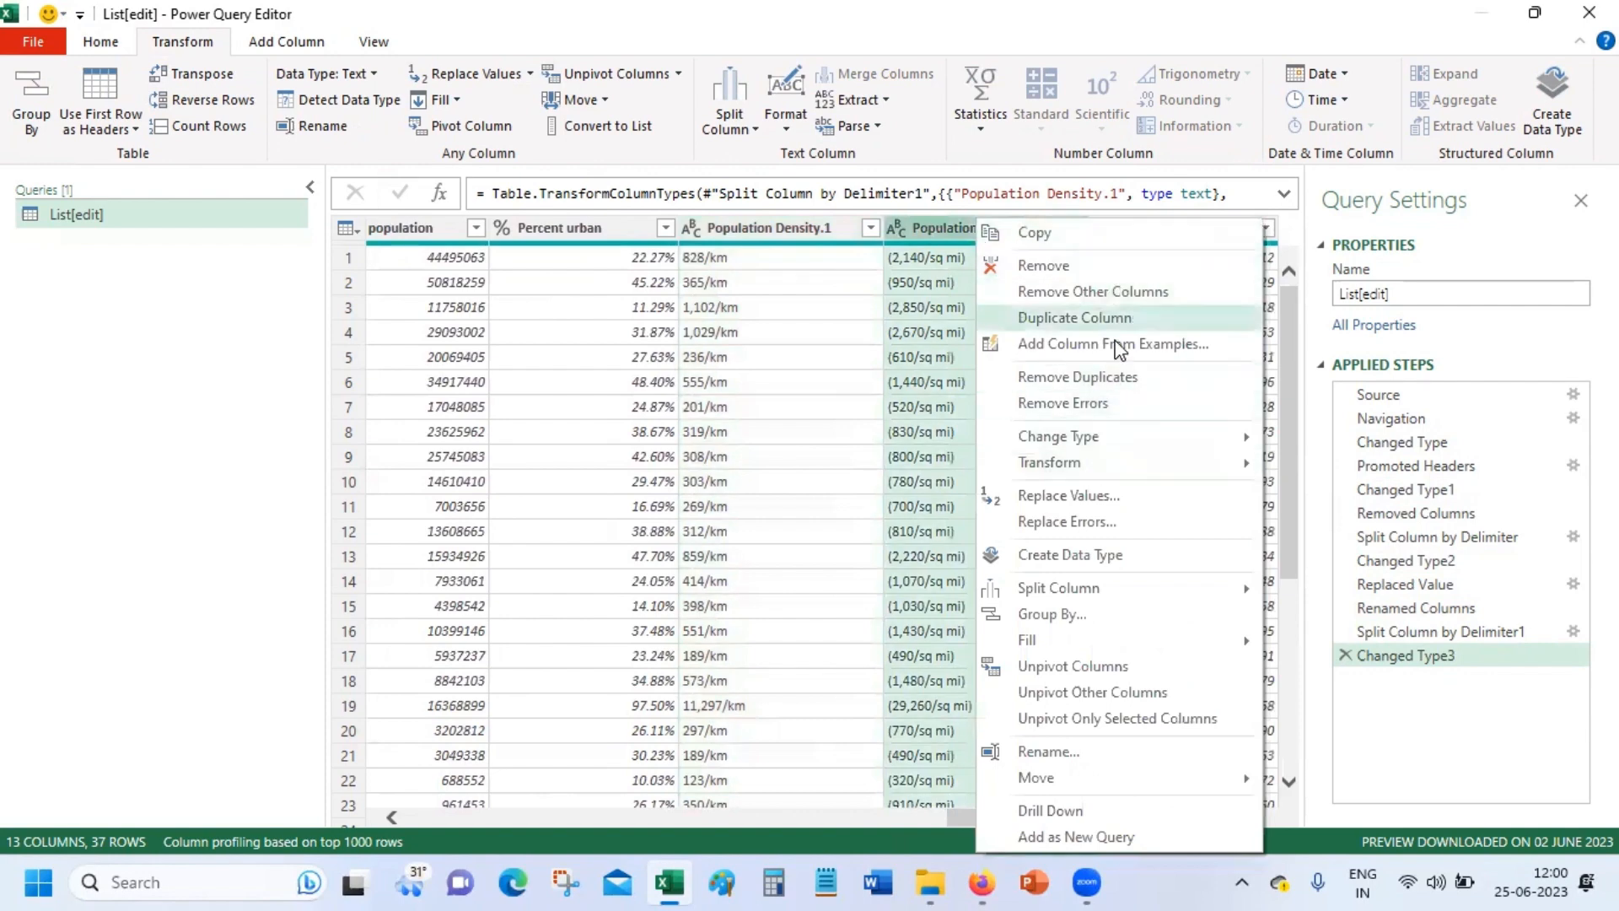
{"action": "left_click", "coordinate": [1115, 499]}
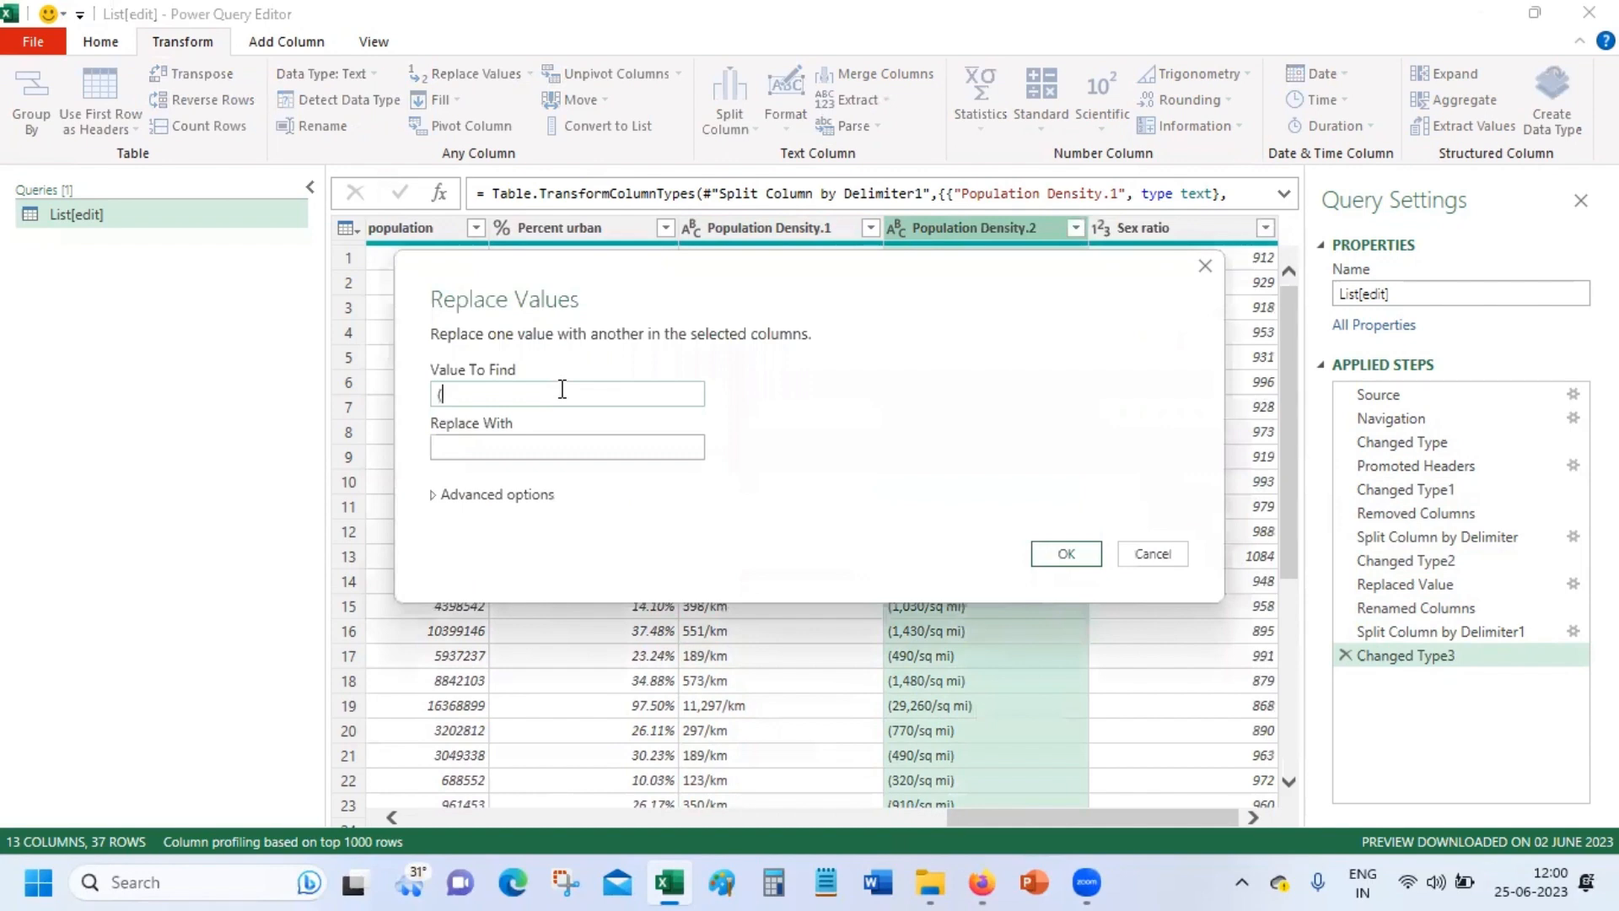
{"action": "left_click", "coordinate": [1068, 556]}
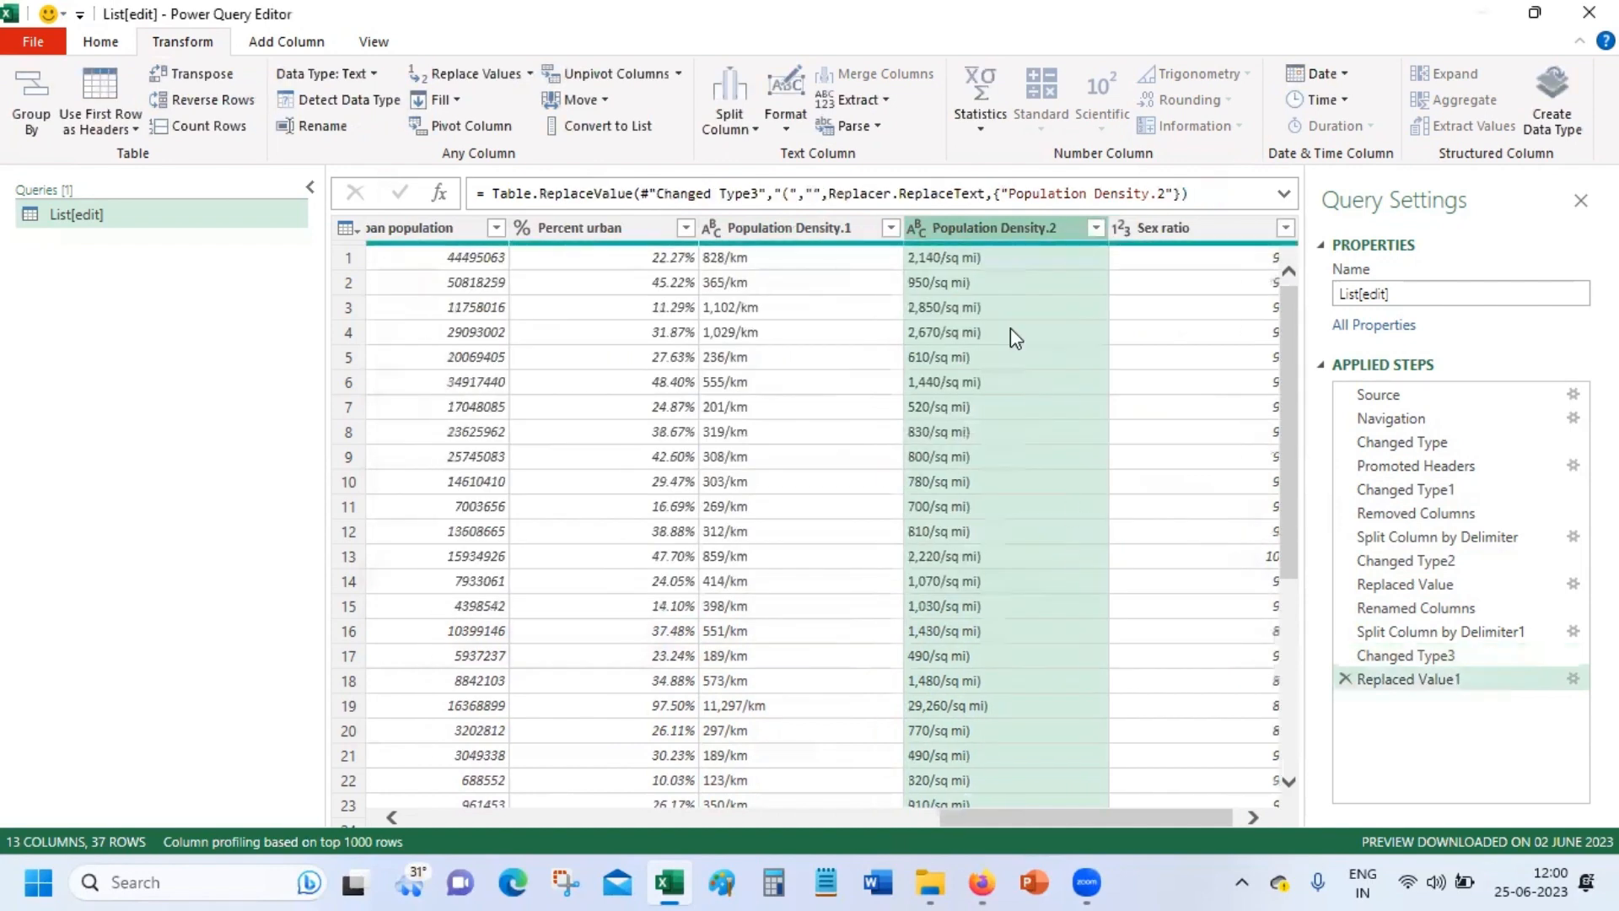
{"action": "right_click", "coordinate": [979, 237]}
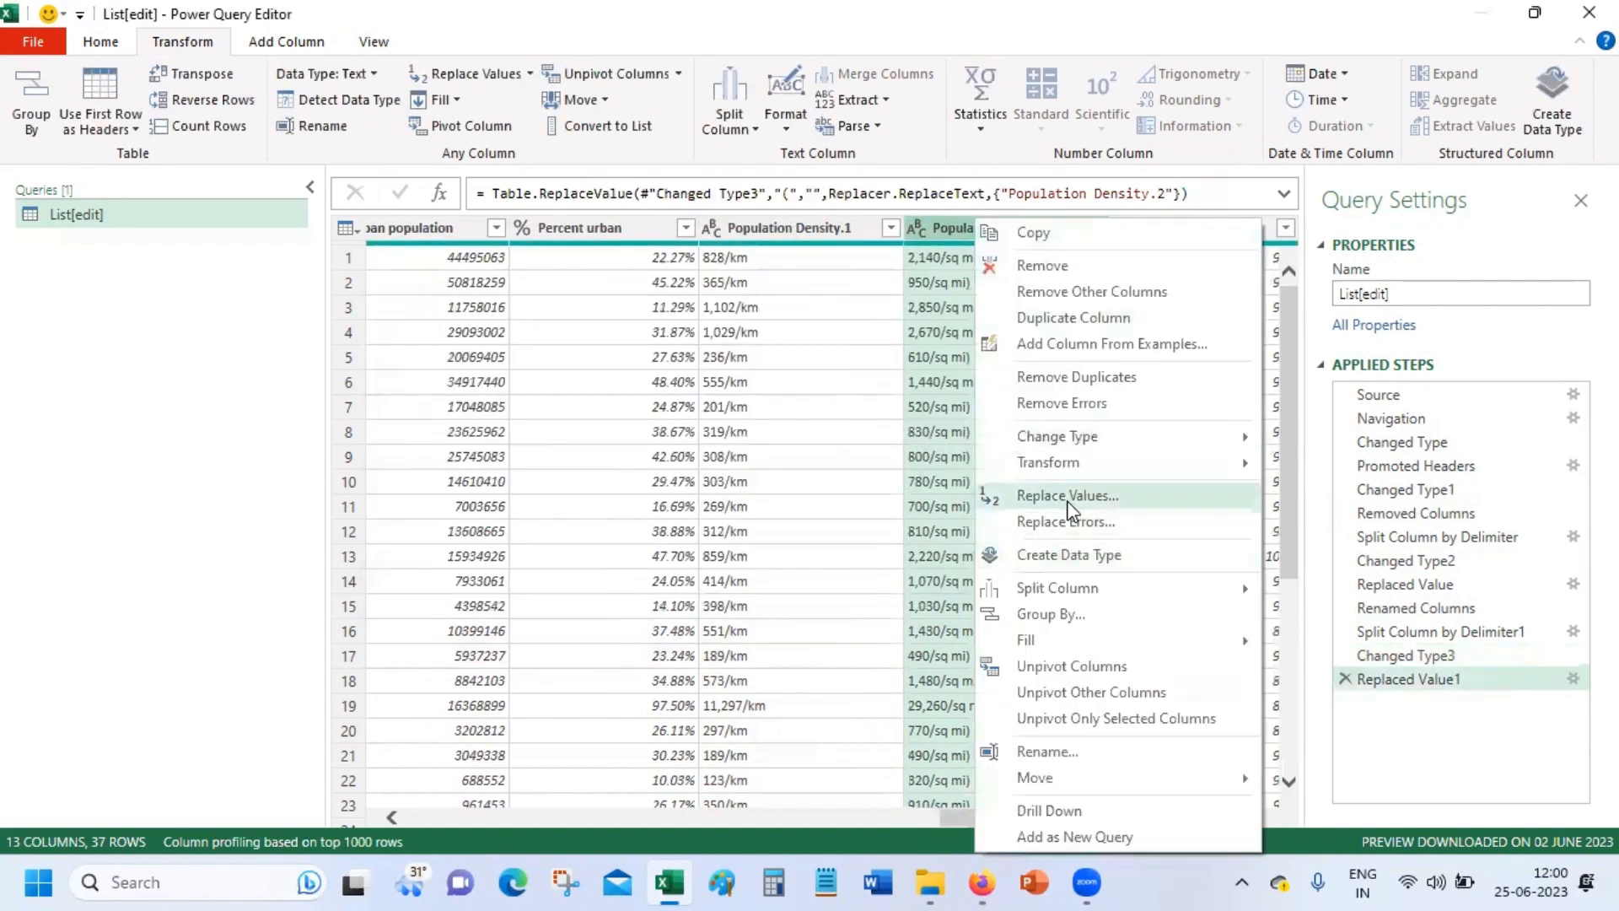
{"action": "left_click", "coordinate": [1071, 504]}
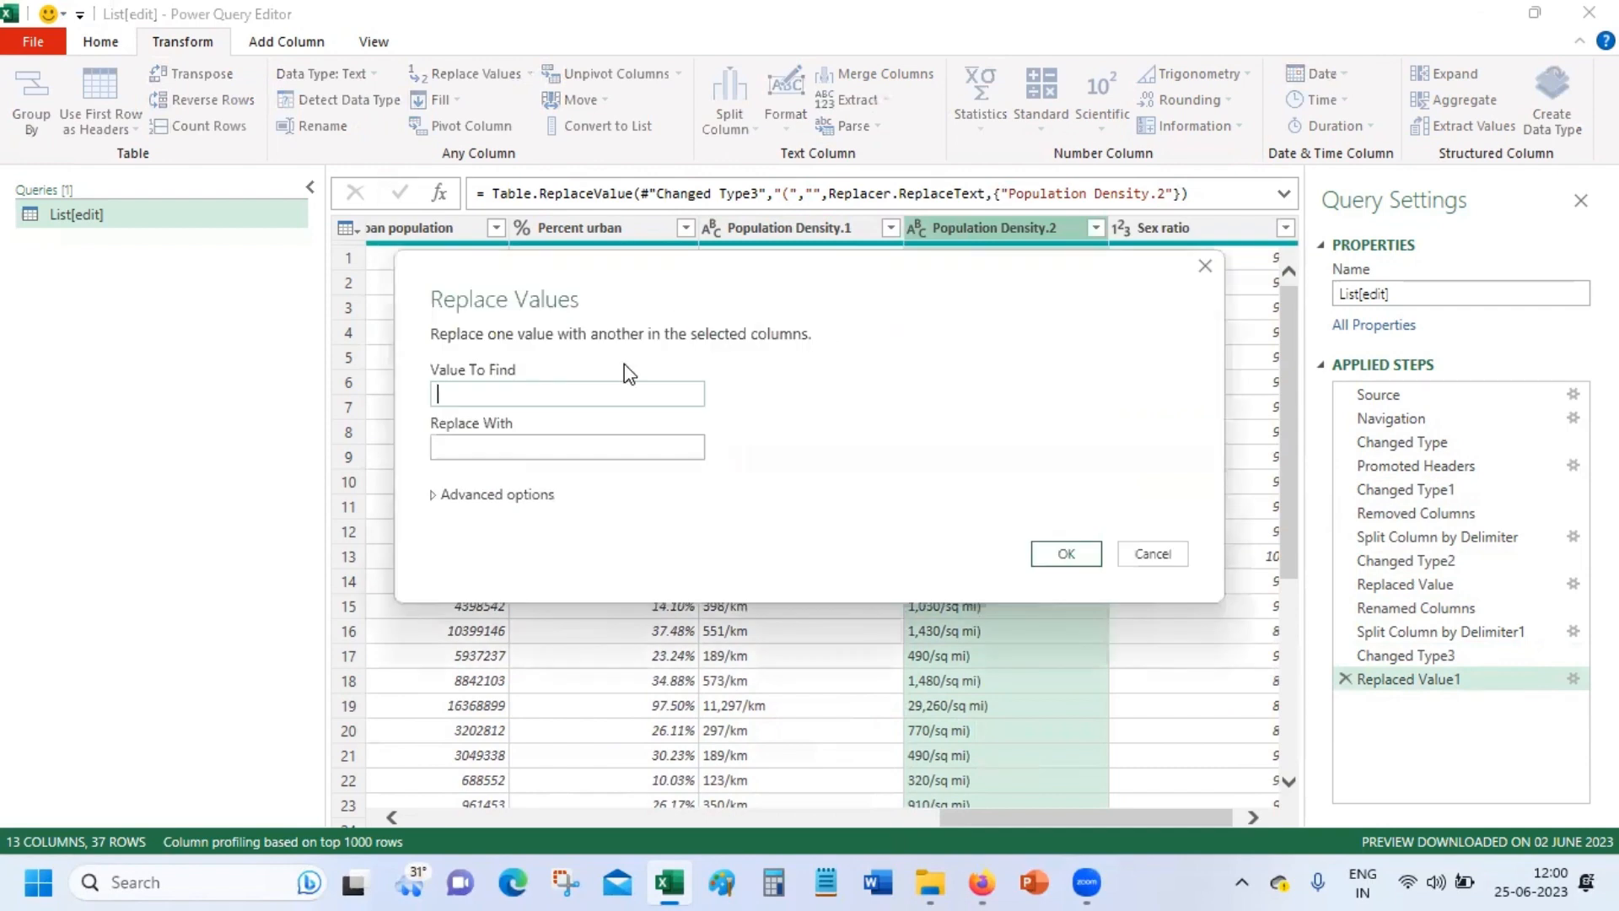
{"action": "type", "text": ")"}
{"action": "left_click", "coordinate": [1066, 553]}
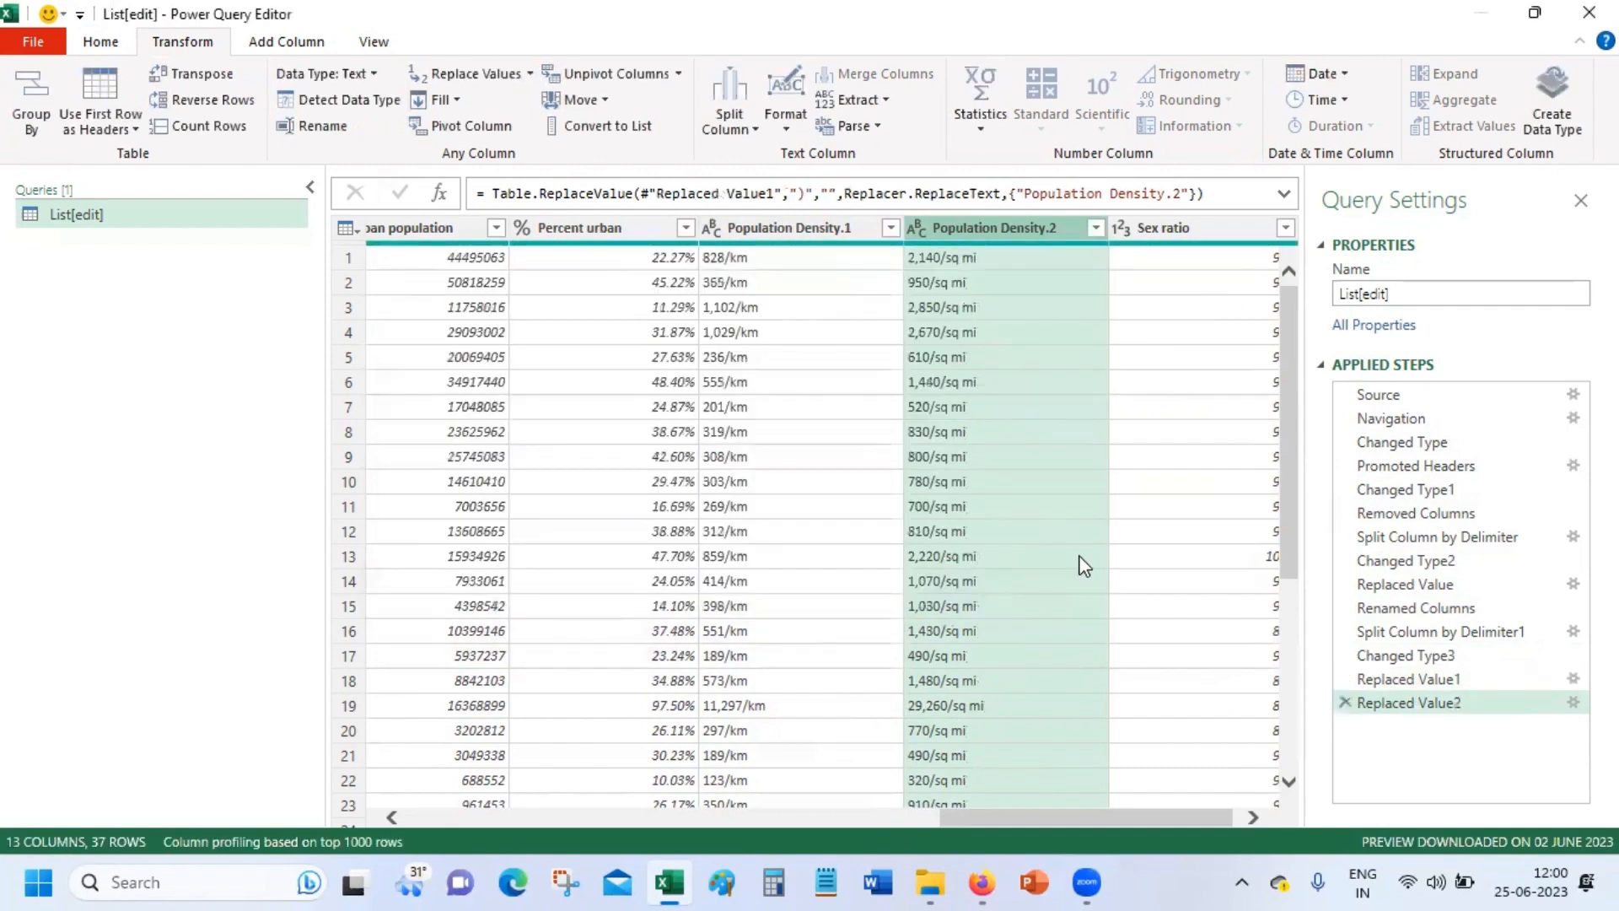
Rename the Population Density.1 column as Population Per Km
{"action": "left_click_drag", "start_coordinate": [1292, 404], "coordinate": [1328, 175]}
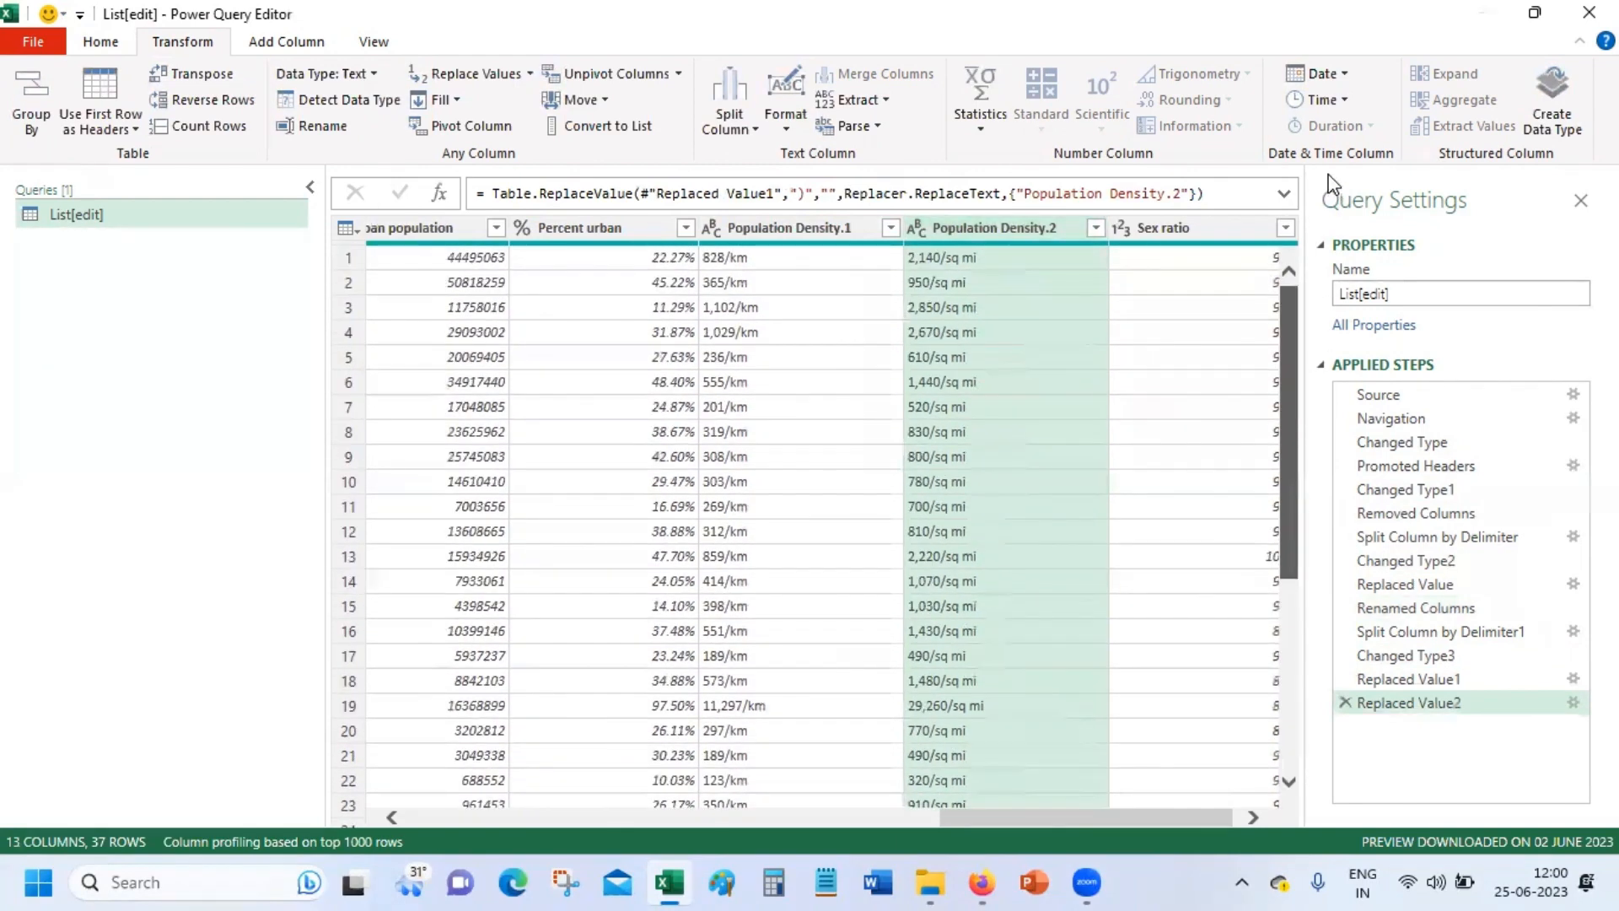
{"action": "left_click", "coordinate": [801, 230]}
{"action": "right_click", "coordinate": [800, 224]}
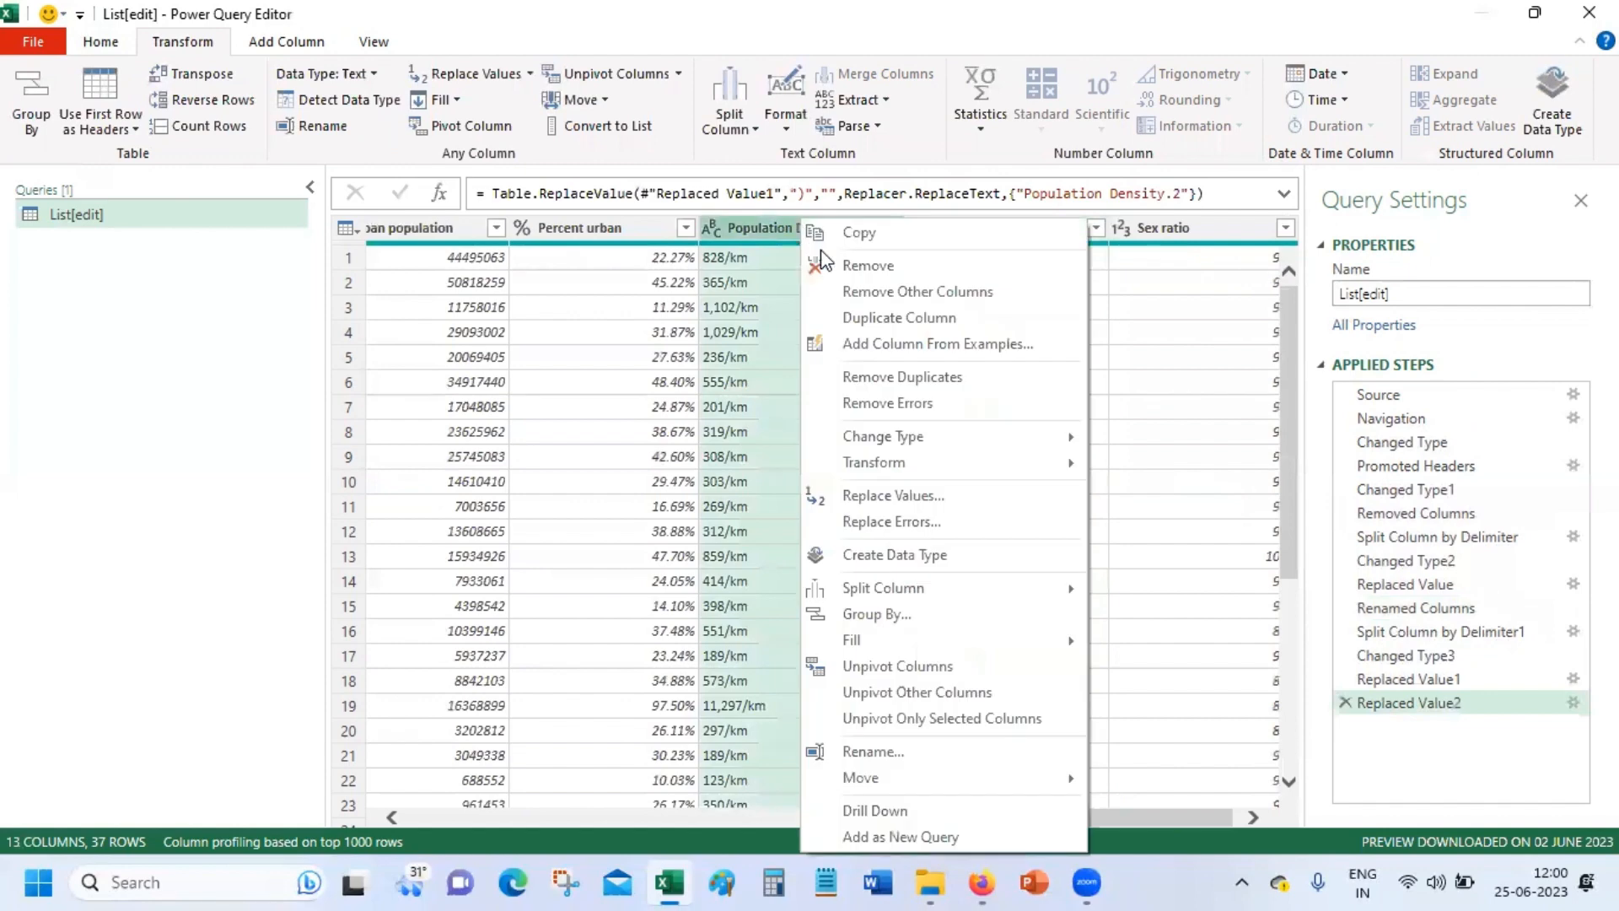
{"action": "left_click", "coordinate": [946, 747]}
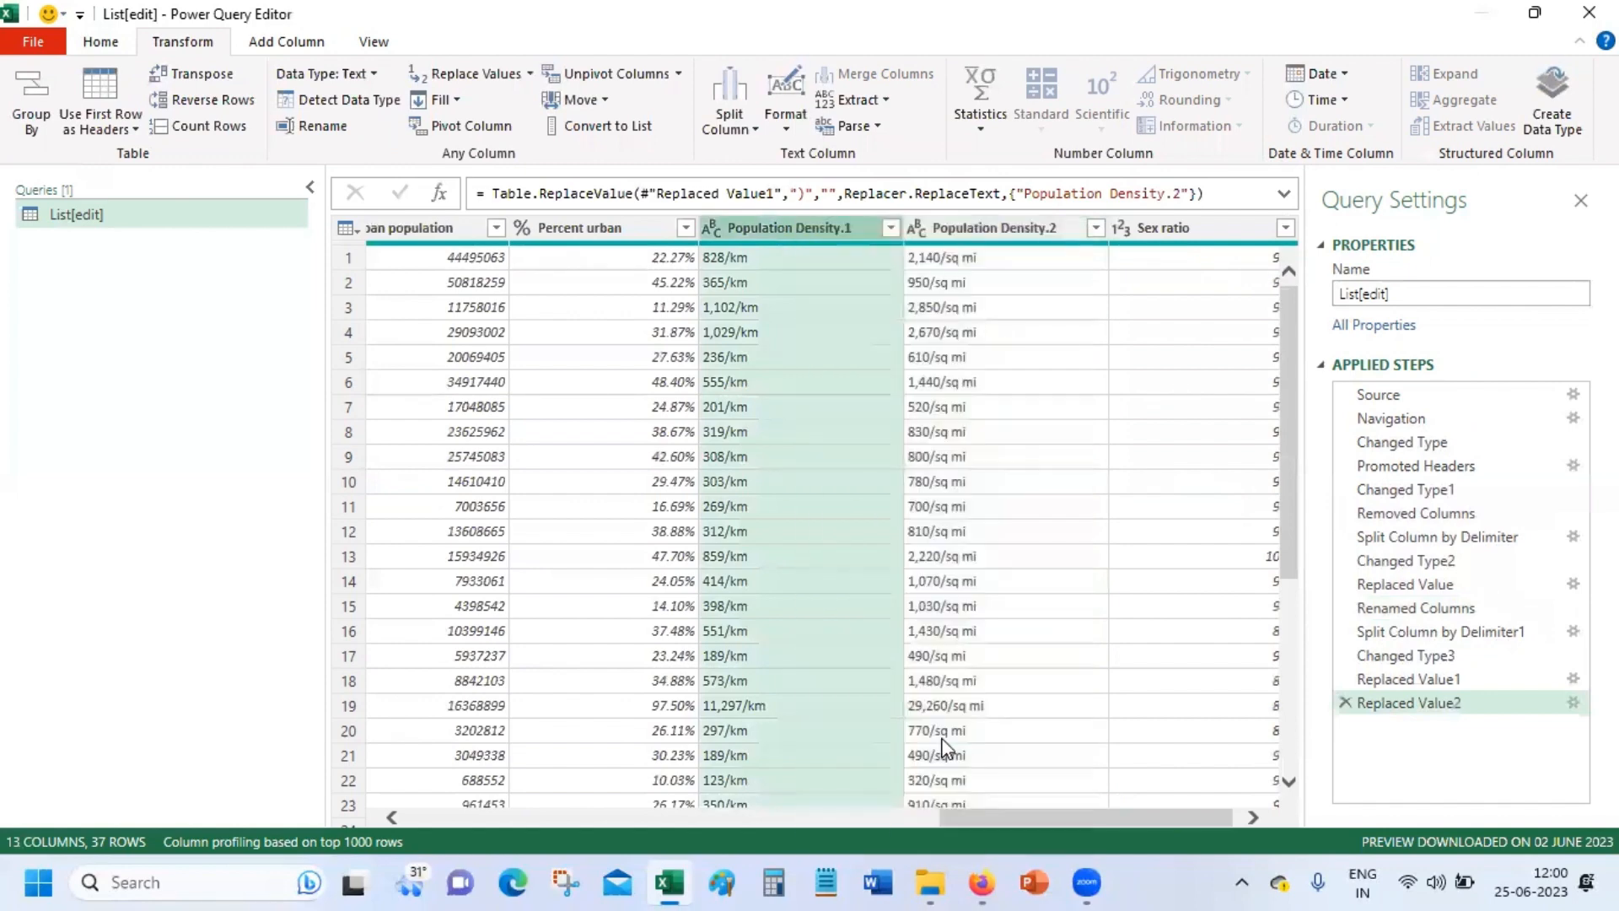
{"action": "left_click", "coordinate": [858, 229]}
{"action": "key", "text": "BackSpace"}
{"action": "key", "text": "BackSpace"}
{"action": "key", "text": "BackSpace"}
{"action": "key", "text": "BackSpace"}
{"action": "key", "text": "BackSpace"}
{"action": "key", "text": "BackSpace"}
{"action": "key", "text": "BackSpace"}
{"action": "key", "text": "BackSpace"}
{"action": "key", "text": "BackSpace"}
{"action": "key", "text": "BackSpace"}
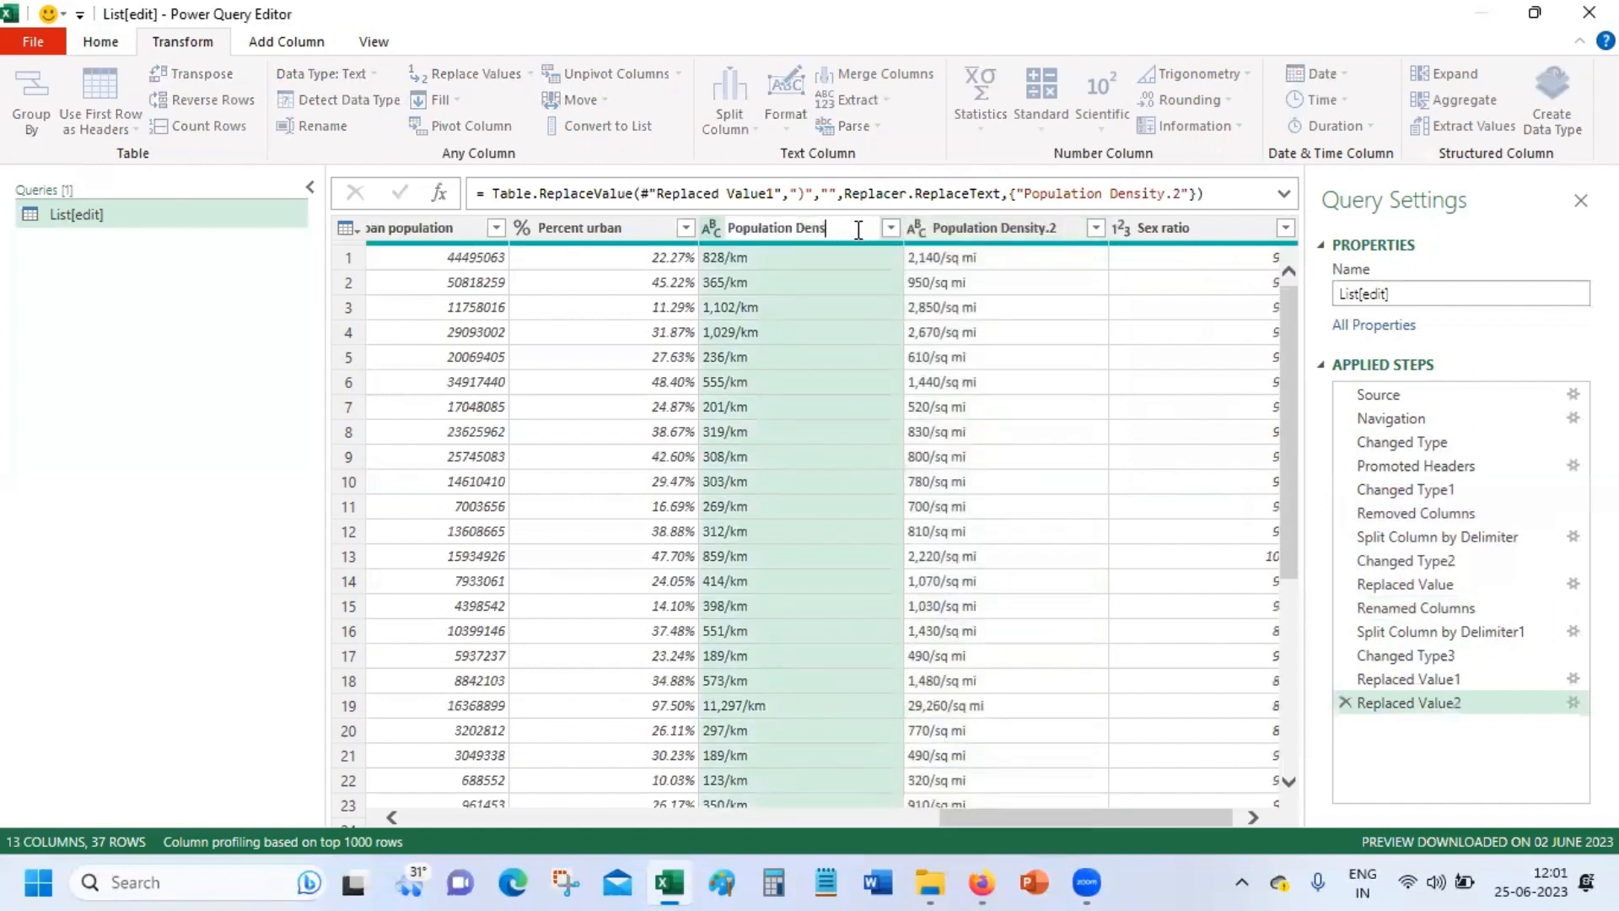
{"action": "type", "text": "Per Km"}
{"action": "key", "text": "Return"}
Rename the Population Density.2 column as Population Per Sq Mi
{"action": "right_click", "coordinate": [1009, 233]}
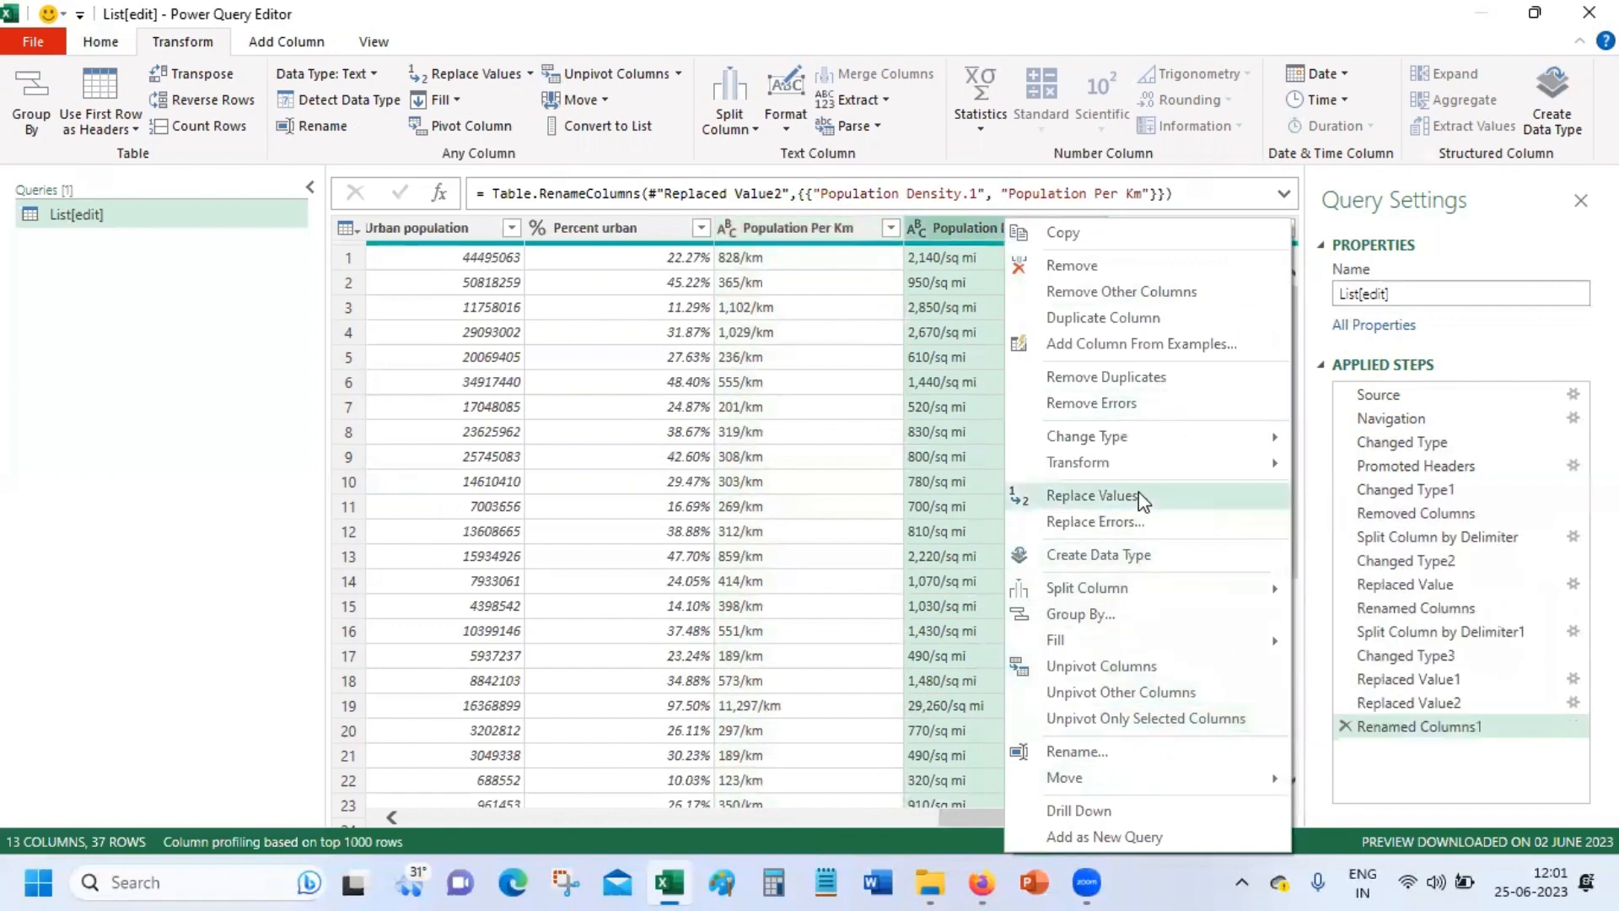
{"action": "left_click", "coordinate": [1132, 753]}
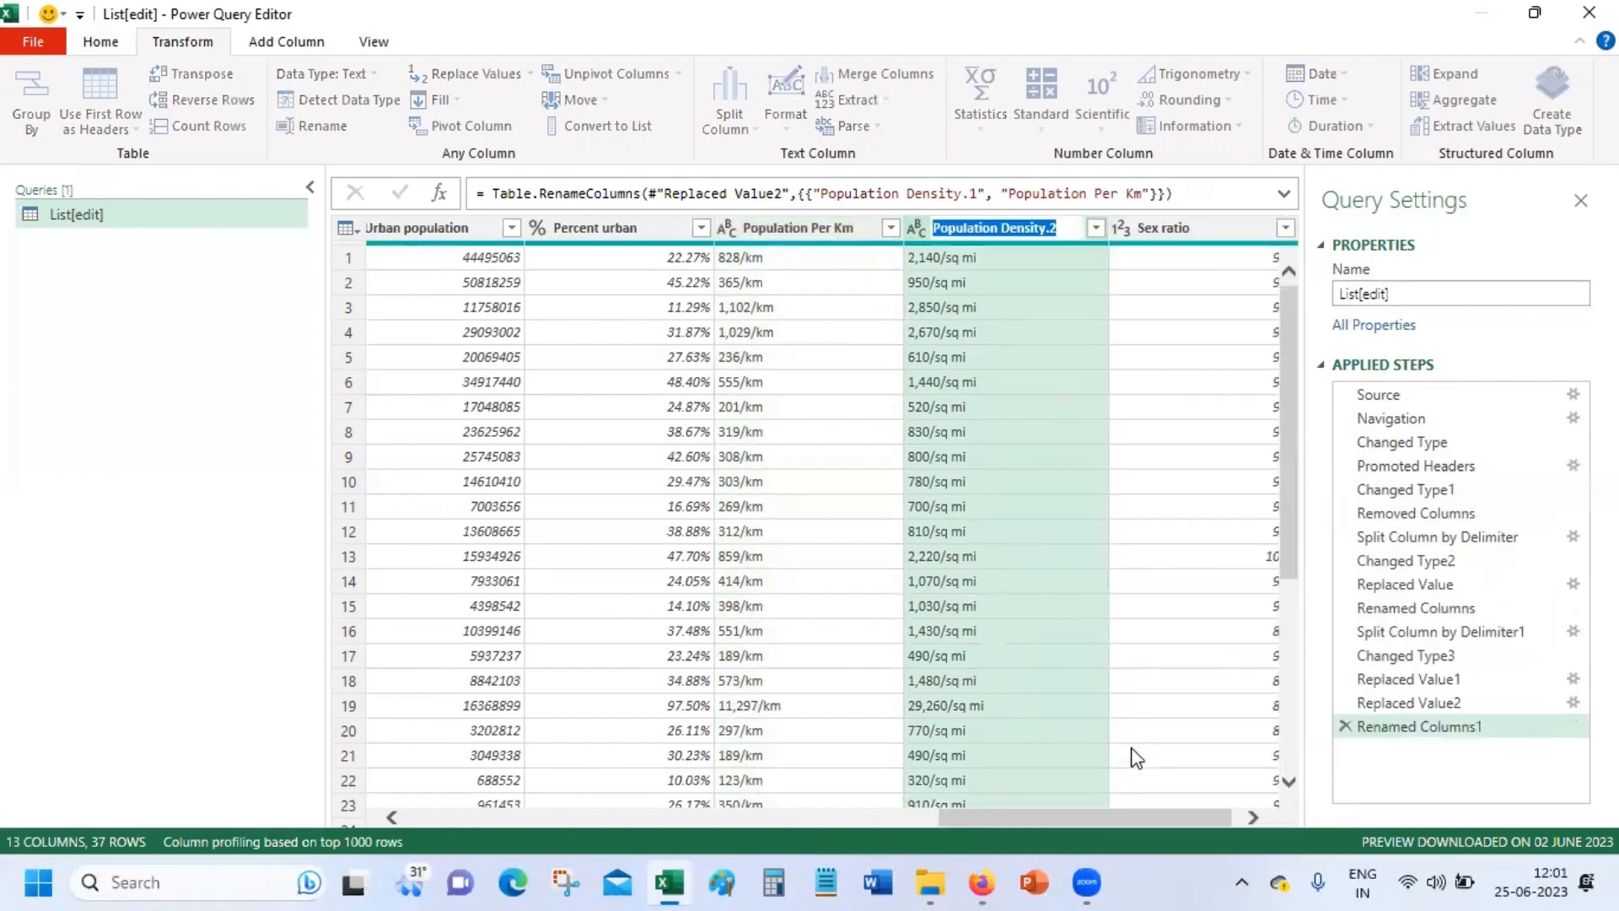
{"action": "left_click", "coordinate": [1004, 228]}
{"action": "left_click_drag", "start_coordinate": [1002, 229], "coordinate": [1071, 233]}
{"action": "type", "text": "Per Sq "}
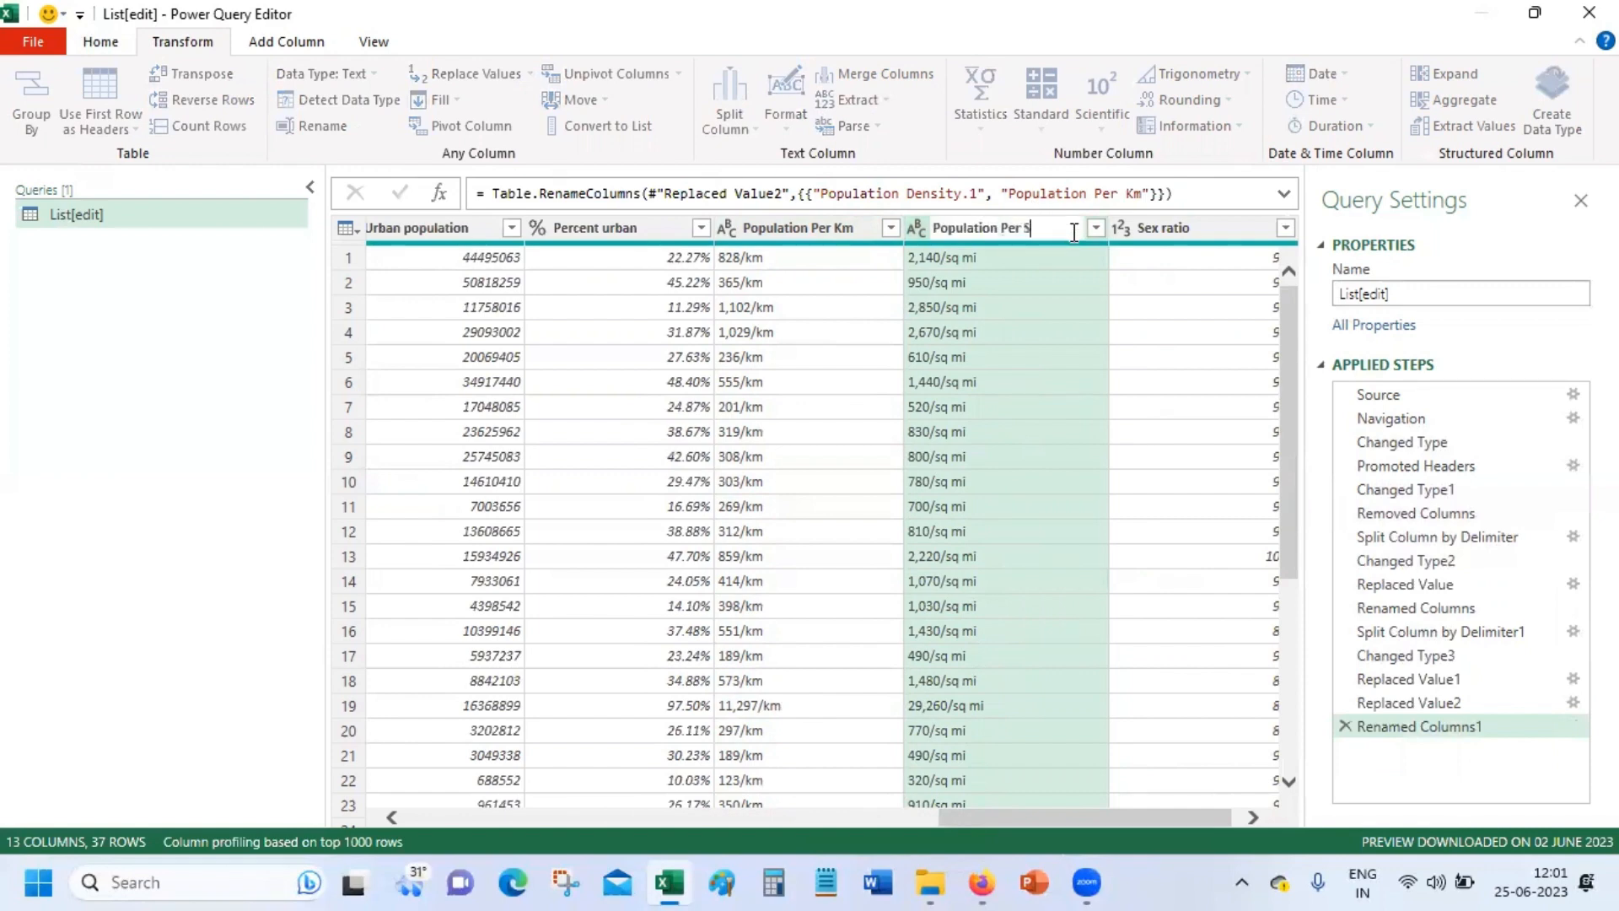
{"action": "type", "text": "Mi"}
{"action": "key", "text": "Return"}
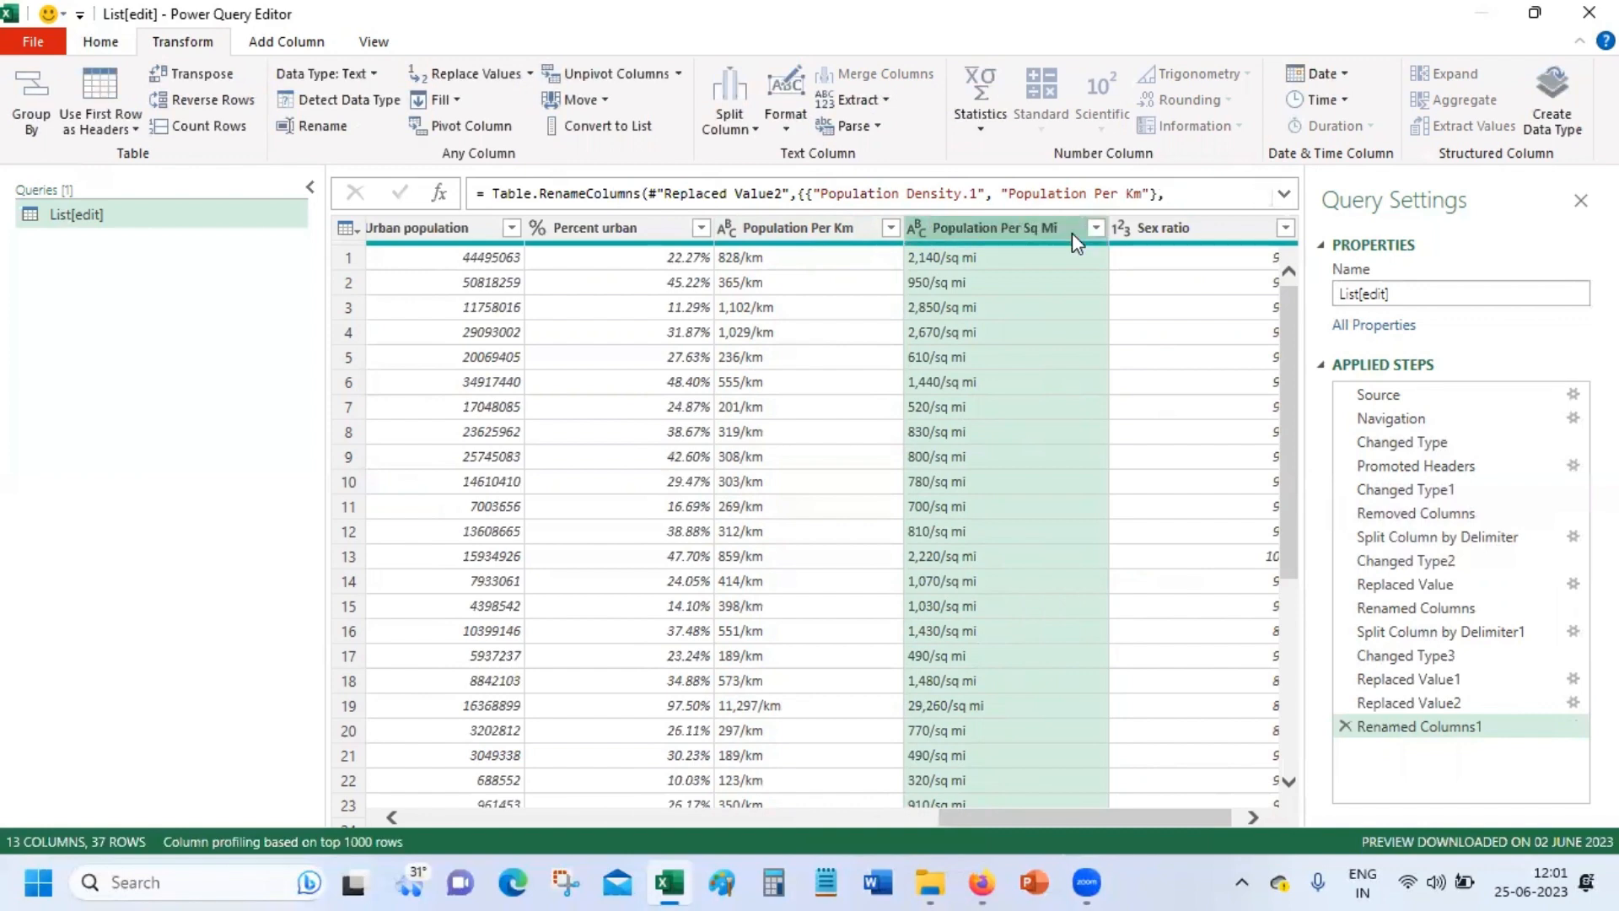
Review the data types of the query's columns from Rank.1 through Sex ratio, including the type choices for Rank.1, Population and National Share (%)
{"action": "right_click", "coordinate": [1004, 236]}
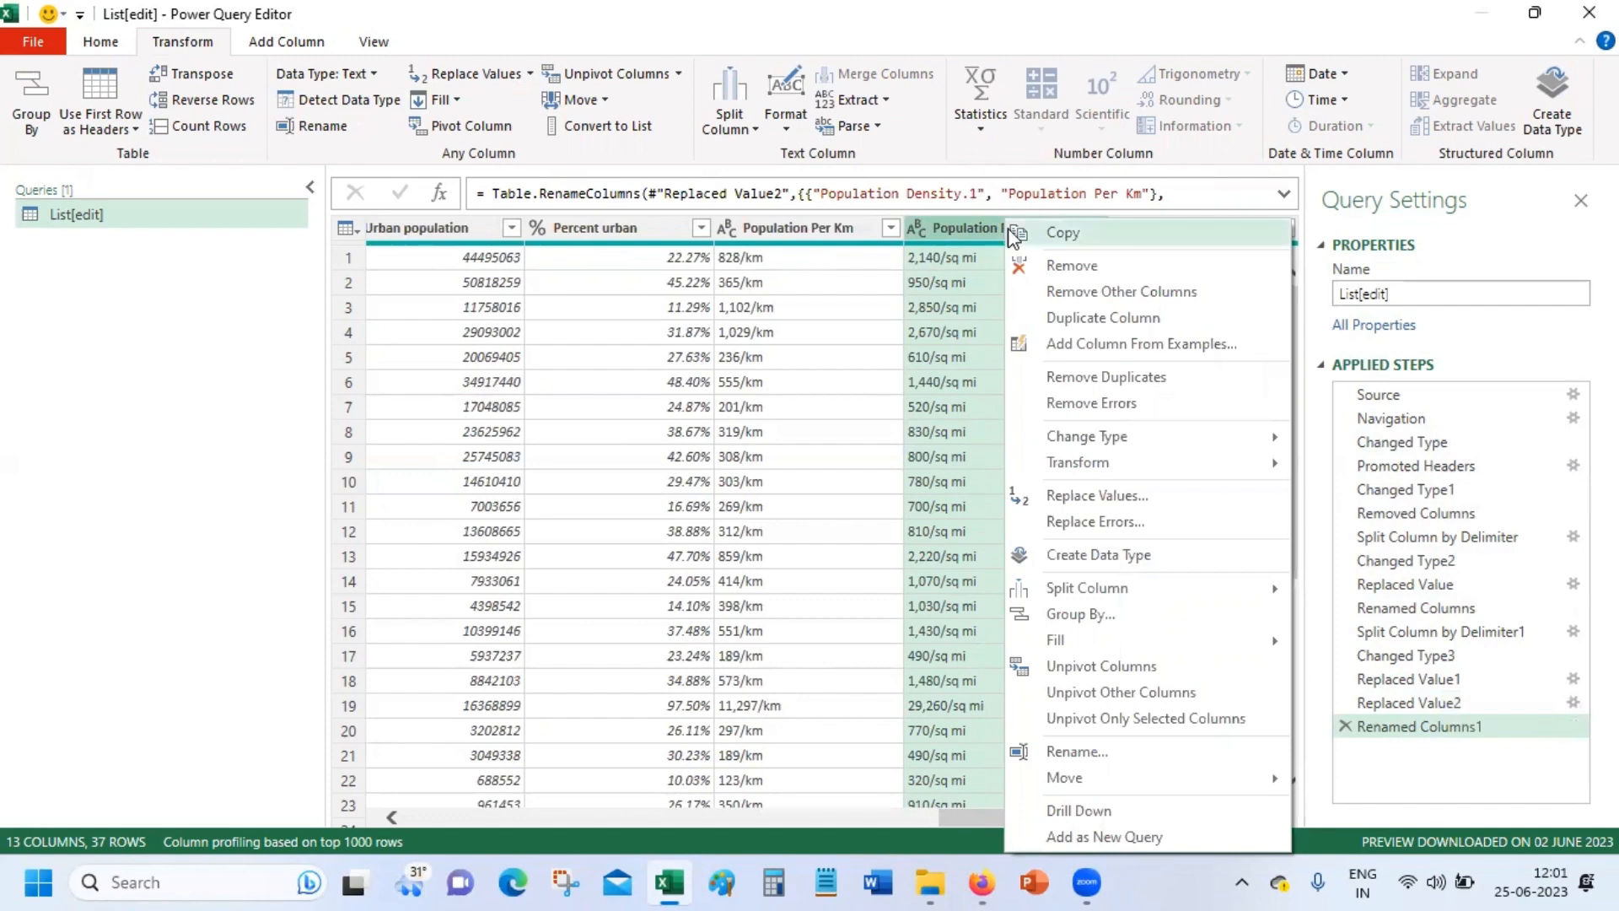
{"action": "left_click", "coordinate": [884, 822]}
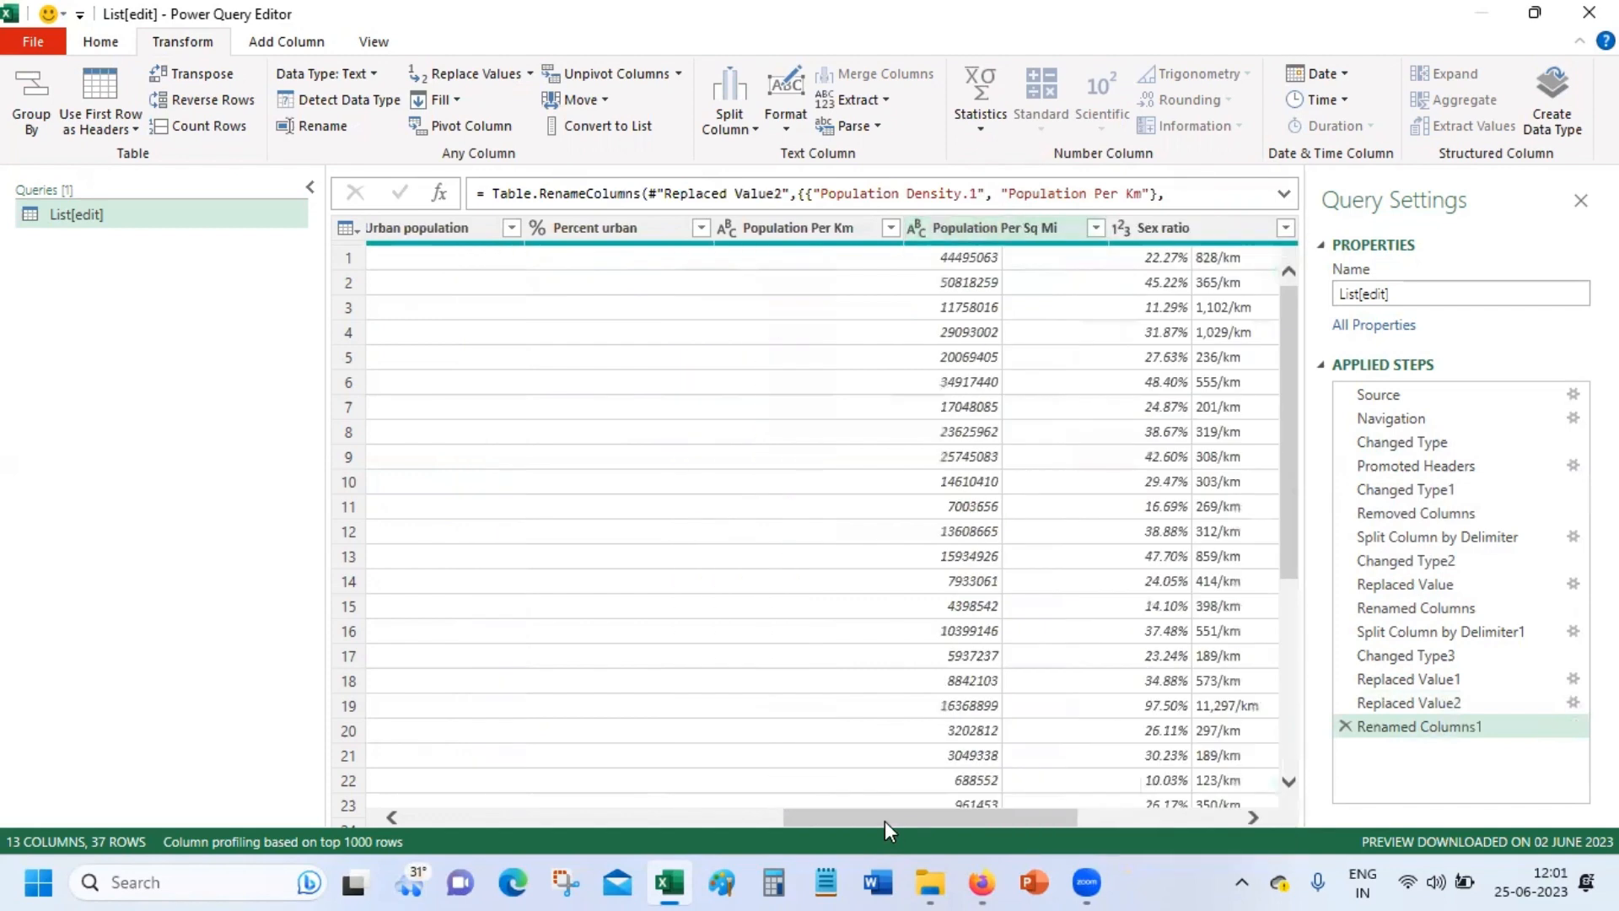
{"action": "left_click_drag", "start_coordinate": [918, 818], "coordinate": [588, 797]}
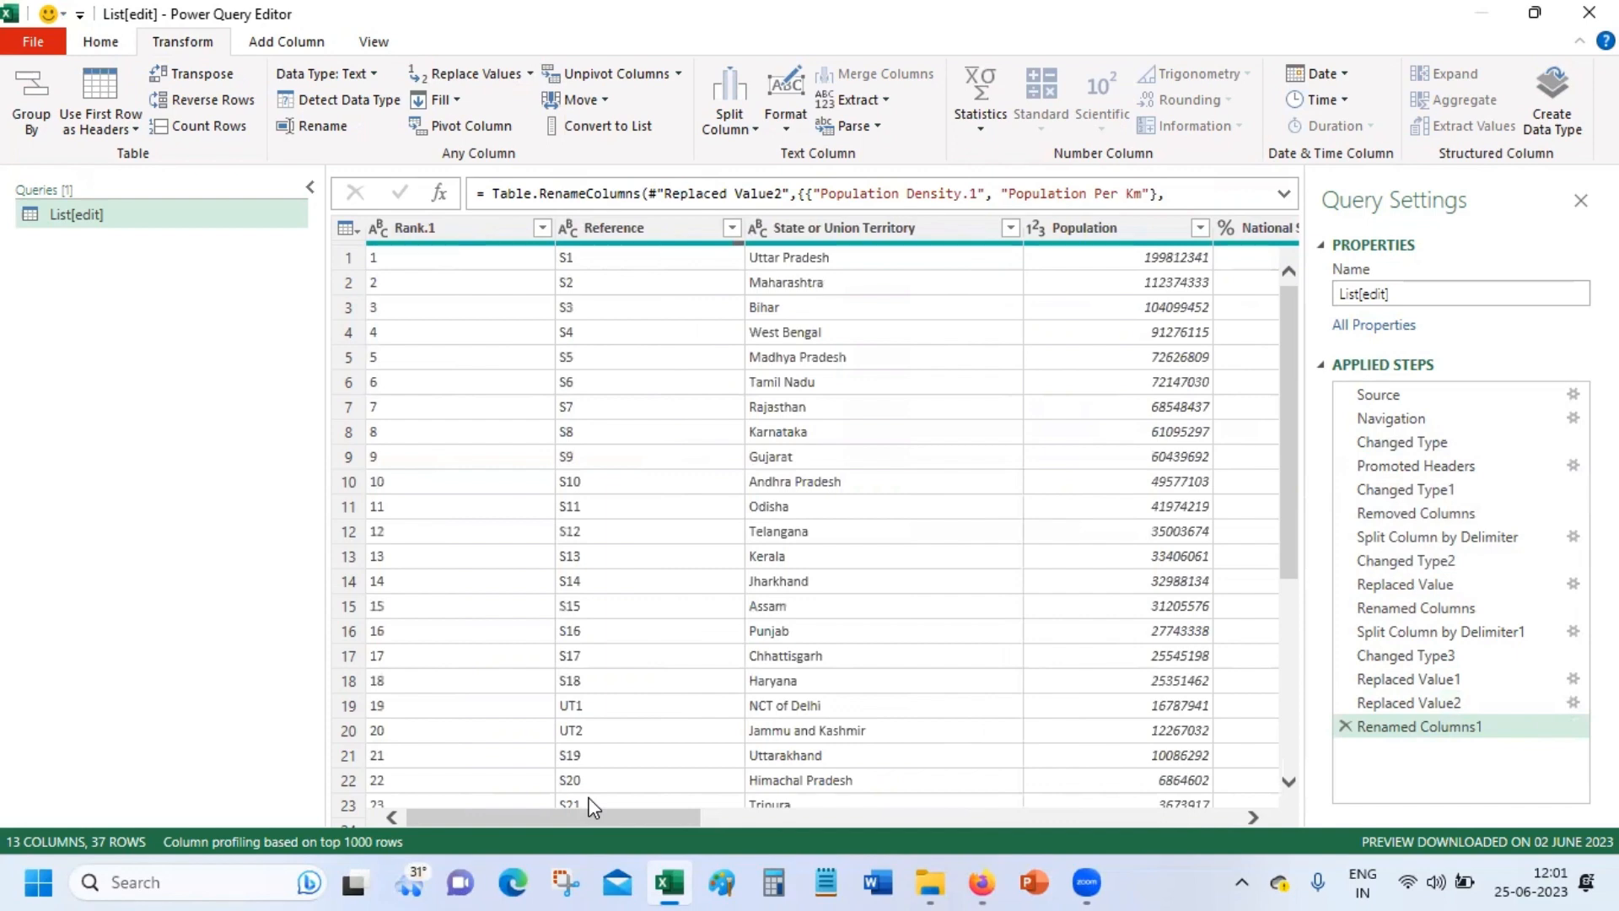
{"action": "left_click", "coordinate": [420, 258]}
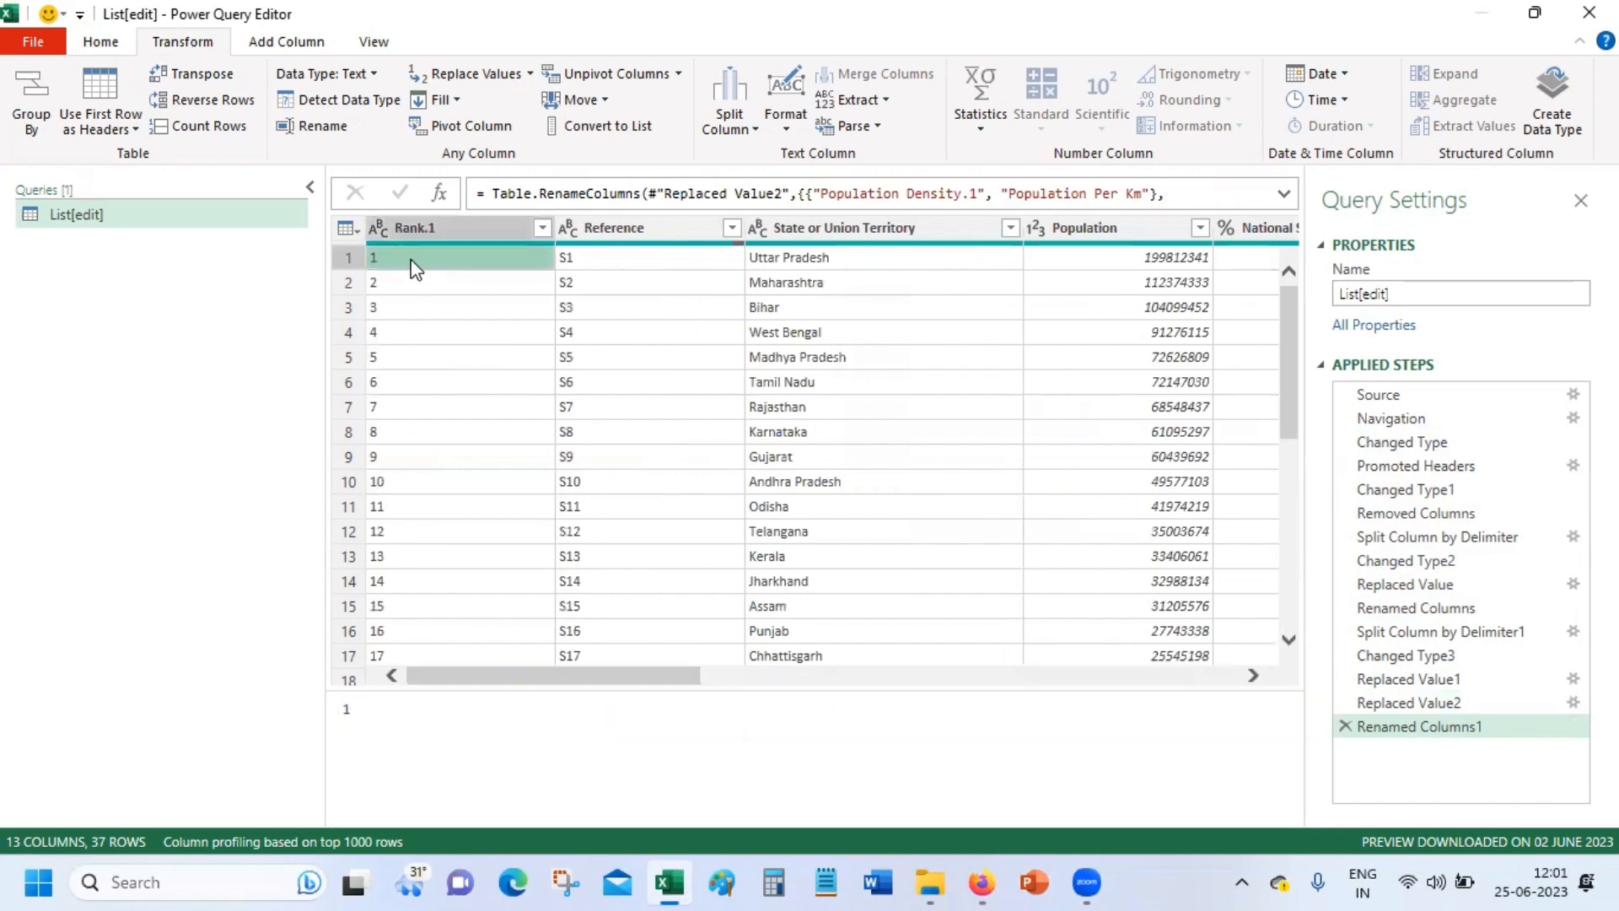
{"action": "left_click", "coordinate": [377, 230]}
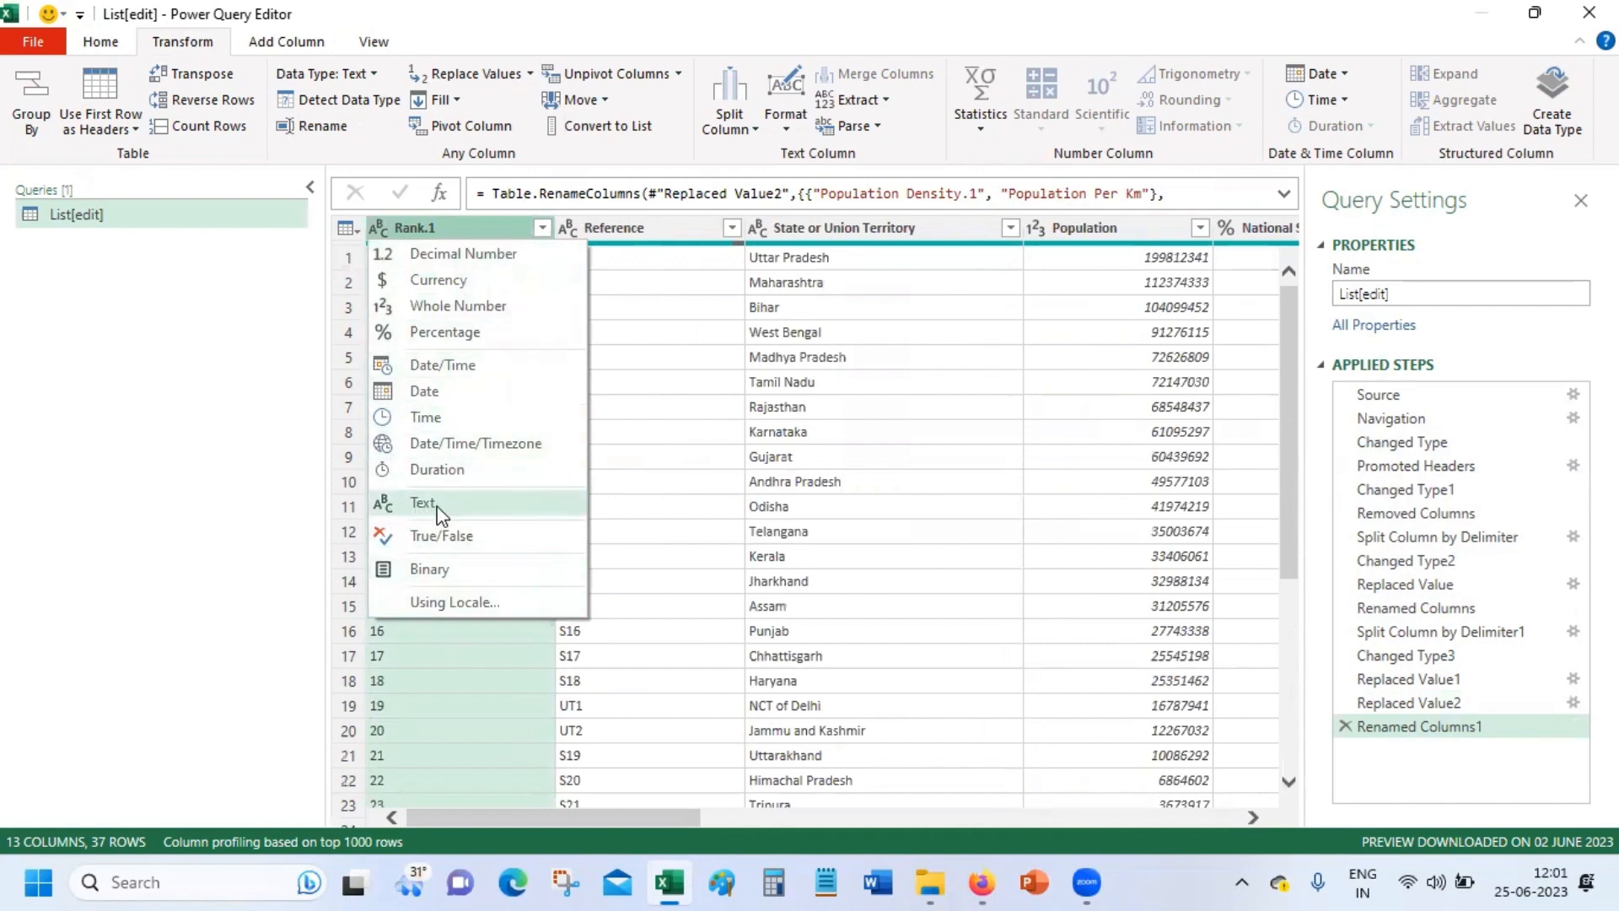
{"action": "left_click", "coordinate": [655, 379]}
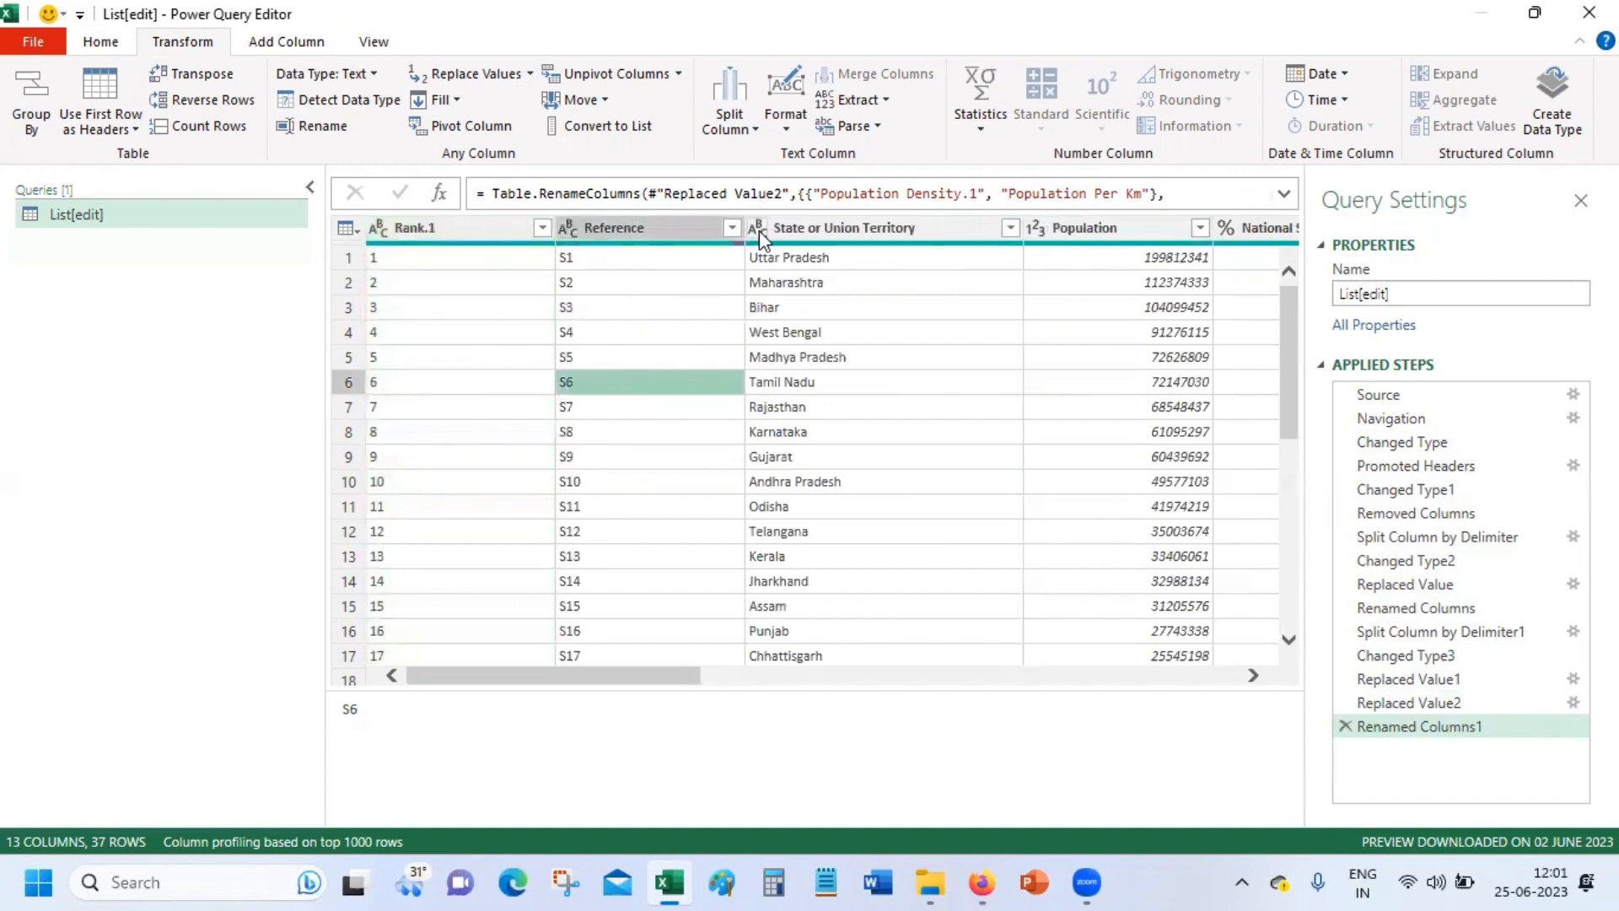
{"action": "left_click", "coordinate": [1034, 228]}
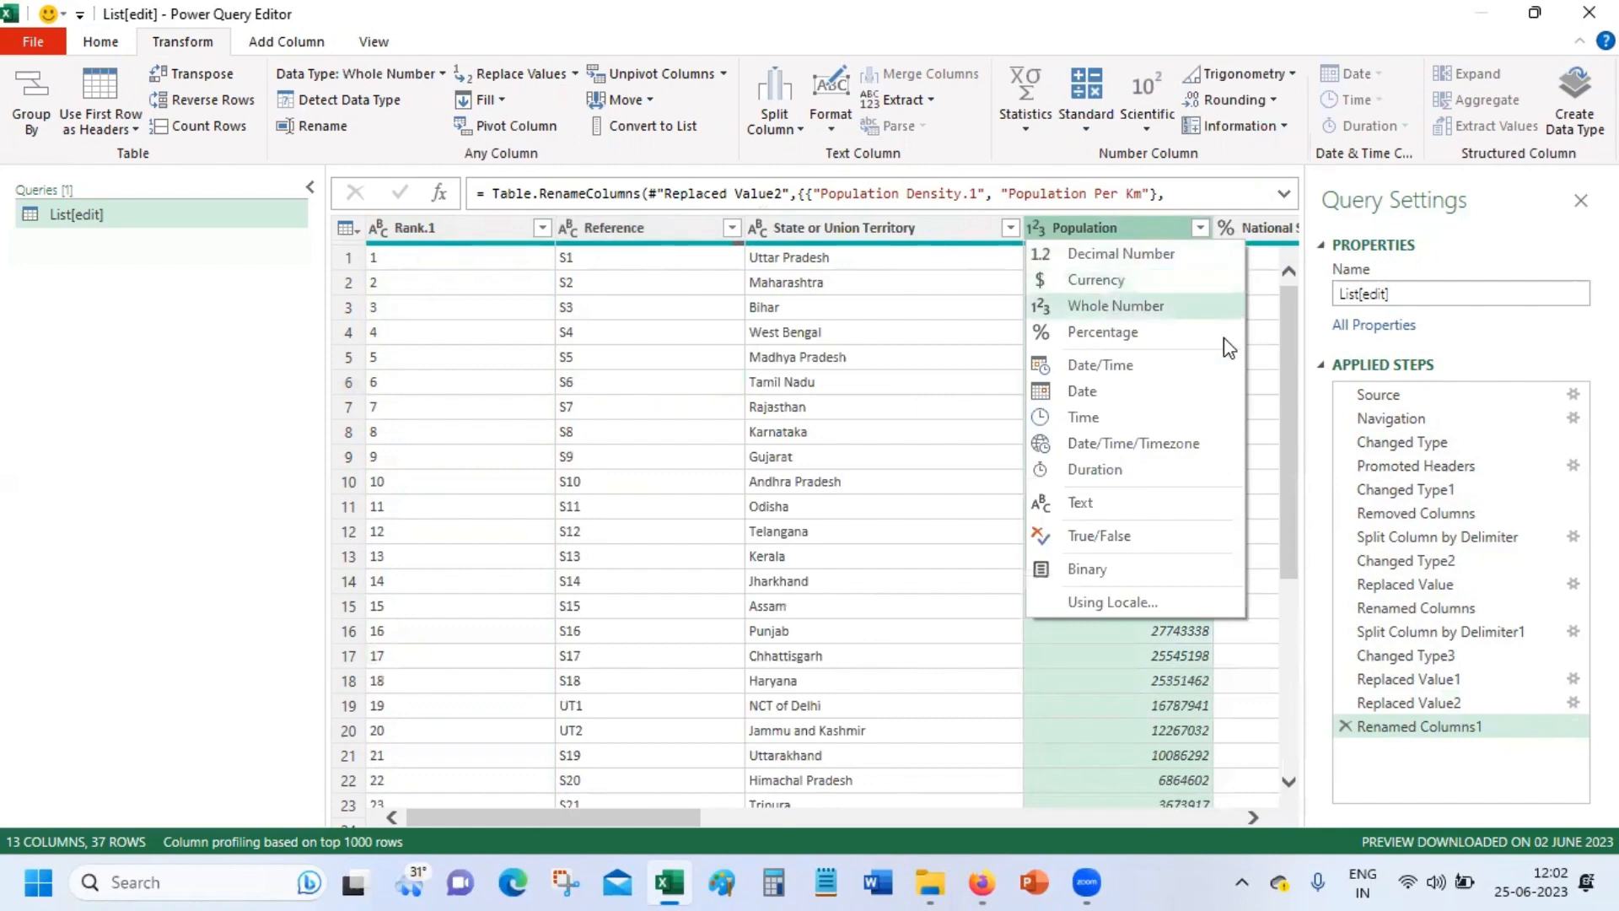
{"action": "left_click", "coordinate": [1255, 819]}
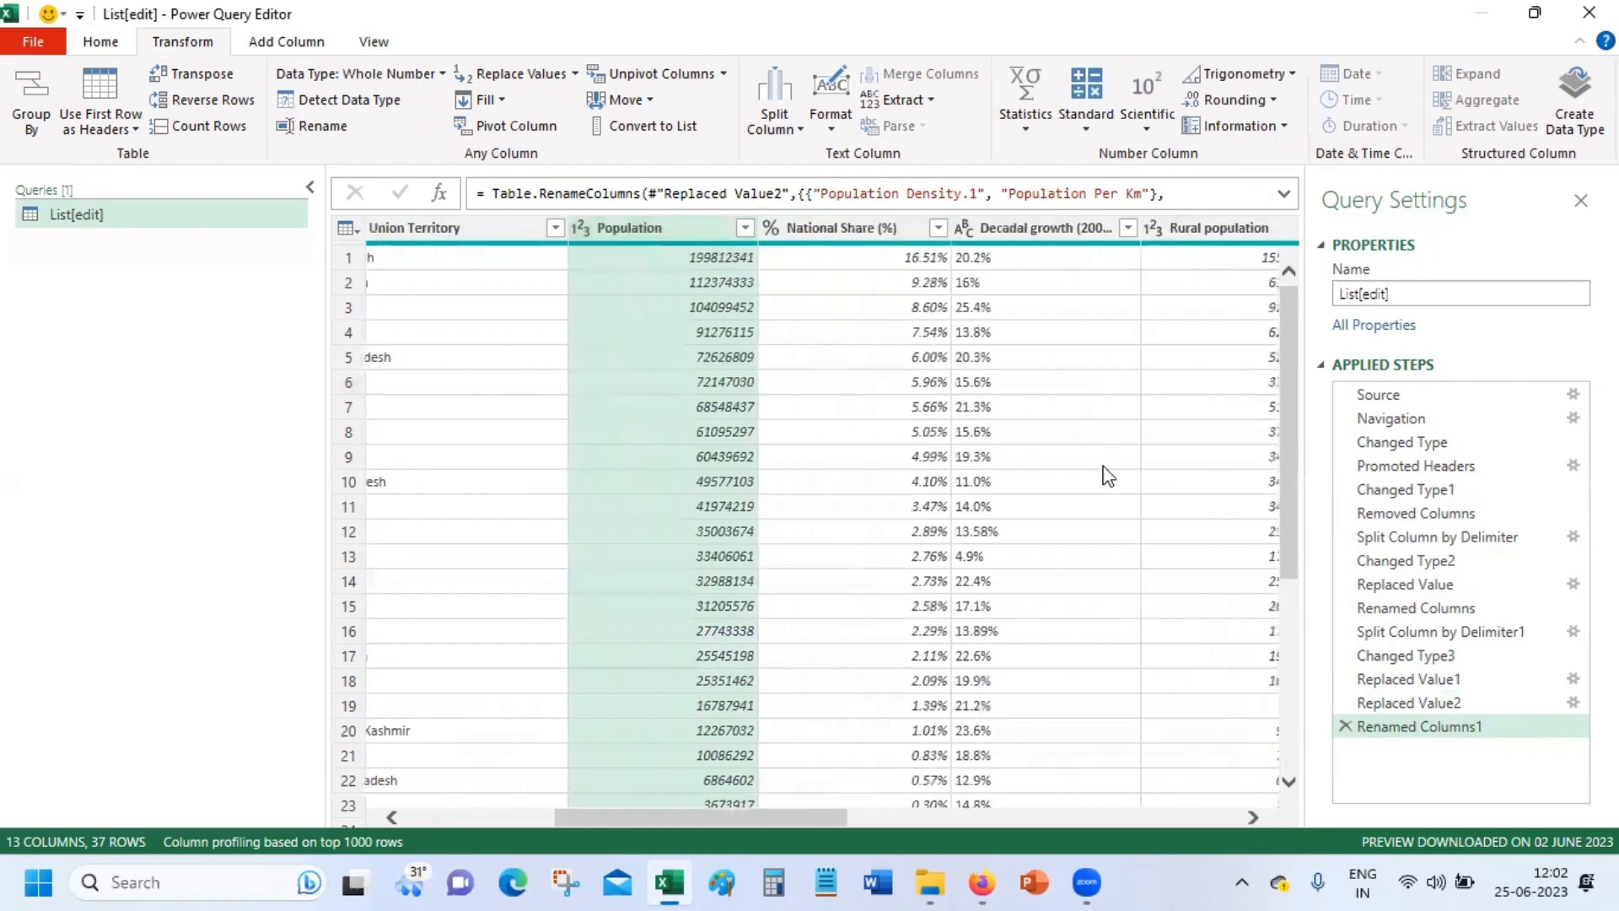
{"action": "left_click", "coordinate": [771, 229]}
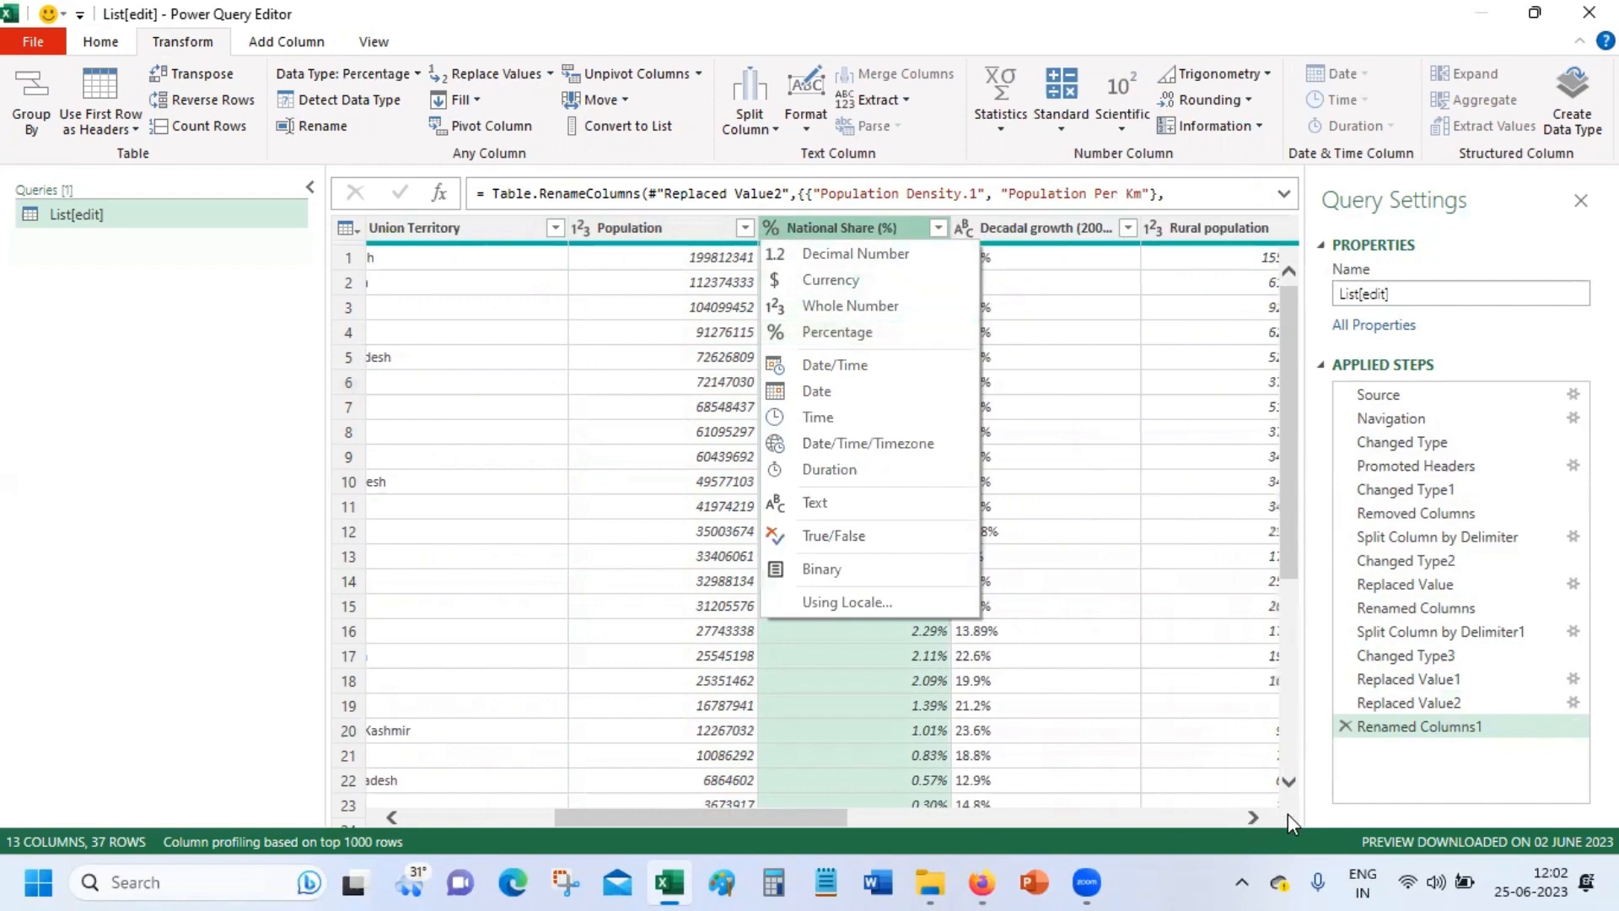
{"action": "left_click", "coordinate": [1255, 816]}
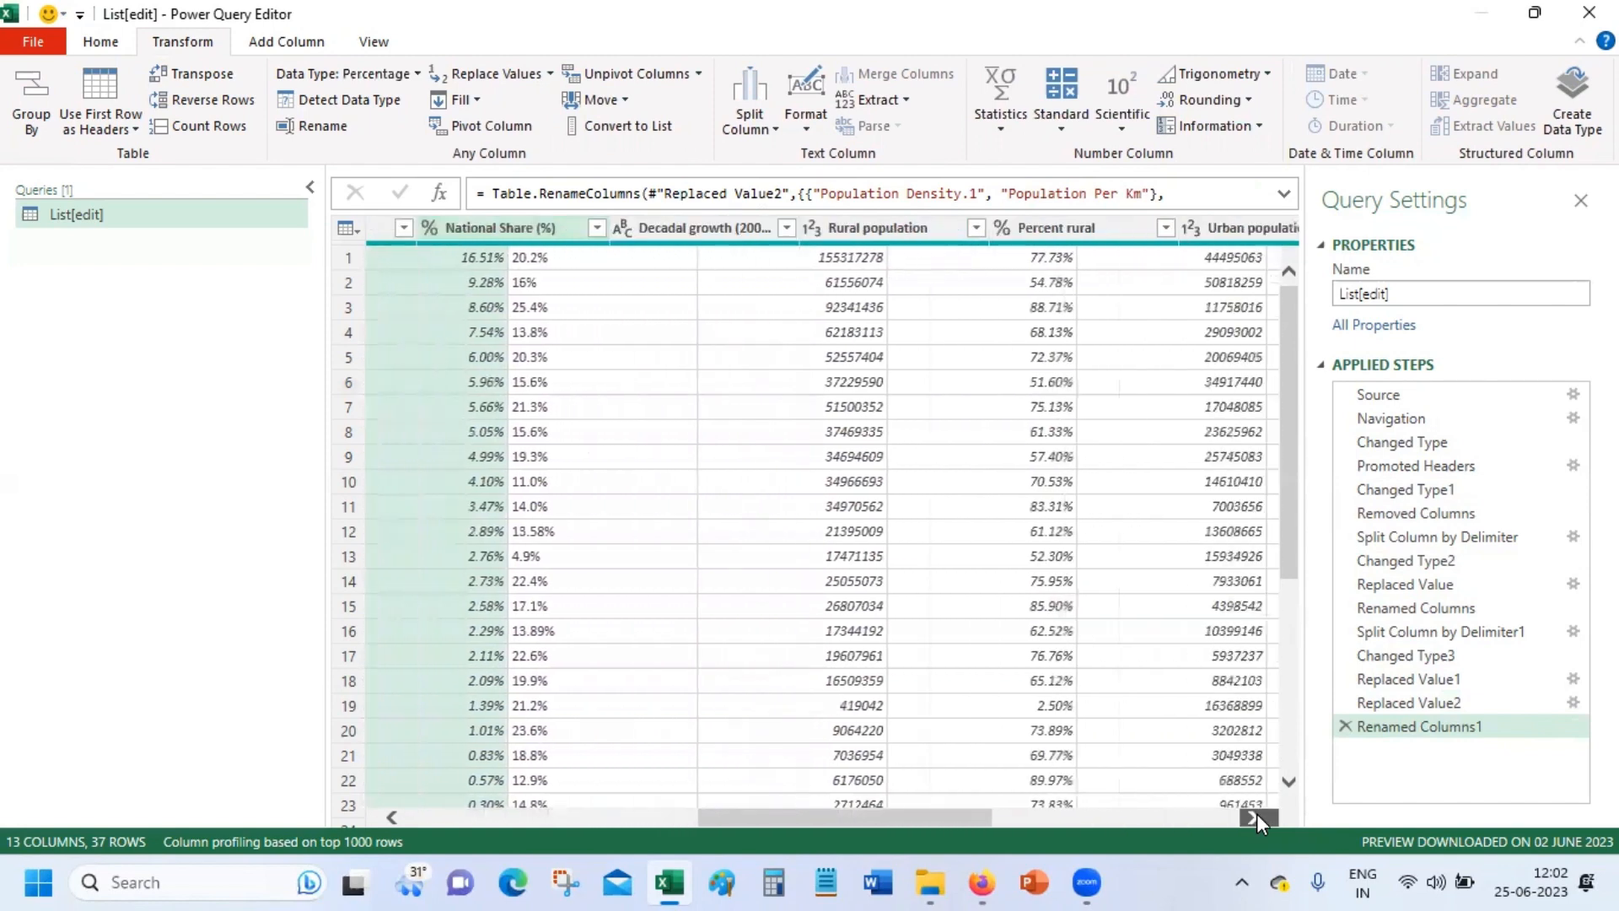
{"action": "left_click", "coordinate": [1256, 817]}
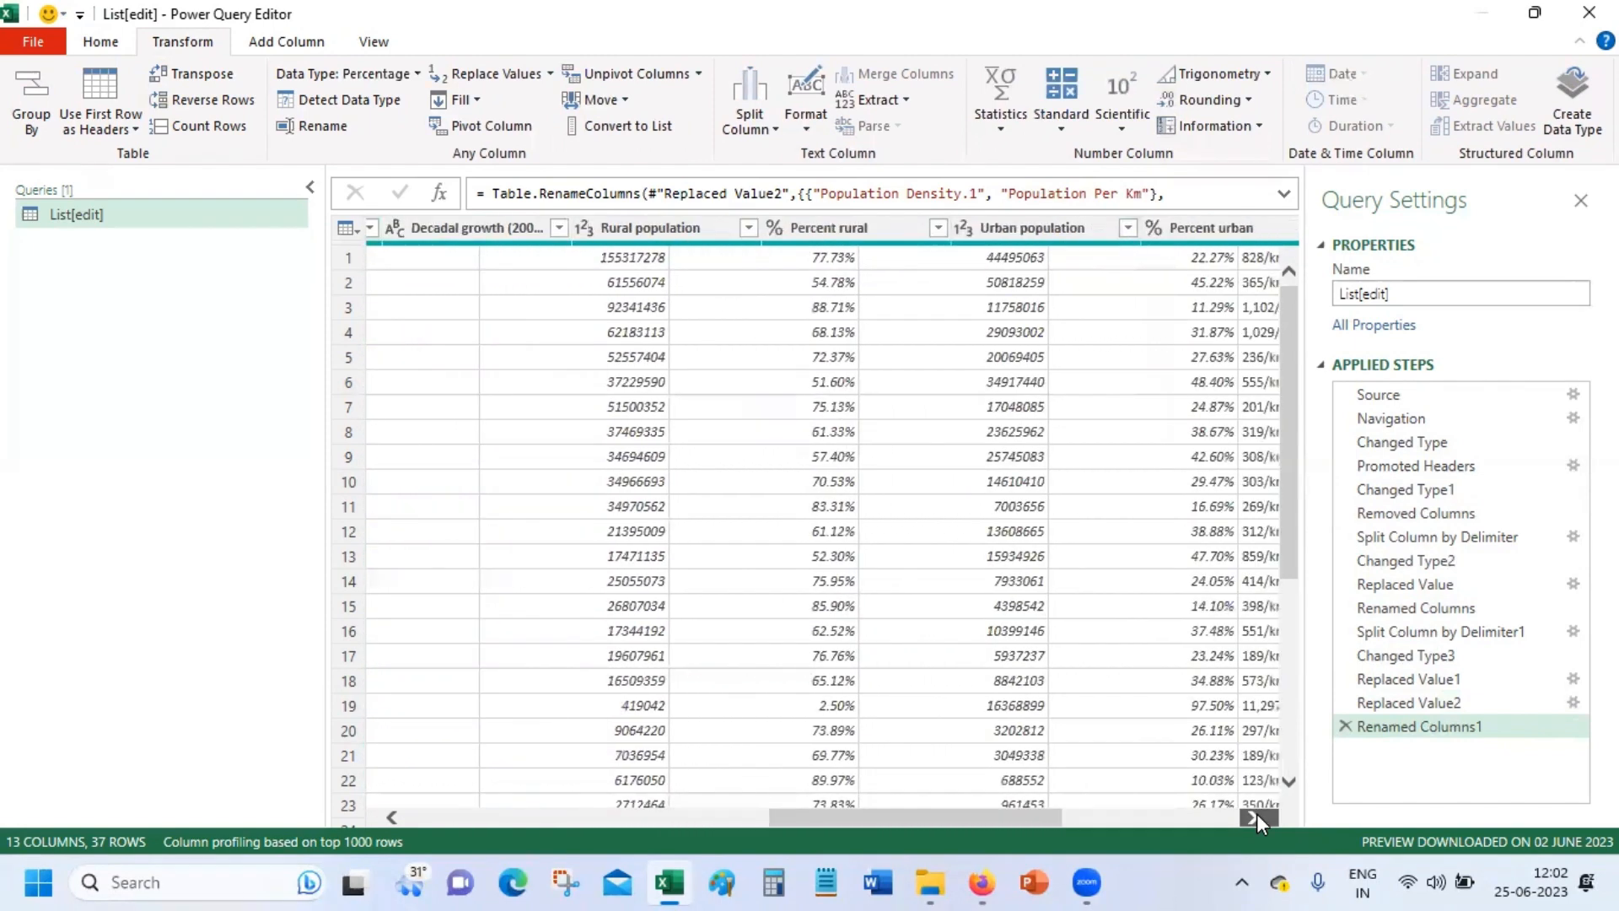
{"action": "left_click", "coordinate": [1257, 817]}
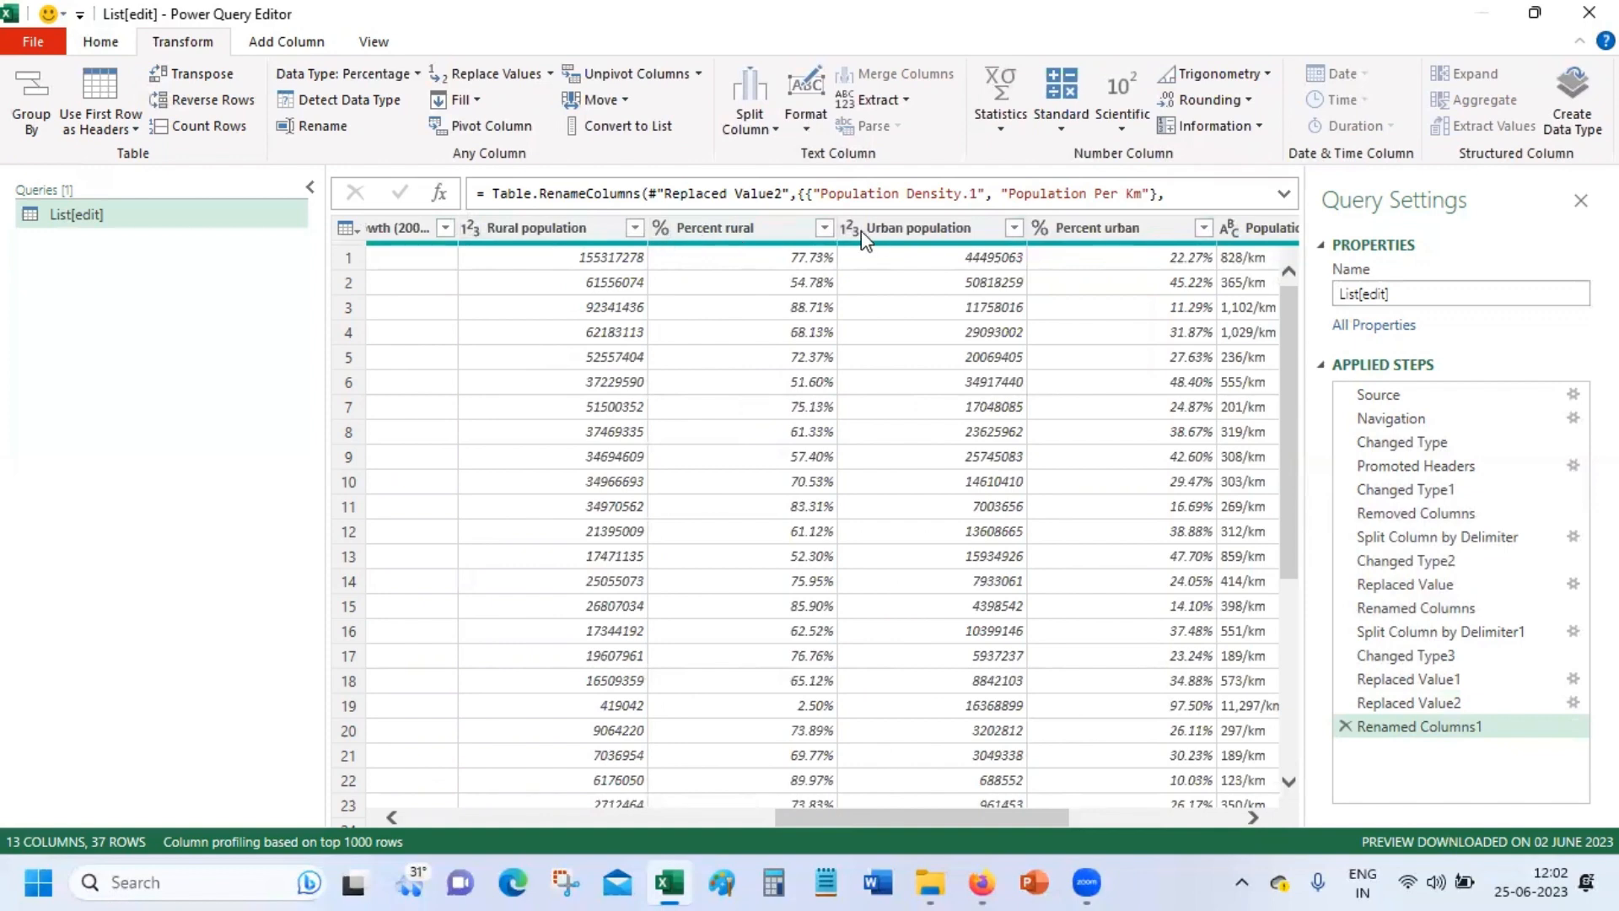
{"action": "left_click", "coordinate": [1232, 817]}
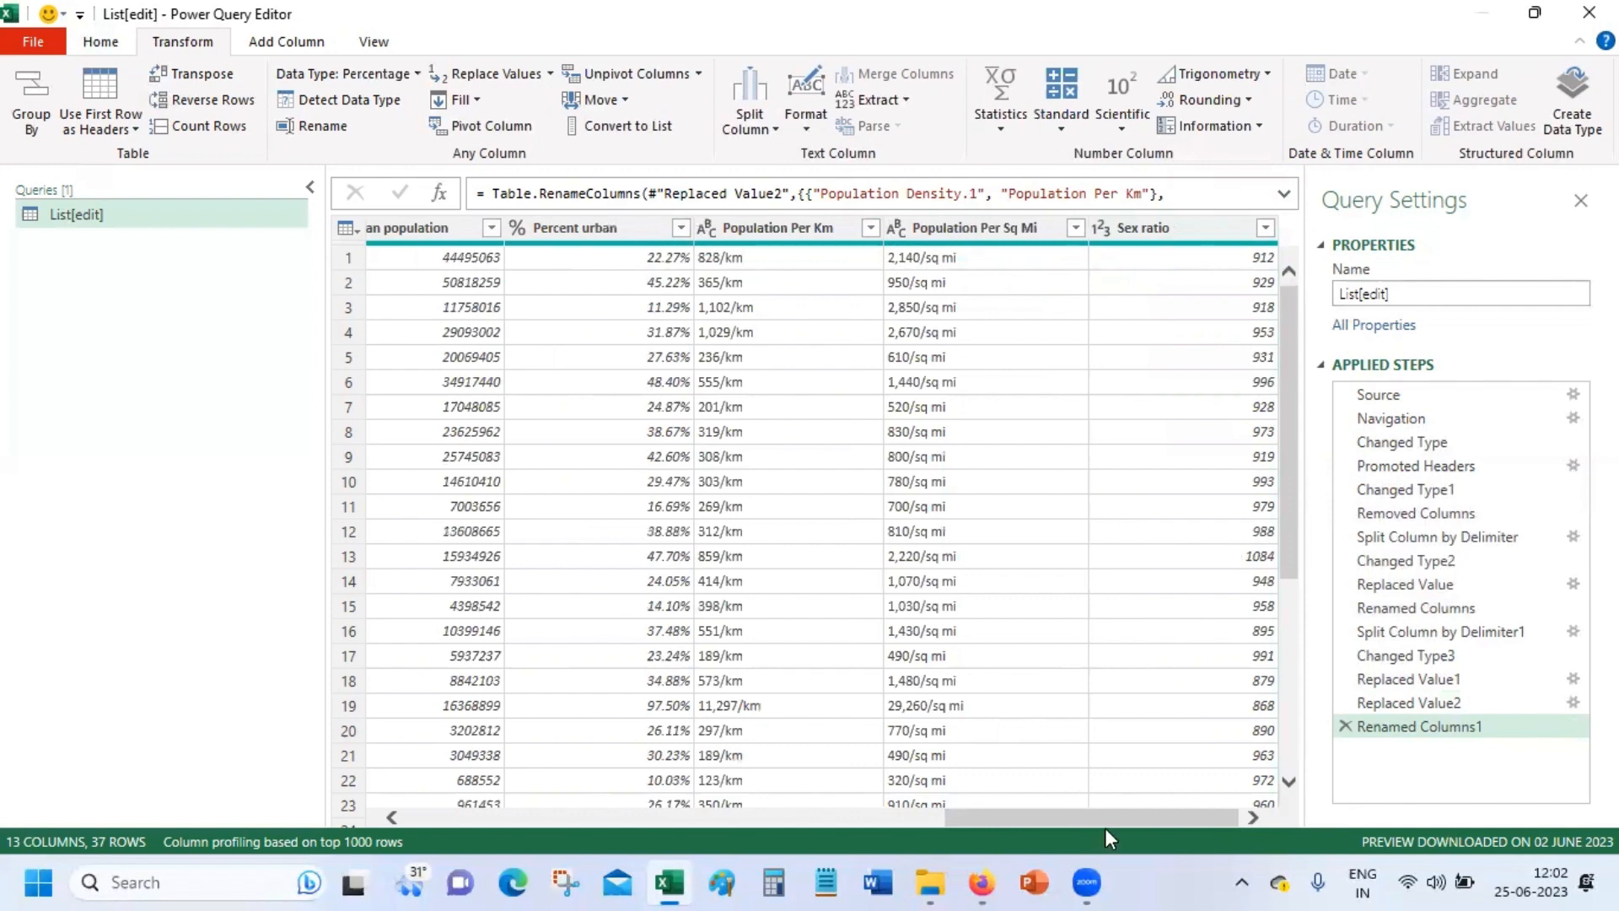
{"action": "left_click", "coordinate": [502, 818]}
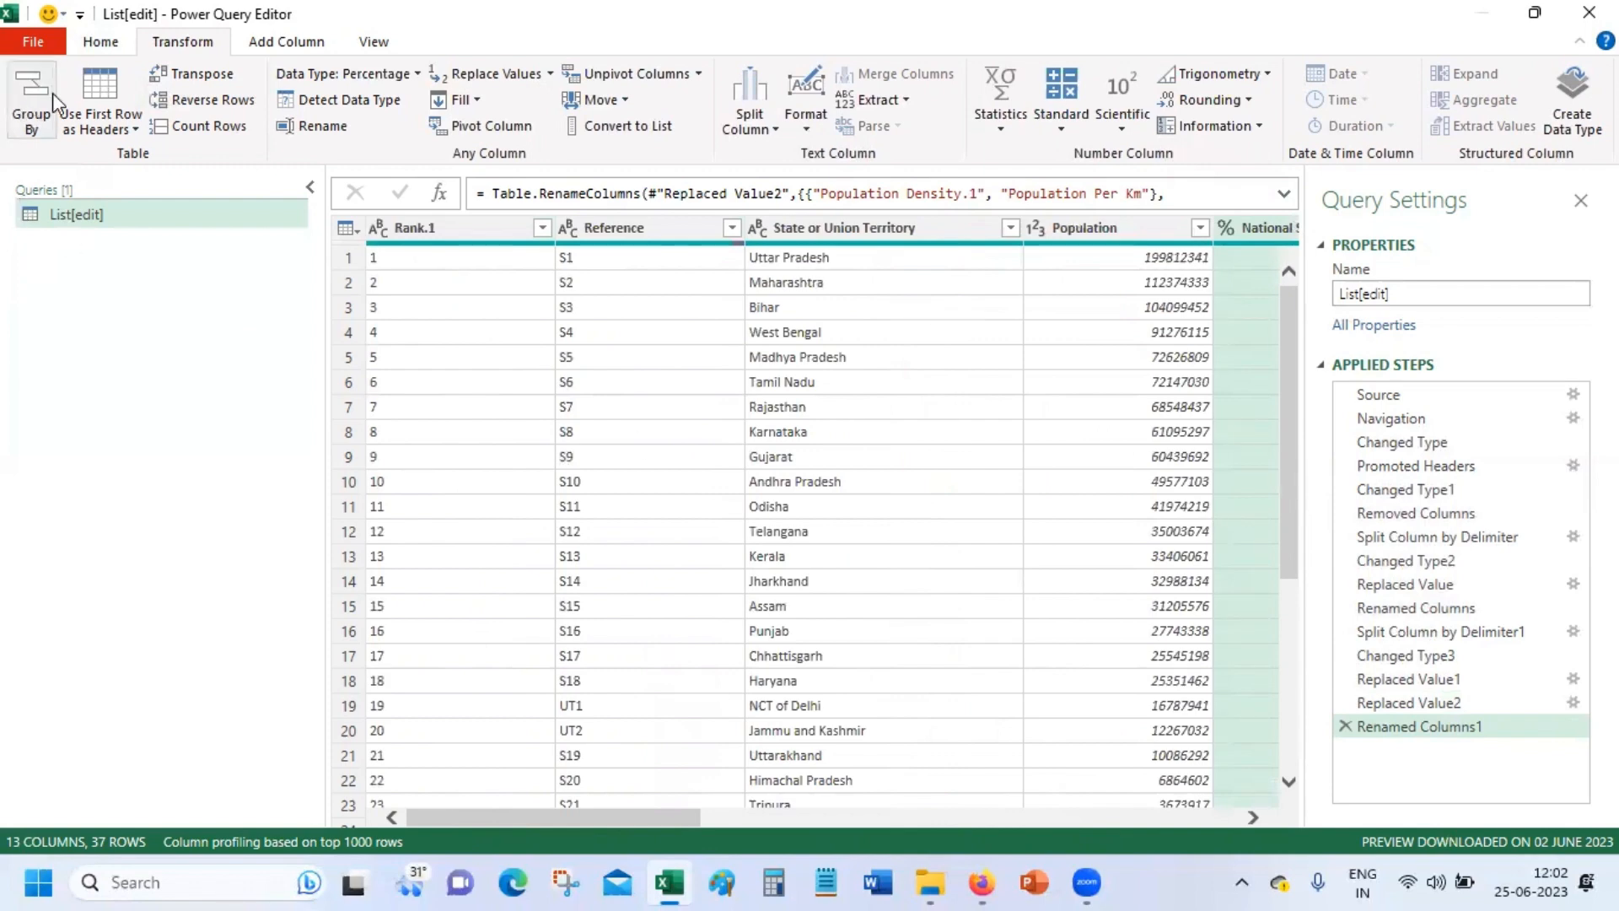
Close and load the cleaned query into a worksheet table, and widen the Queries & Connections pane
{"action": "left_click", "coordinate": [102, 44]}
{"action": "left_click", "coordinate": [31, 89]}
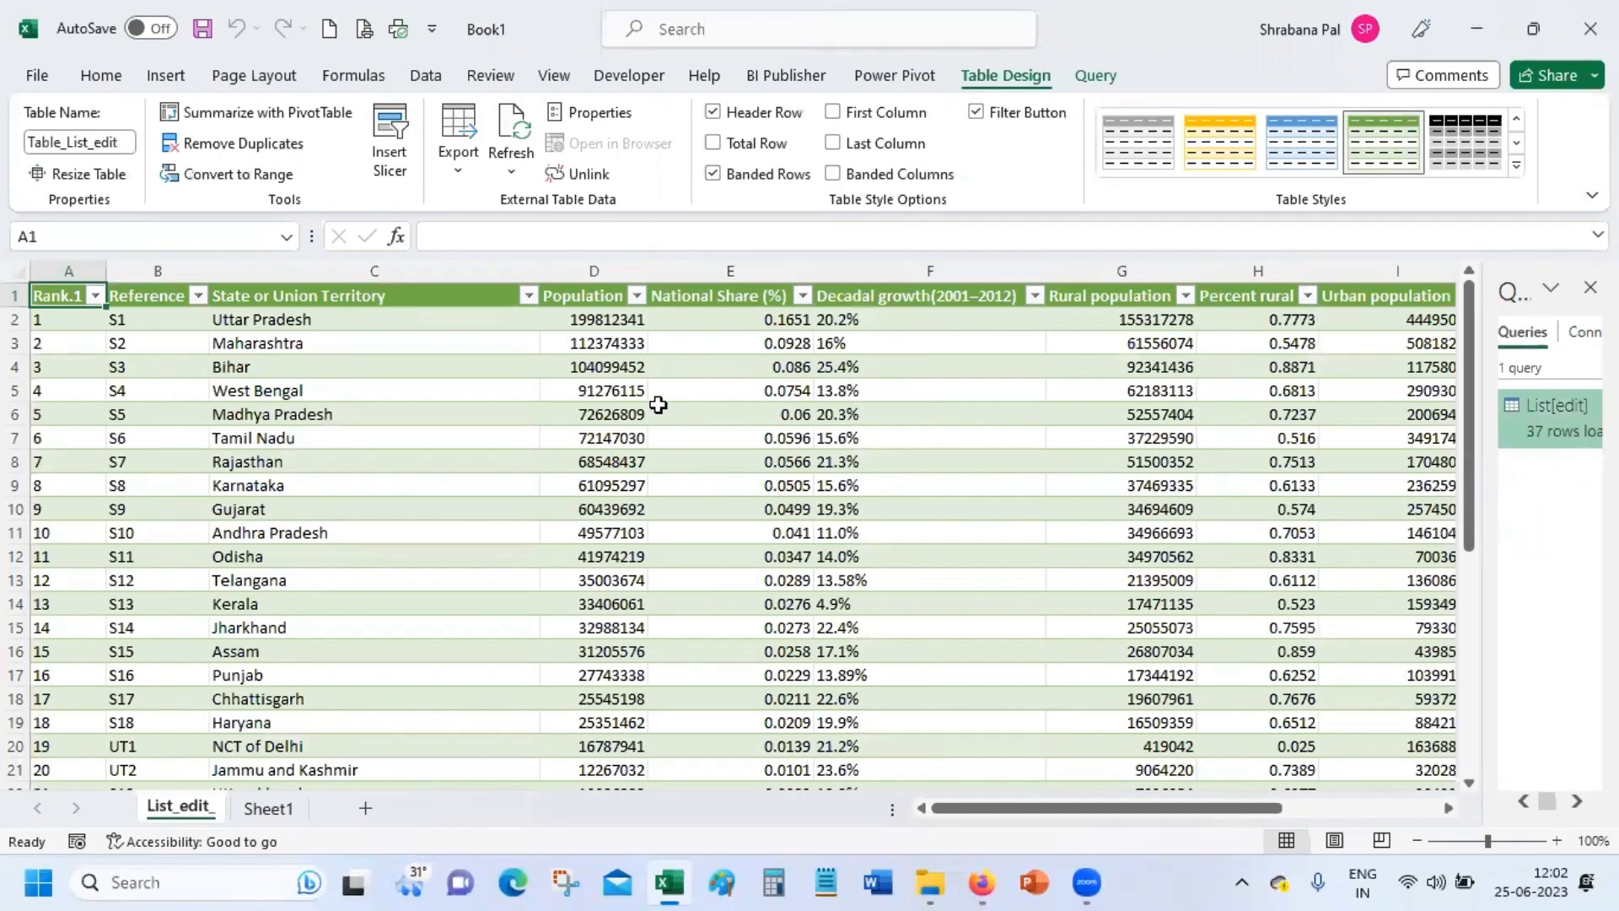
{"action": "left_click_drag", "start_coordinate": [1150, 813], "coordinate": [489, 810]}
{"action": "left_click_drag", "start_coordinate": [1488, 591], "coordinate": [1122, 579]}
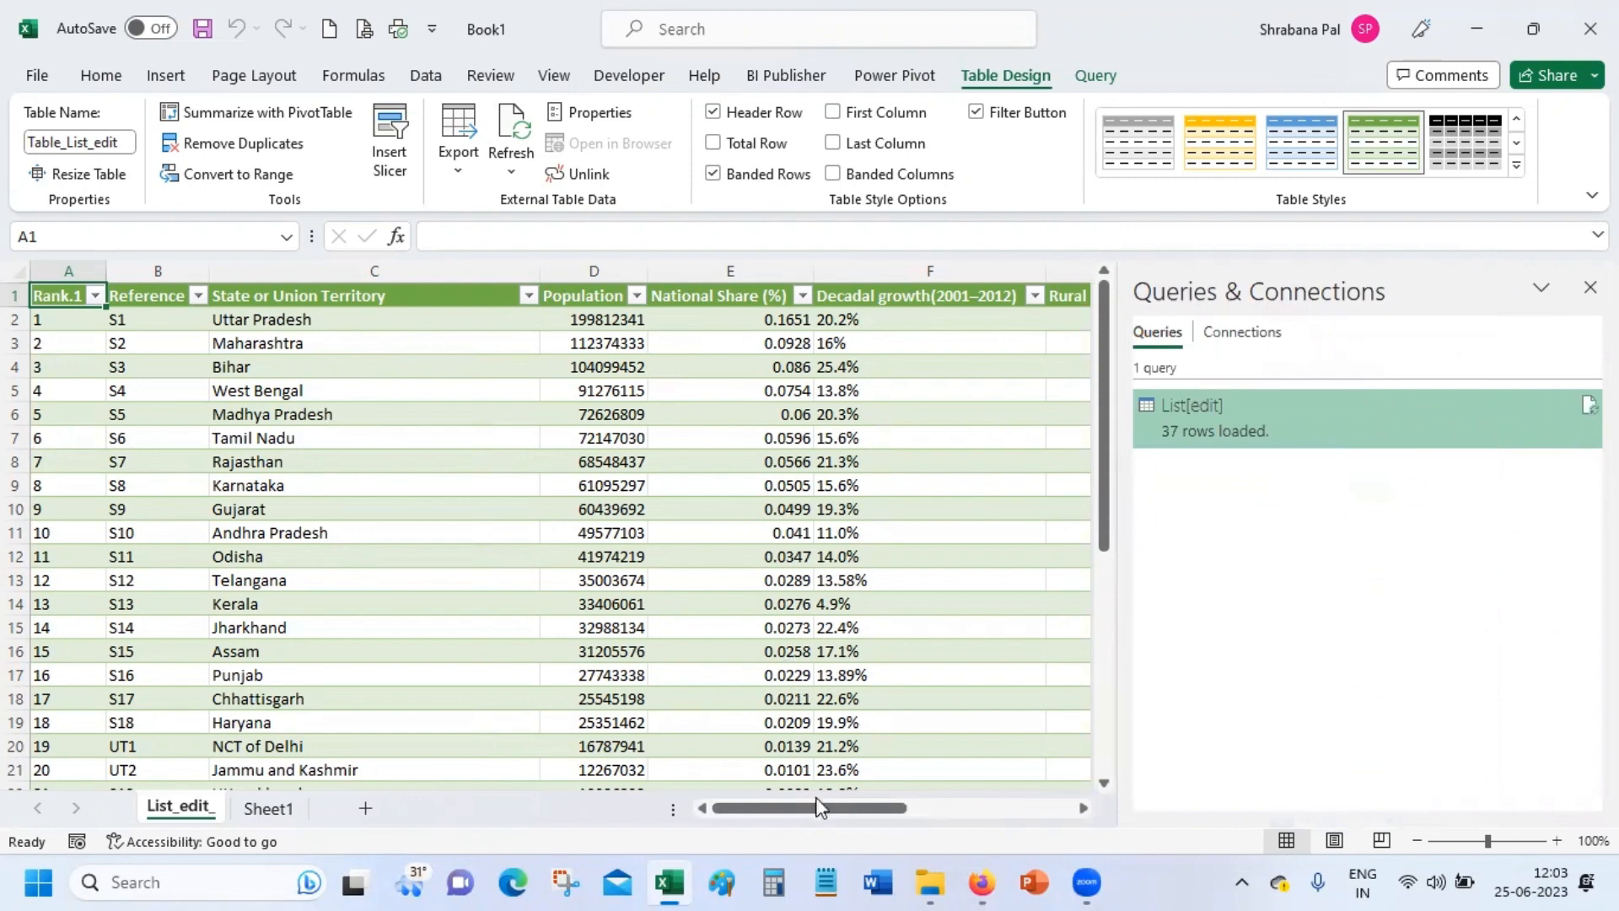
Look at the source Wikipedia table in Firefox, and return to Excel to view the loaded table's refresh options
{"action": "left_click", "coordinate": [984, 882]}
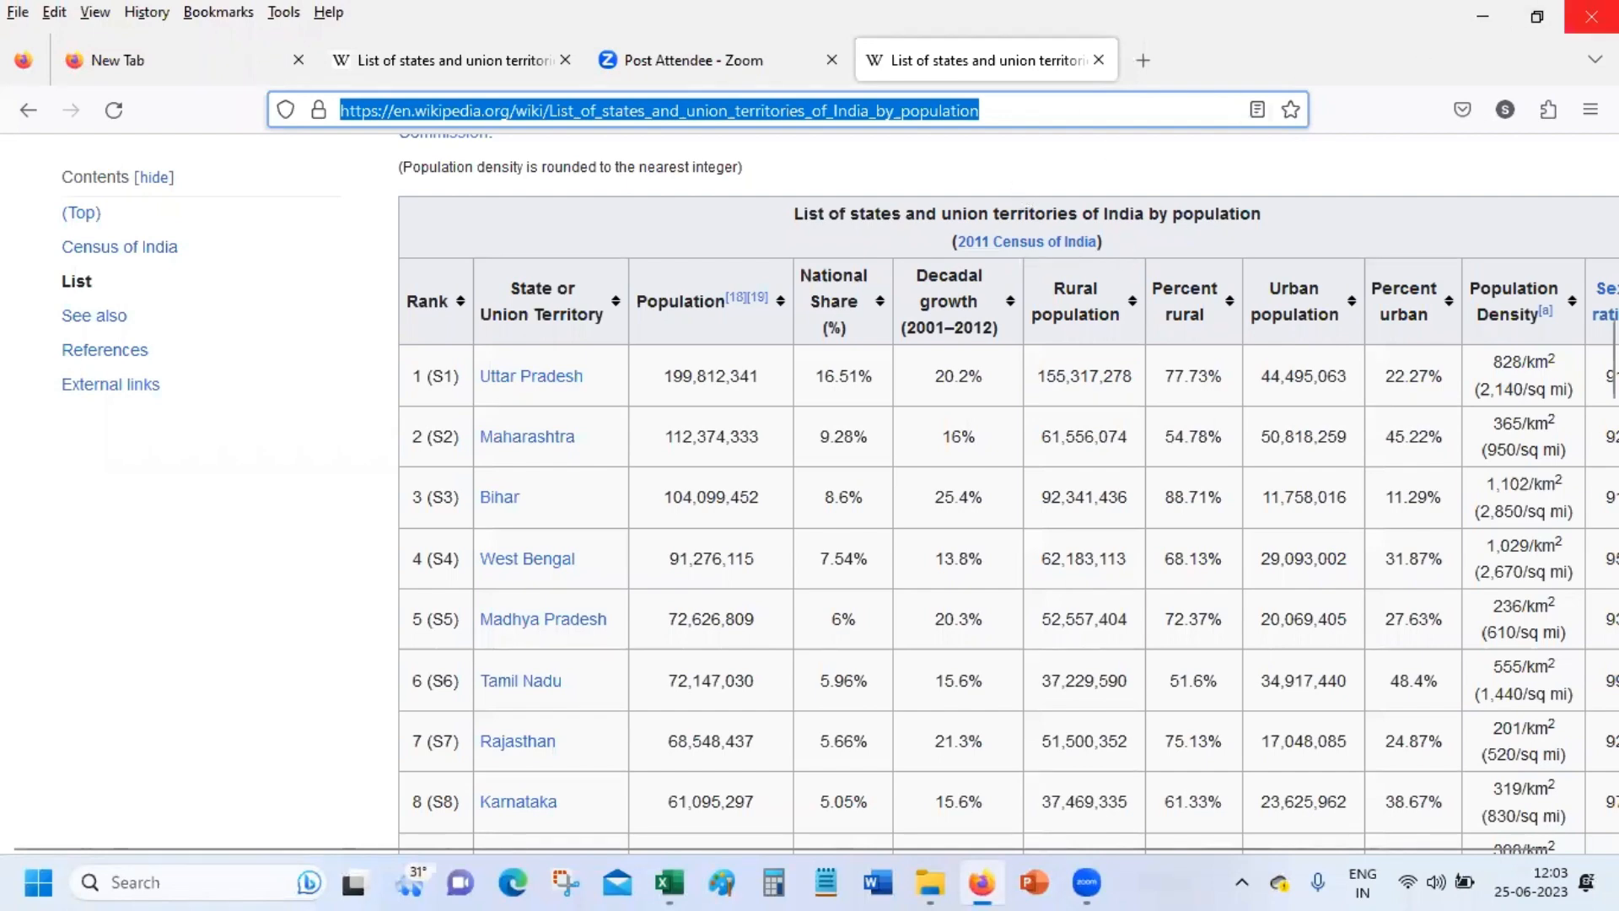
{"action": "left_click", "coordinate": [670, 882]}
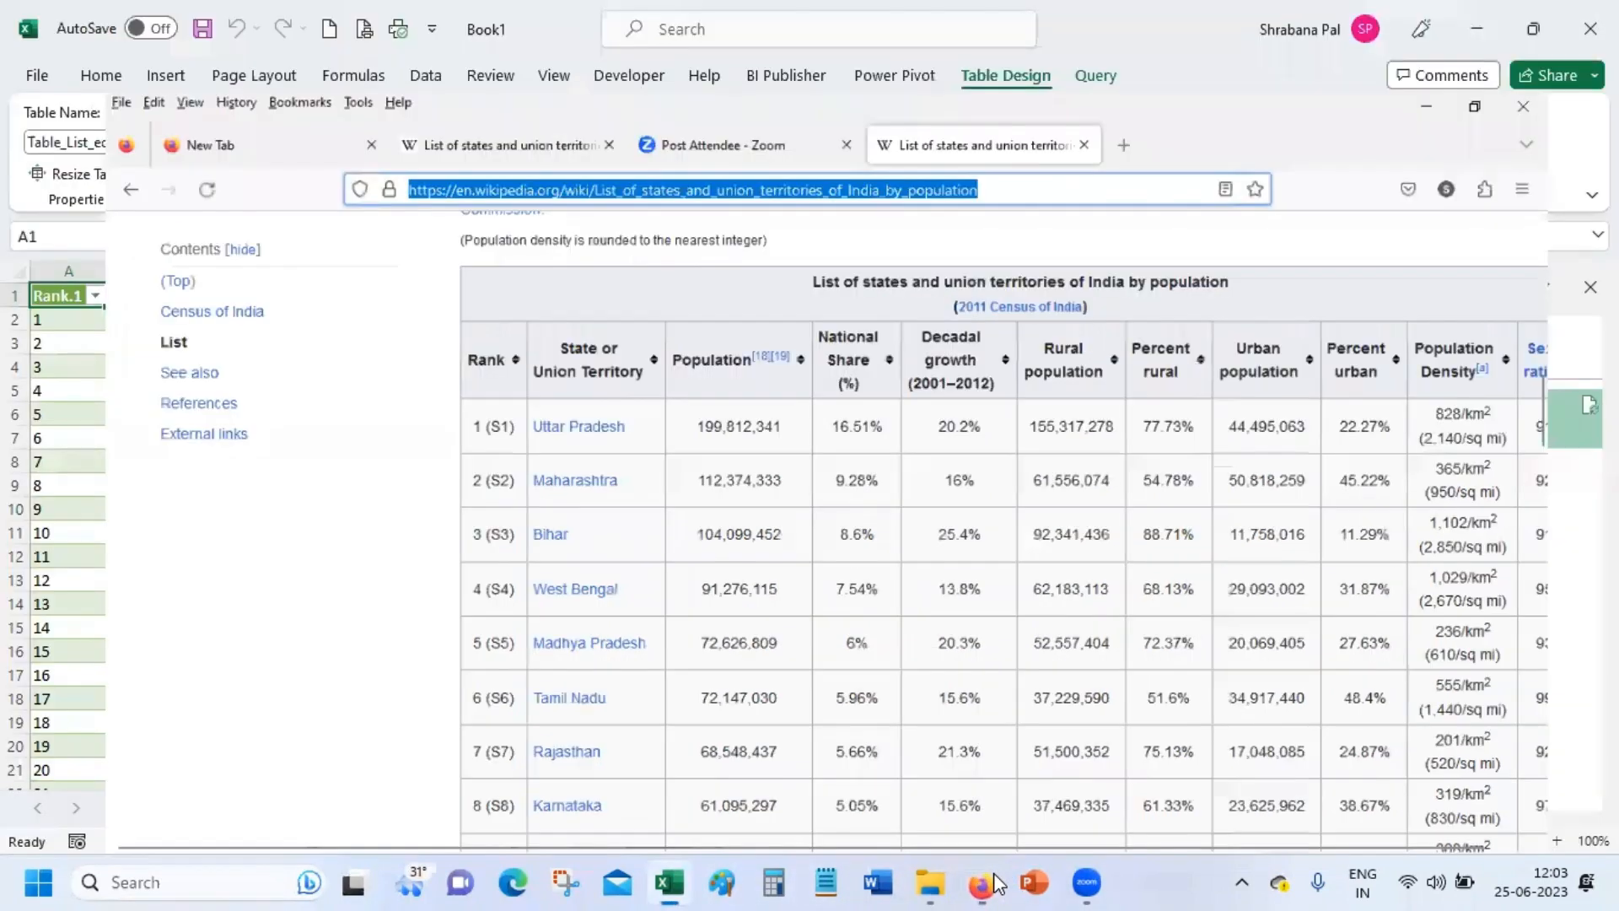
{"action": "mouse_move", "coordinate": [1431, 424]}
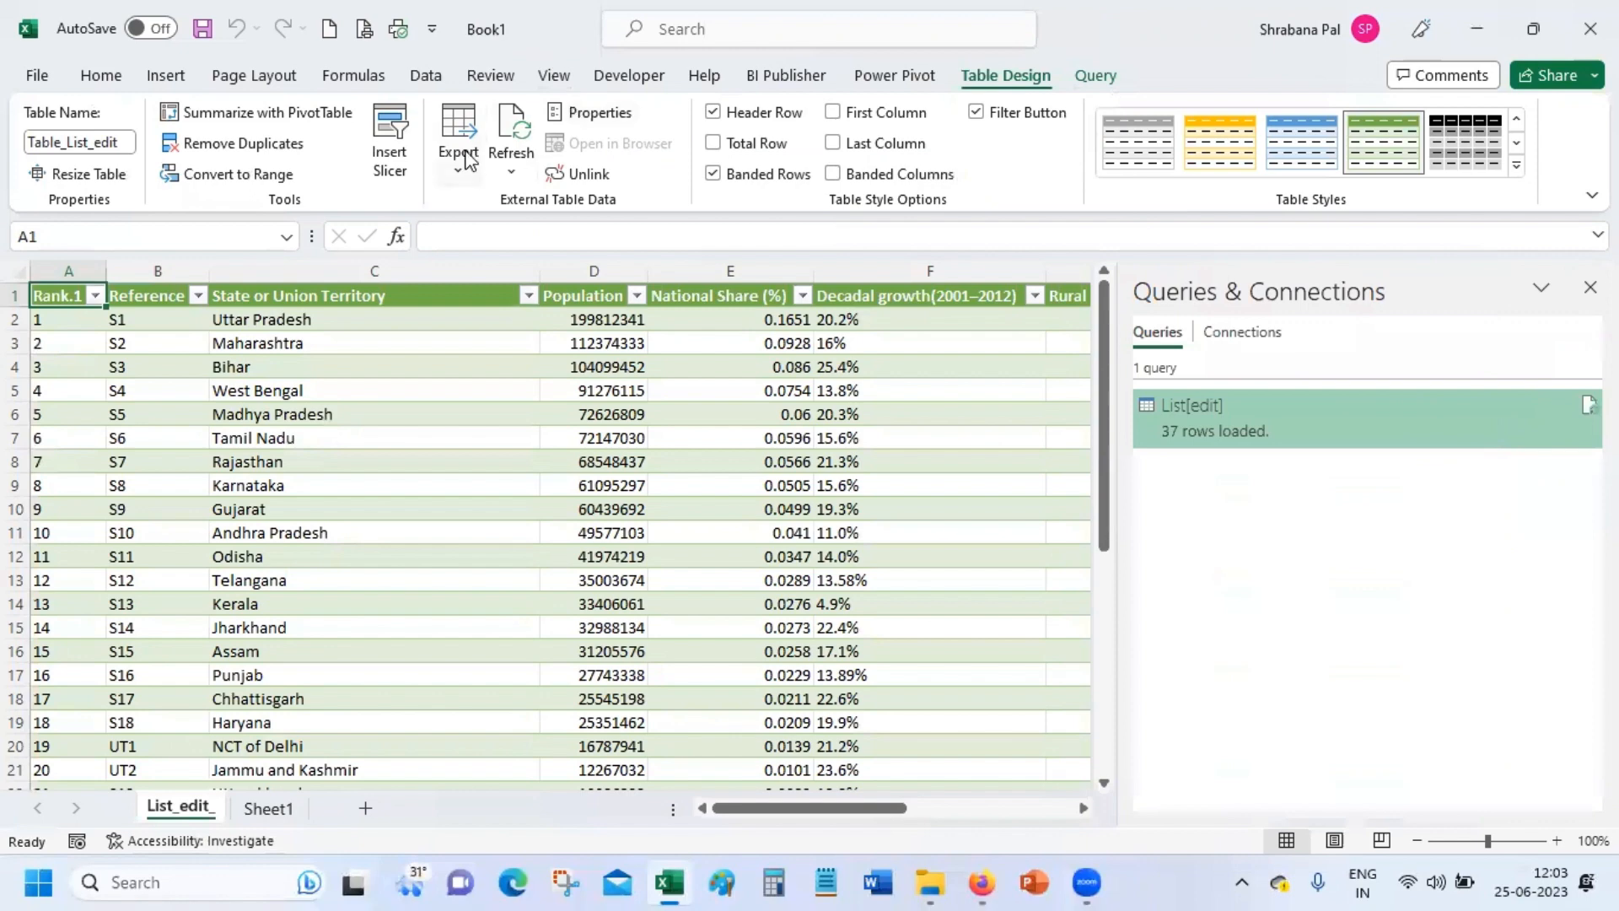
{"action": "left_click", "coordinate": [516, 172]}
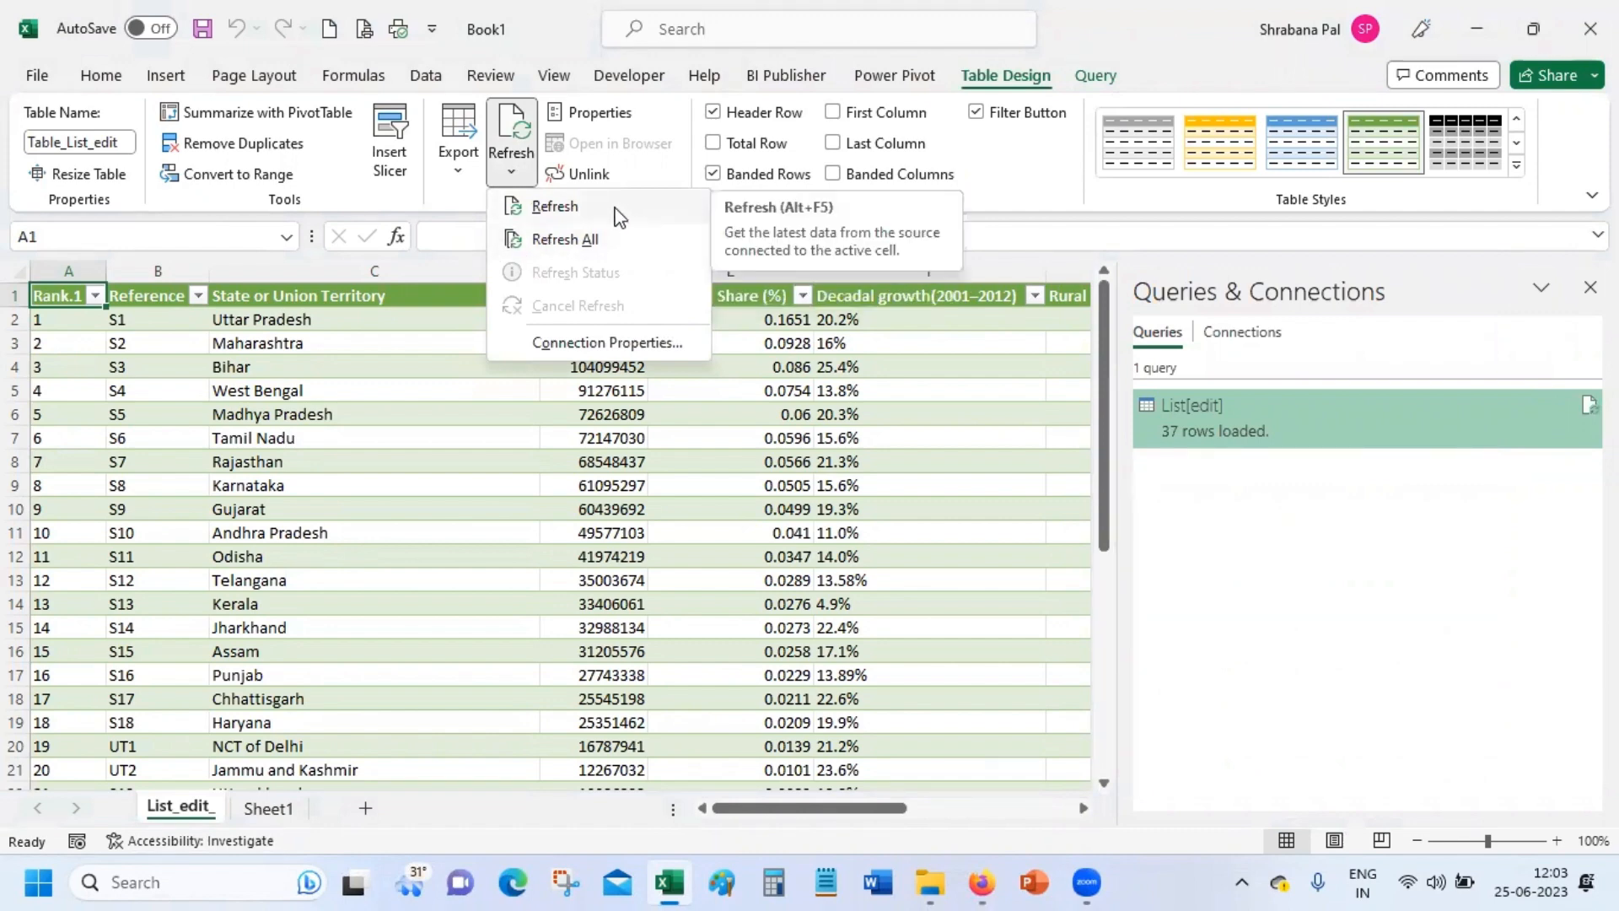
{"action": "left_click", "coordinate": [344, 356]}
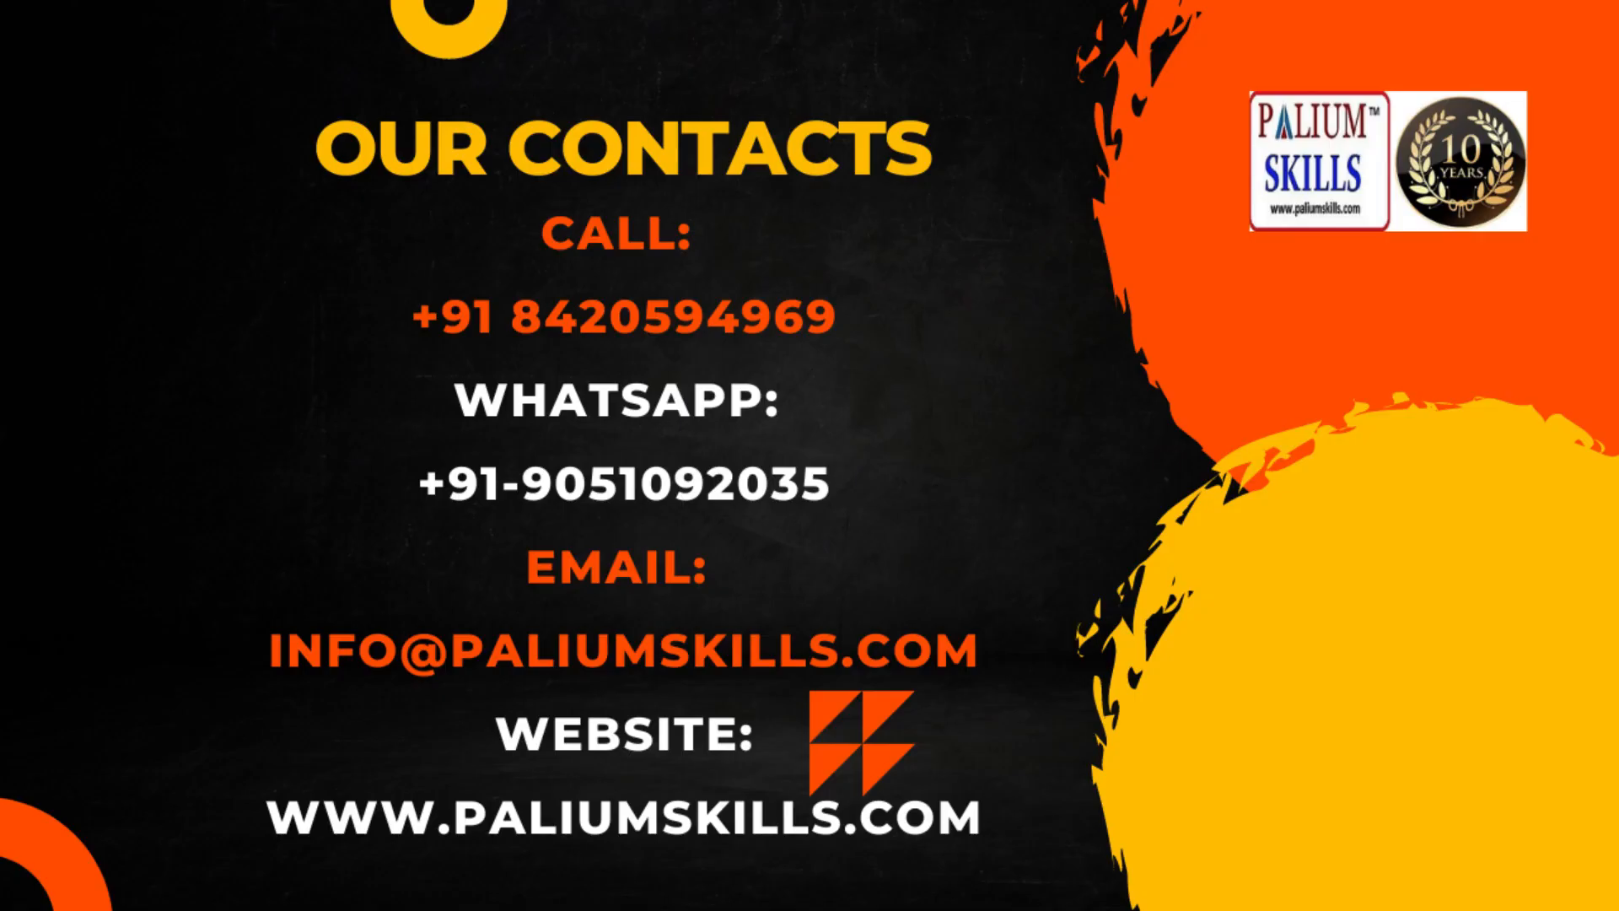